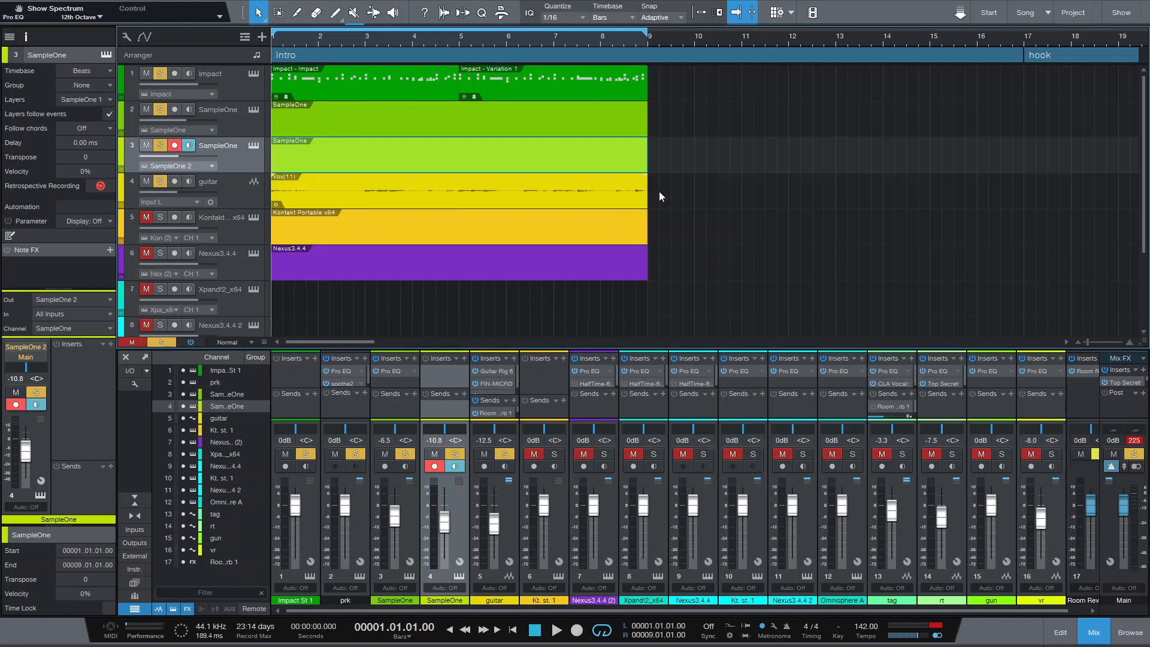
# Play the intro loop from the start to hear the drums and guitar
pyautogui.press('space')
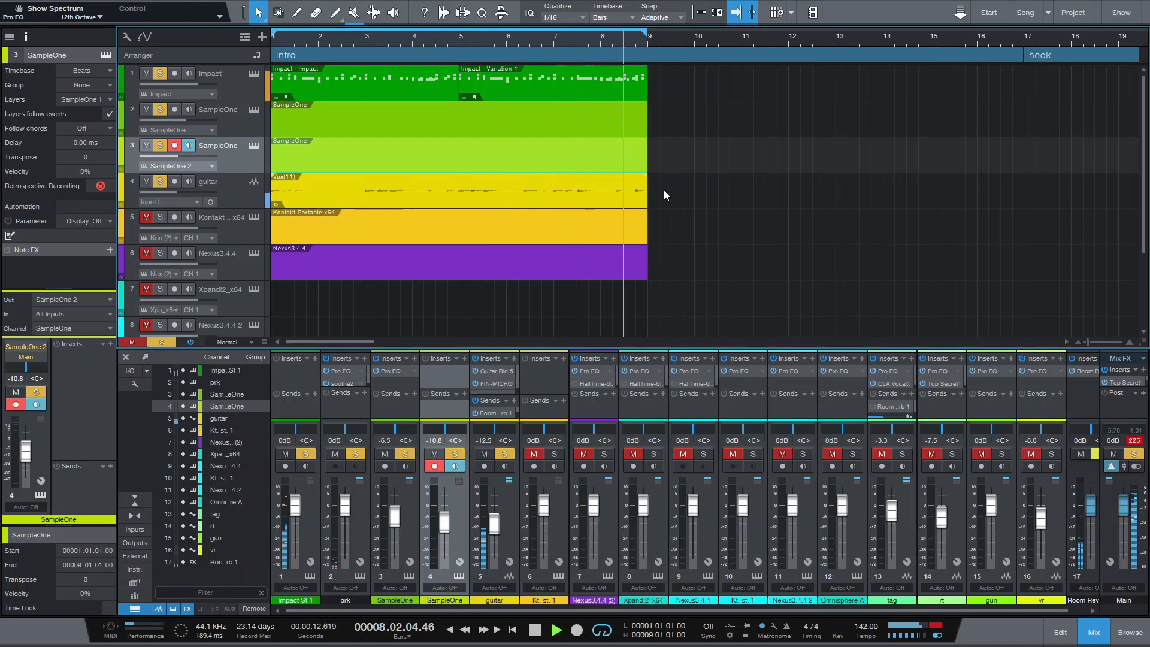
pyautogui.click(665, 192)
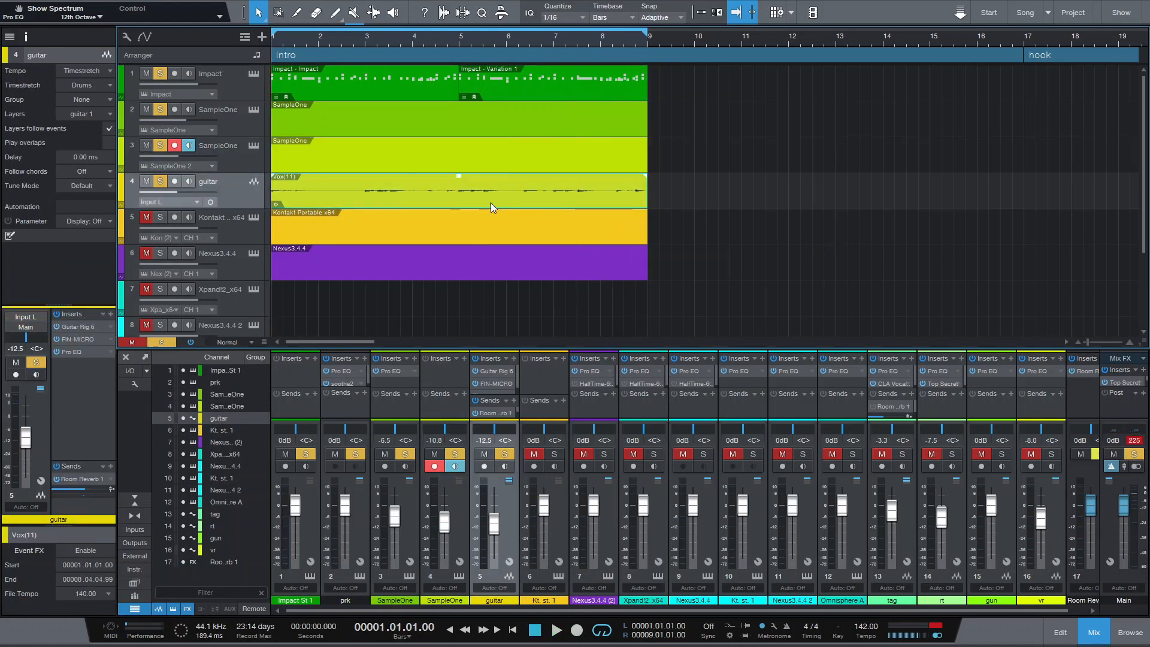
# Detect the chords in the guitar track's audio event and move the playhead to the start of its second chord at bar 5
pyautogui.rightClick(455, 196)
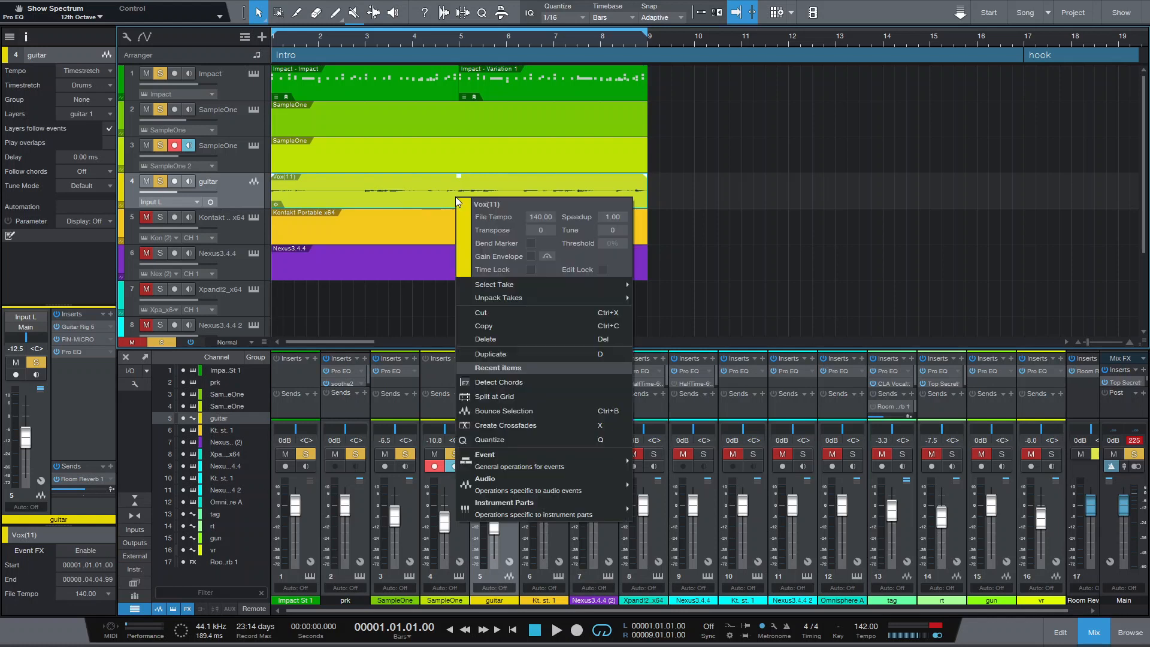
pyautogui.moveTo(547, 477)
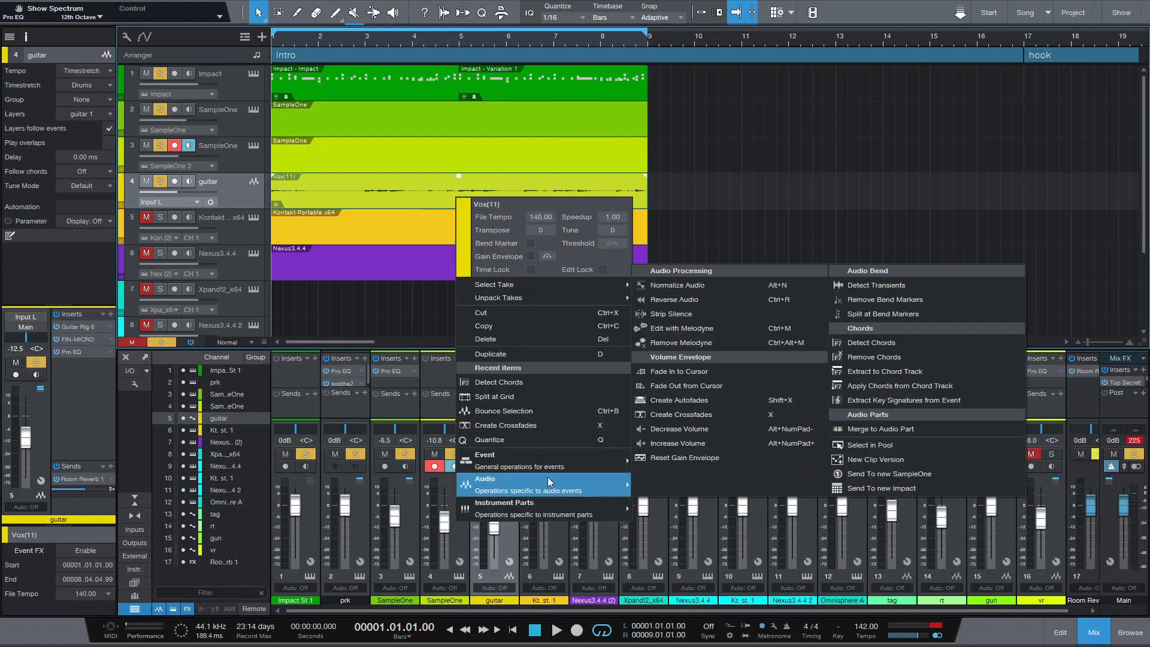
pyautogui.click(864, 345)
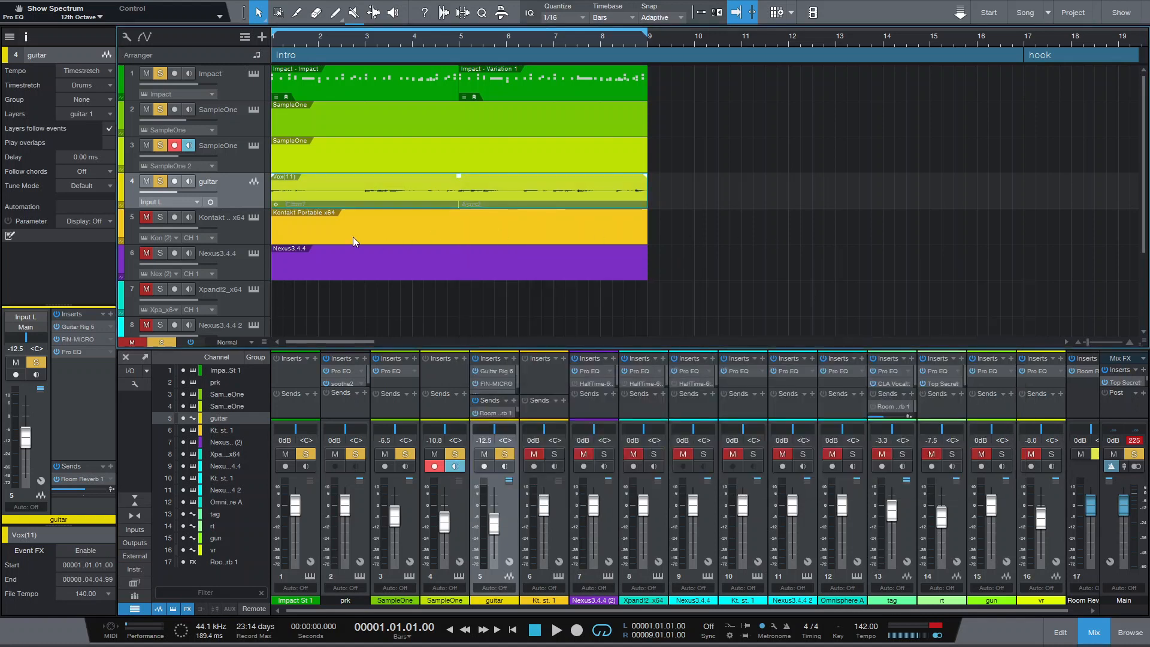
pyautogui.moveTo(297, 40); pyautogui.dragTo(278, 184)
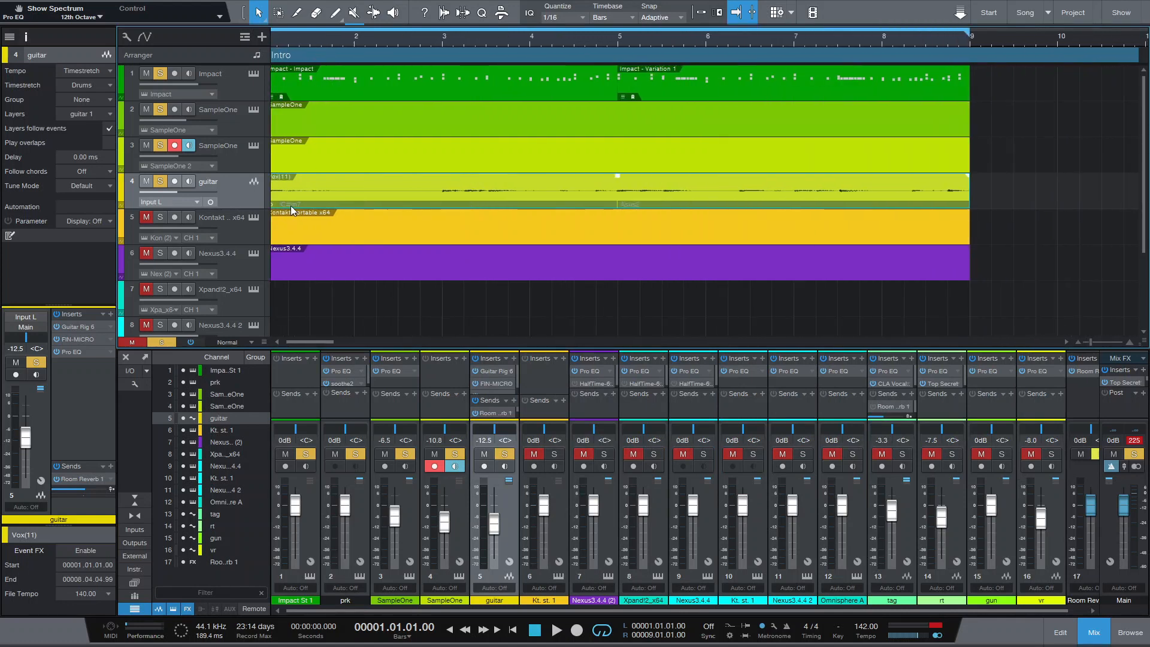
pyautogui.click(613, 39)
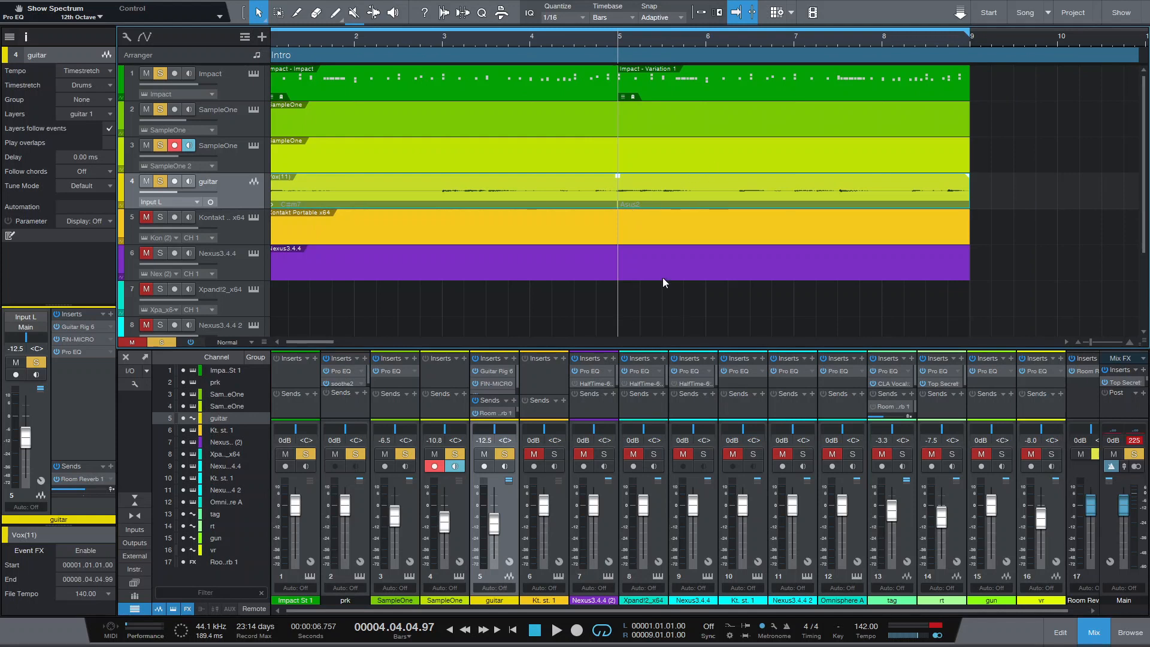
# Load M - ANGELS 808 [D].wav into the third track's SampleOne 2 sampler and normalize the sample
pyautogui.click(255, 145)
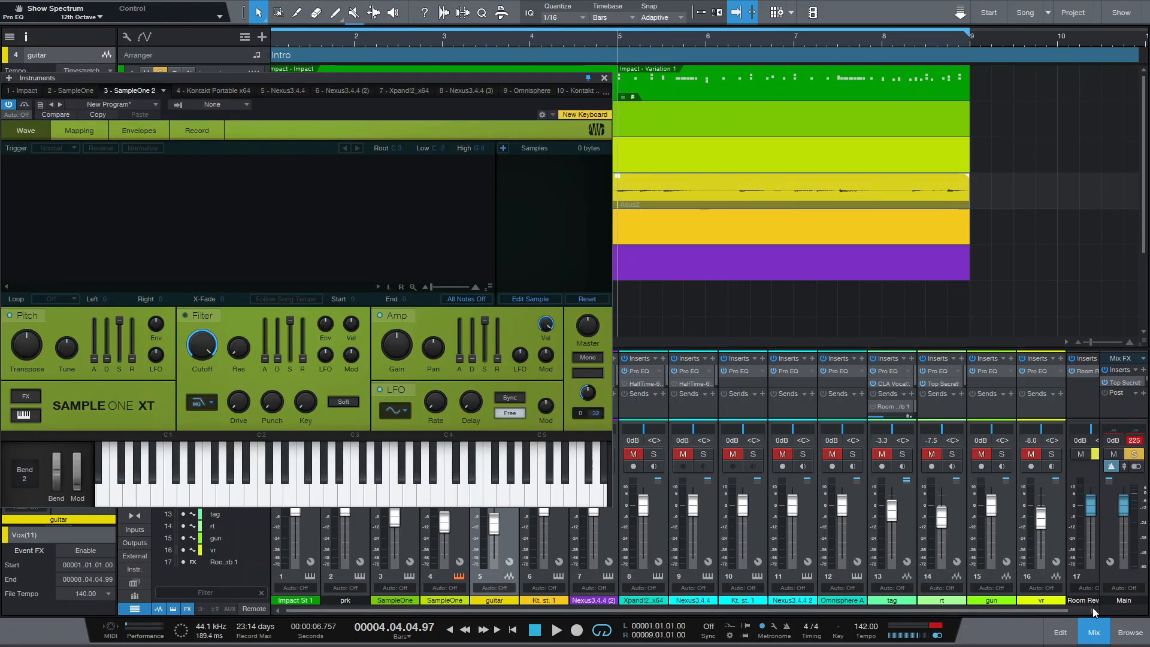
pyautogui.click(1121, 633)
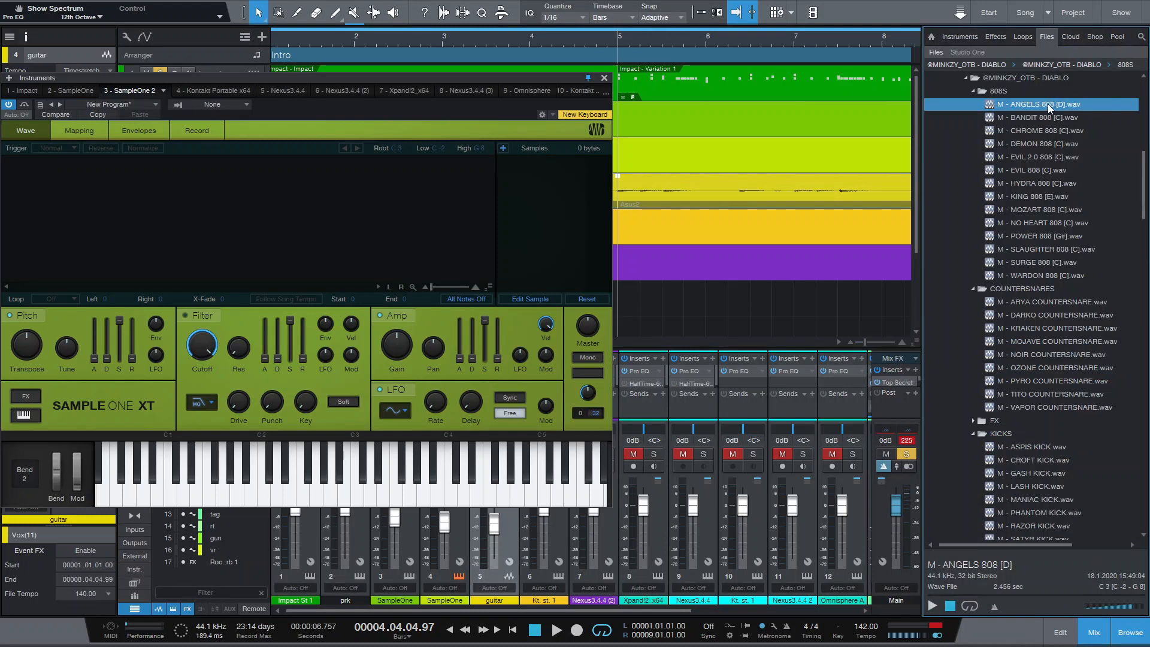
pyautogui.moveTo(1047, 103); pyautogui.dragTo(353, 210)
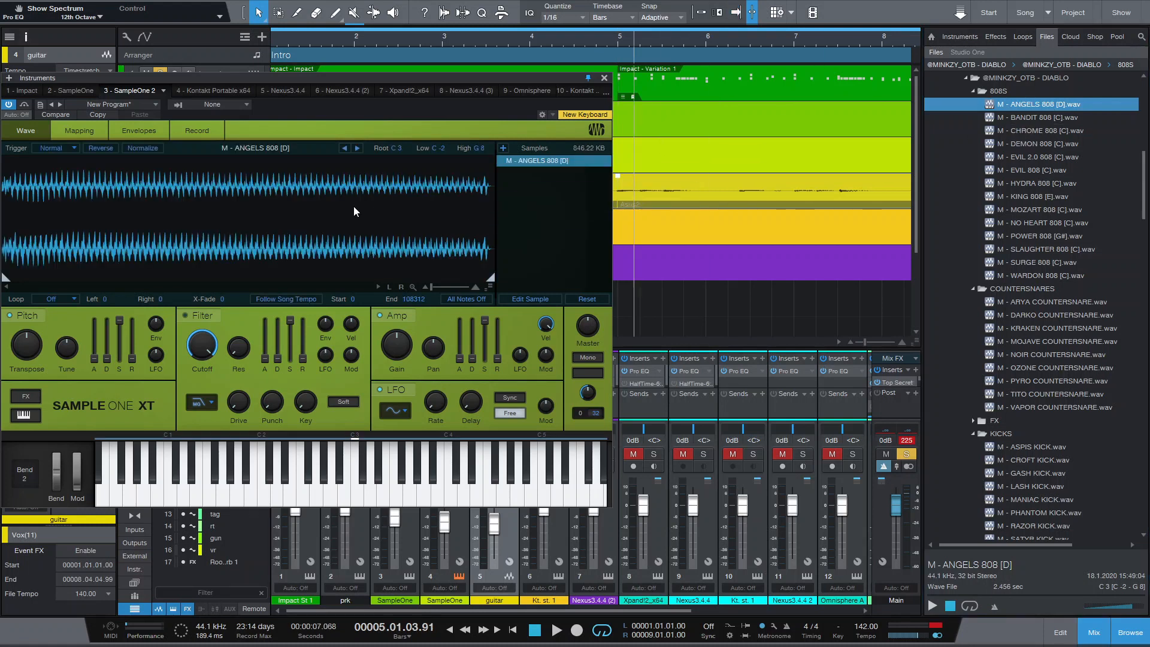
pyautogui.click(139, 148)
pyautogui.moveTo(306, 78); pyautogui.dragTo(521, 80)
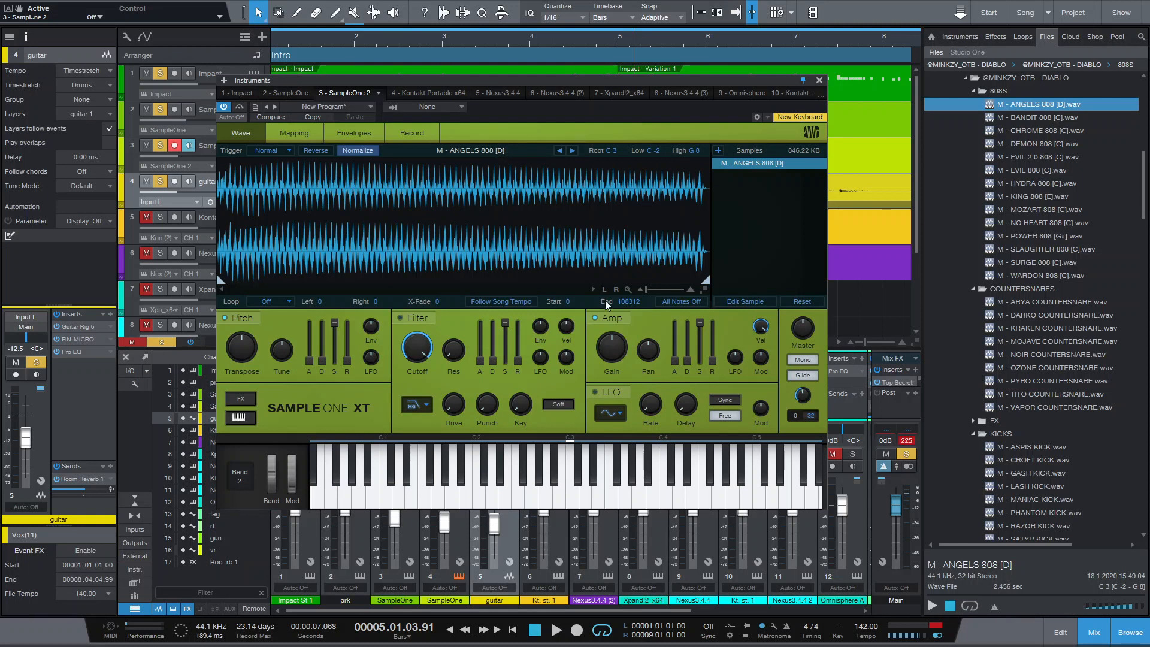
# Audition the 808 sample on the sampler's keyboard at C 3 and a higher note
pyautogui.click(569, 500)
pyautogui.click(570, 503)
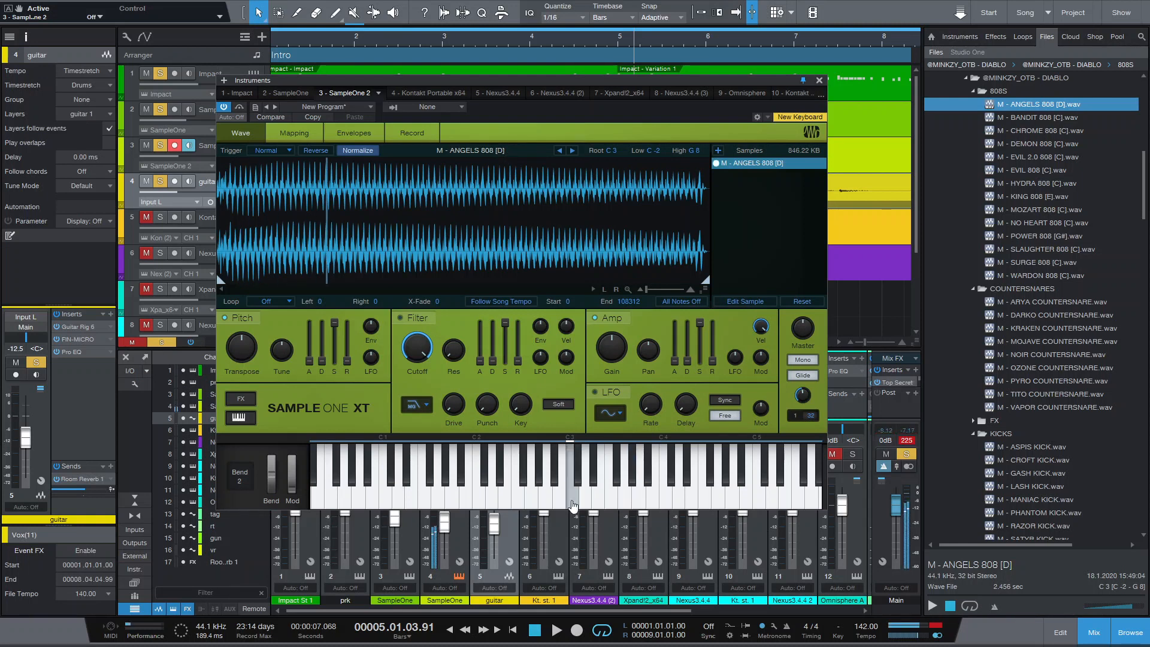
pyautogui.click(573, 506)
pyautogui.click(652, 497)
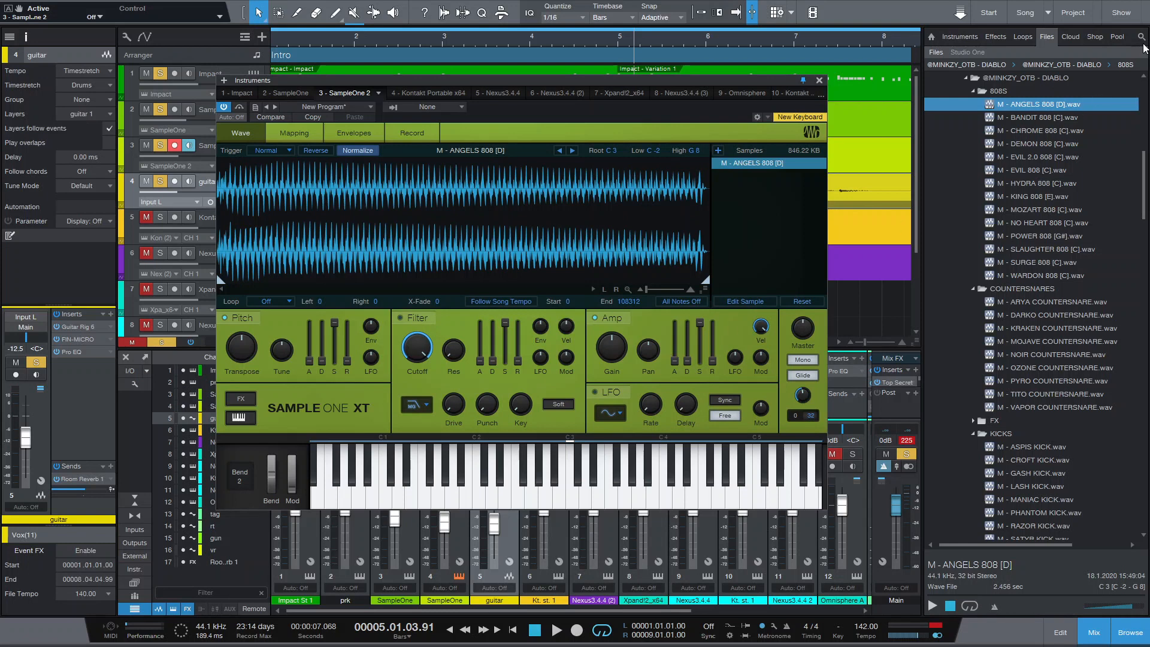
# Search the effects for "tuner" and insert the Tuner plug-in on the SampleOne 2 channel
pyautogui.click(1141, 38)
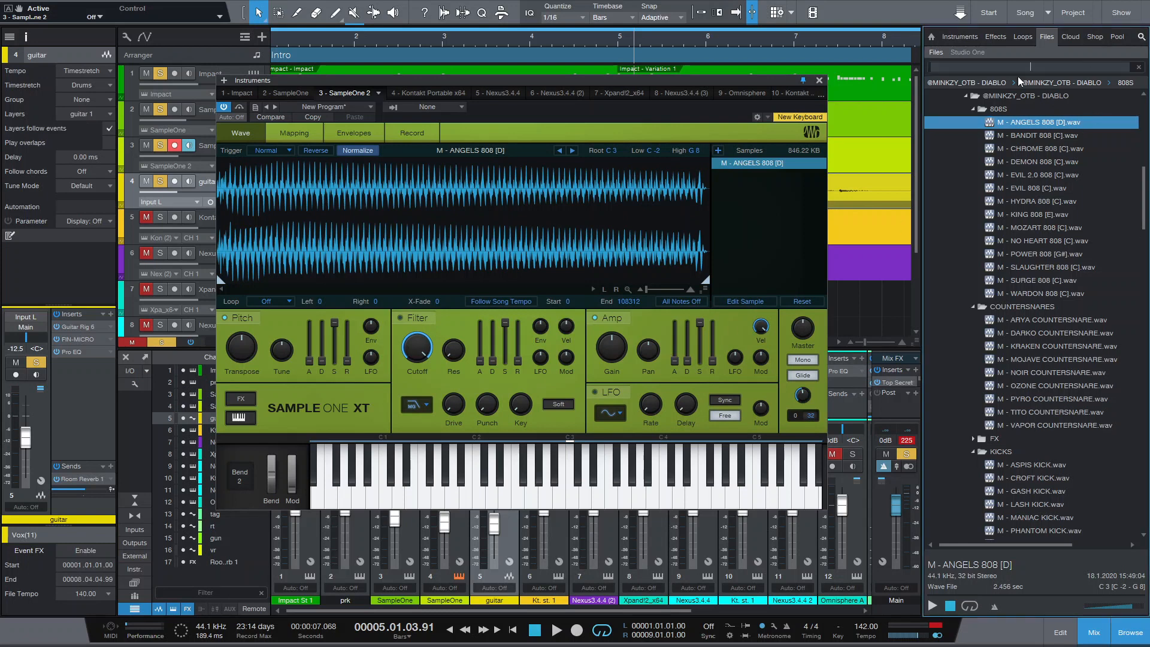
pyautogui.click(997, 38)
pyautogui.click(1036, 66)
pyautogui.write('tuner')
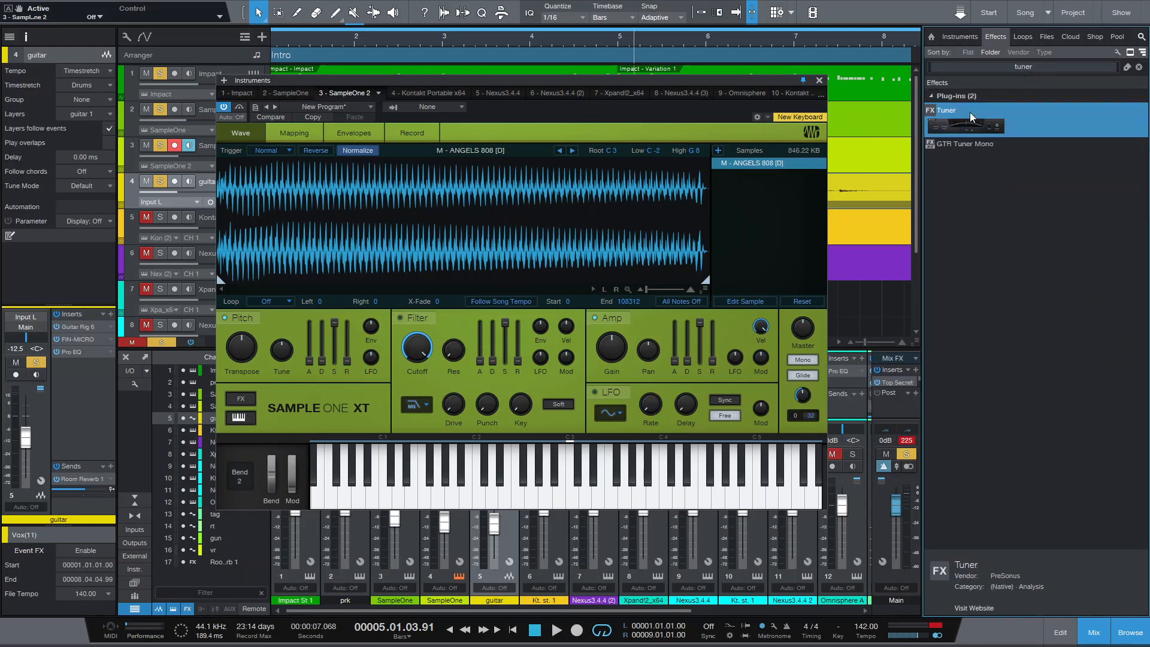
pyautogui.moveTo(775, 85); pyautogui.dragTo(268, 102)
pyautogui.moveTo(964, 118); pyautogui.dragTo(460, 396)
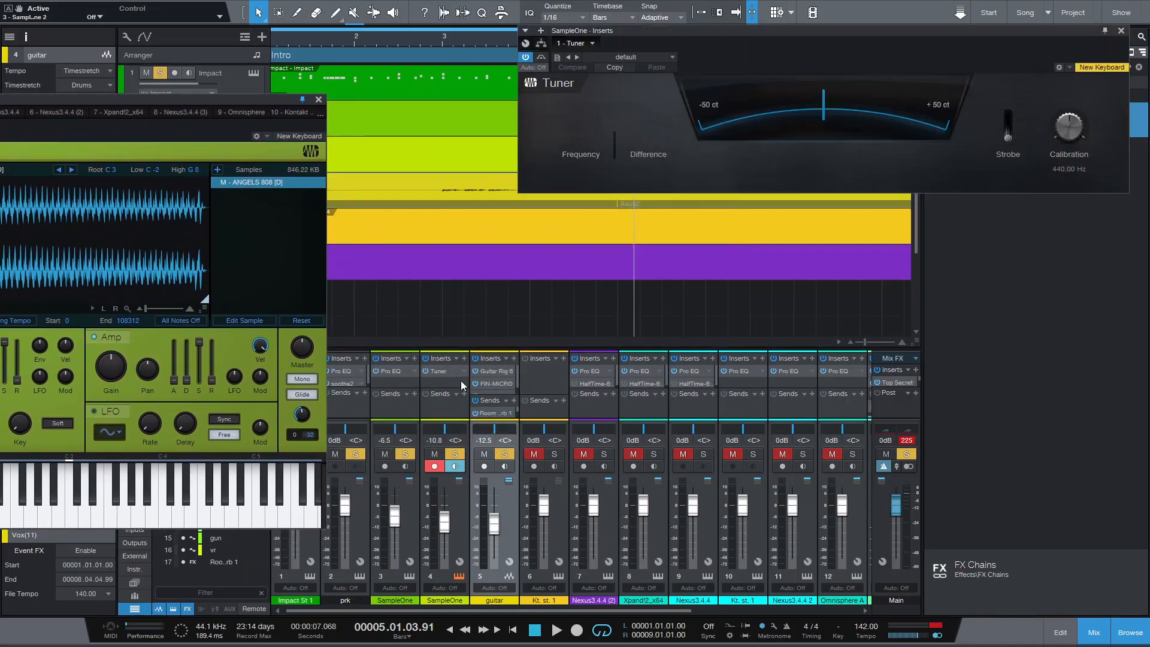
# Arrange the sampler beside the Tuner and play C 3 to check the 808's pitch
pyautogui.moveTo(299, 97); pyautogui.dragTo(518, 34)
pyautogui.click(520, 35)
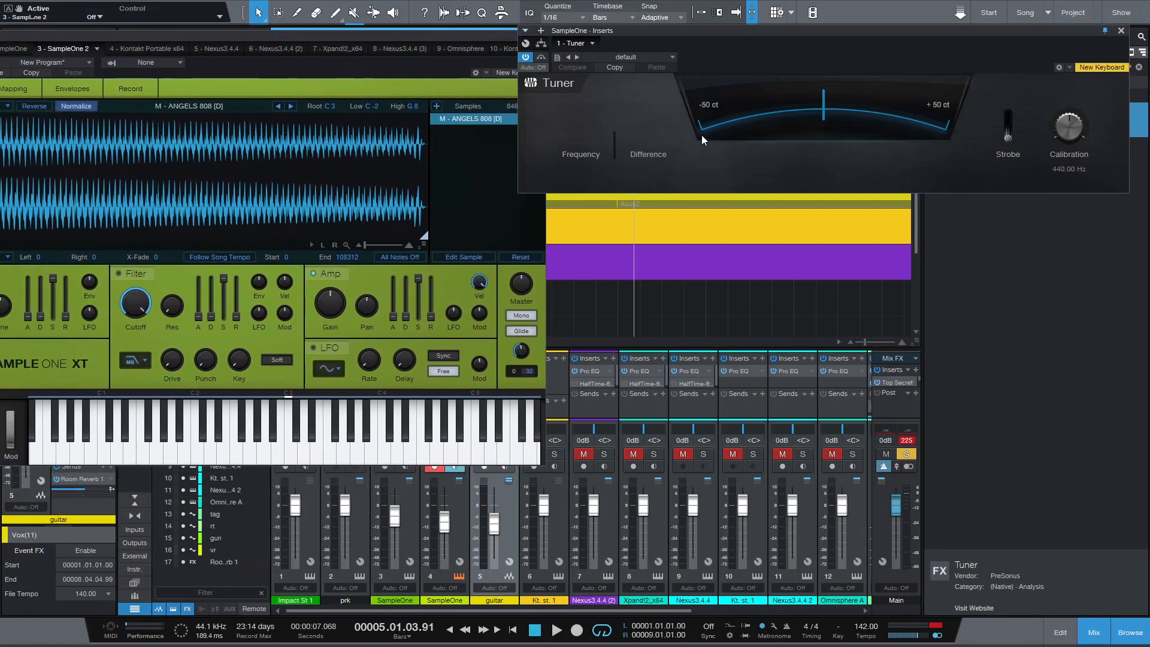
pyautogui.click(293, 457)
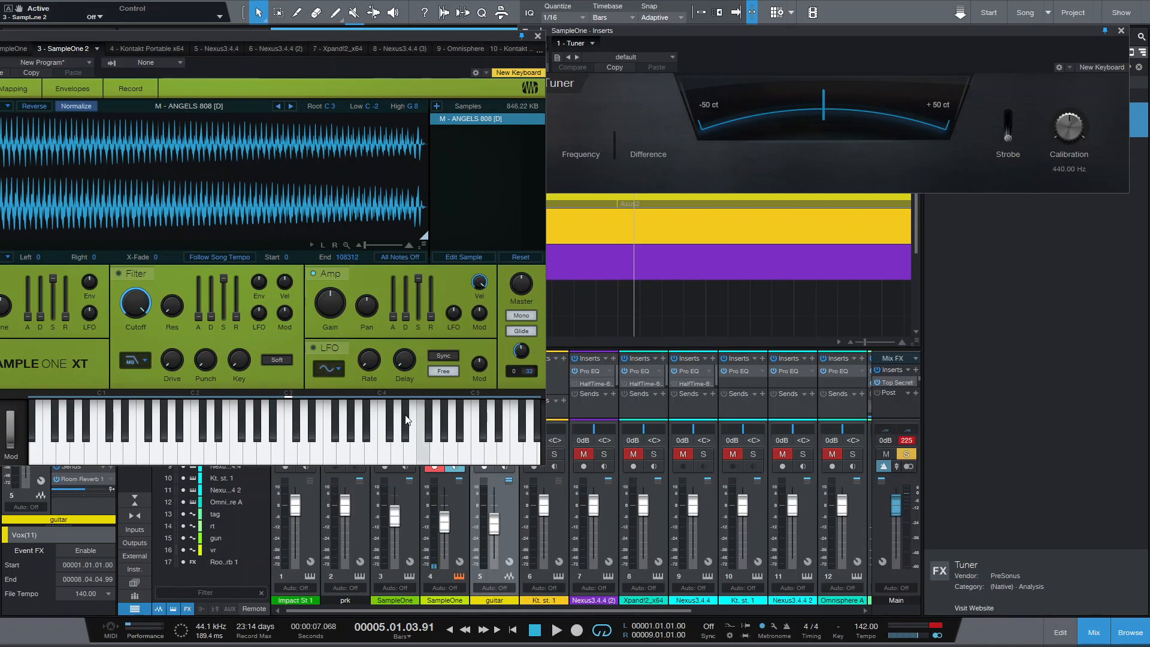
pyautogui.click(294, 463)
# Set the 808 sample's root note to D 3 and test the C 3 and D 3 keys against the Tuner
pyautogui.moveTo(283, 39); pyautogui.dragTo(472, 62)
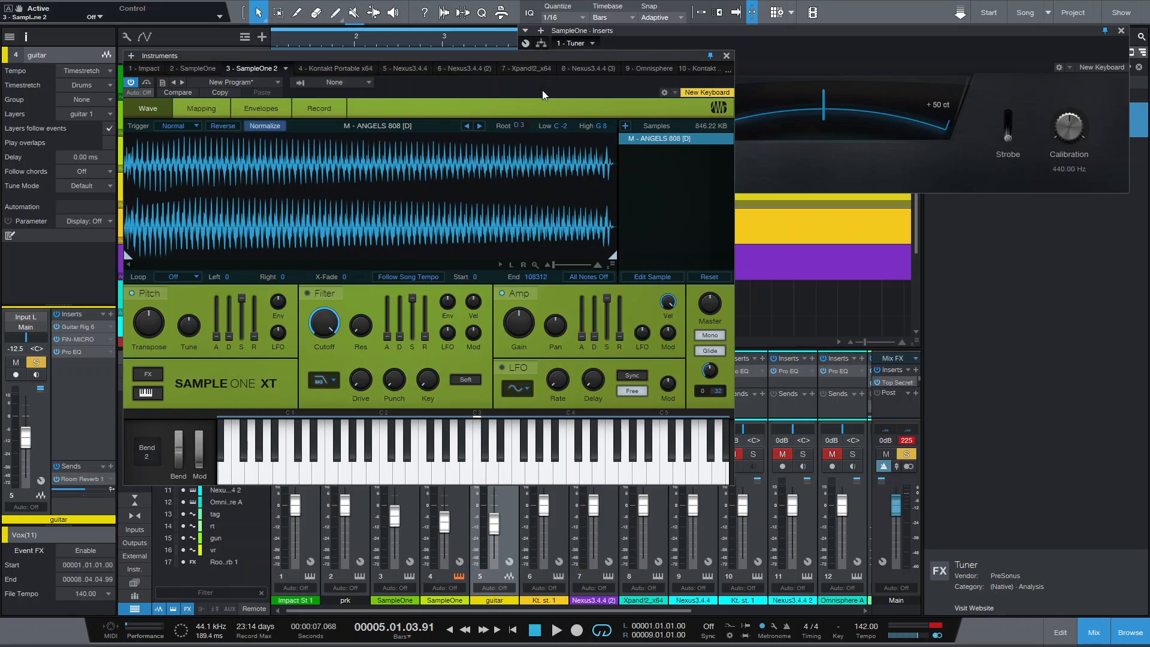
pyautogui.click(490, 474)
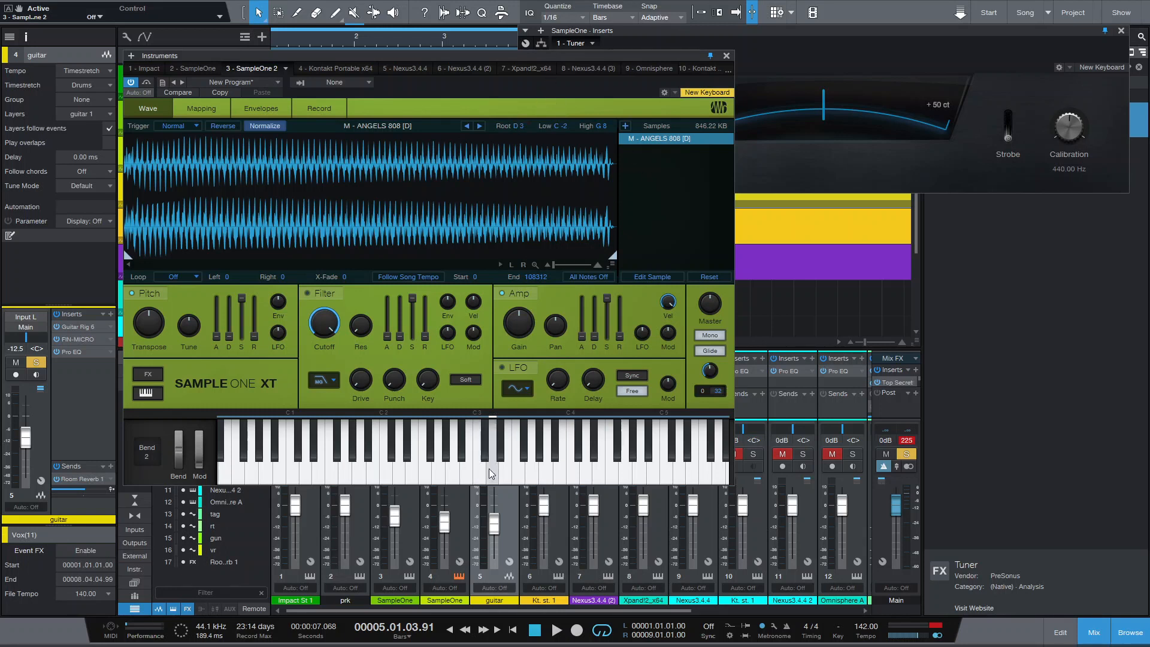
pyautogui.click(491, 475)
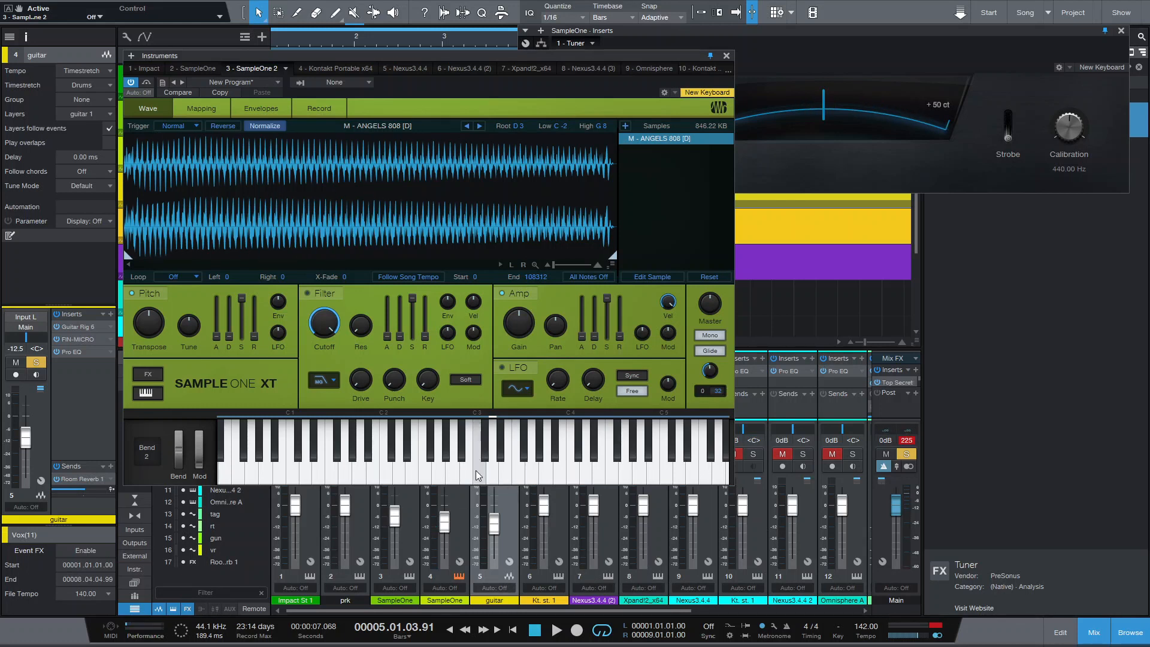
pyautogui.click(477, 474)
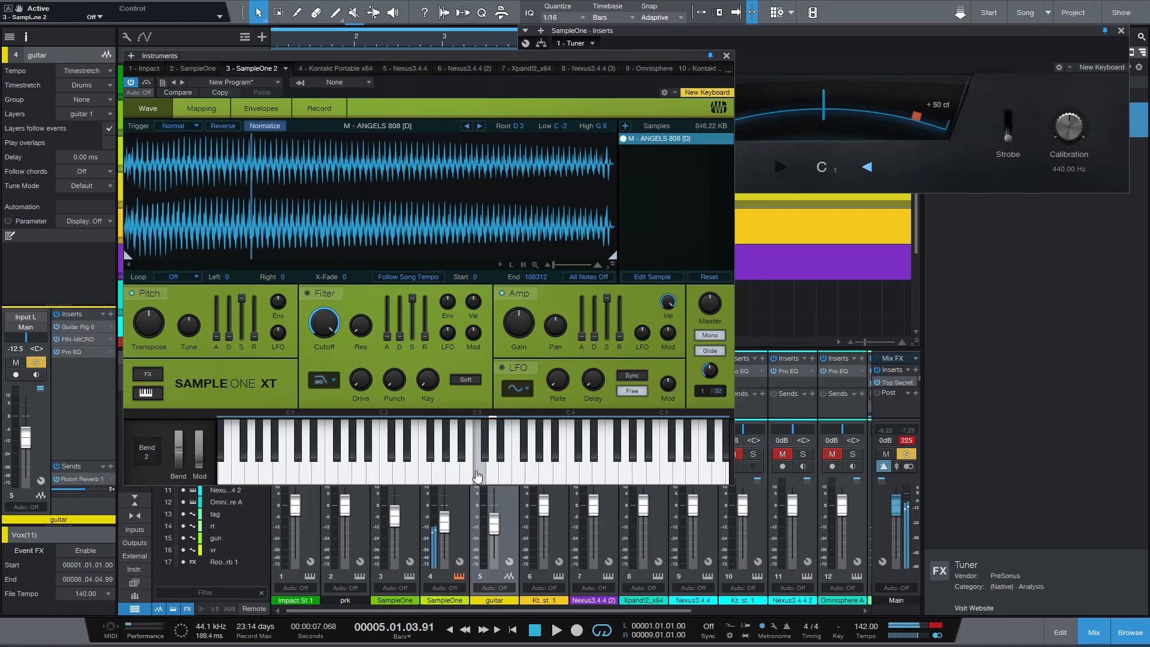
# Close the sampler and Tuner windows, and open the third track's SampleOne part in an enlarged note editor
pyautogui.click(725, 55)
pyautogui.click(1121, 30)
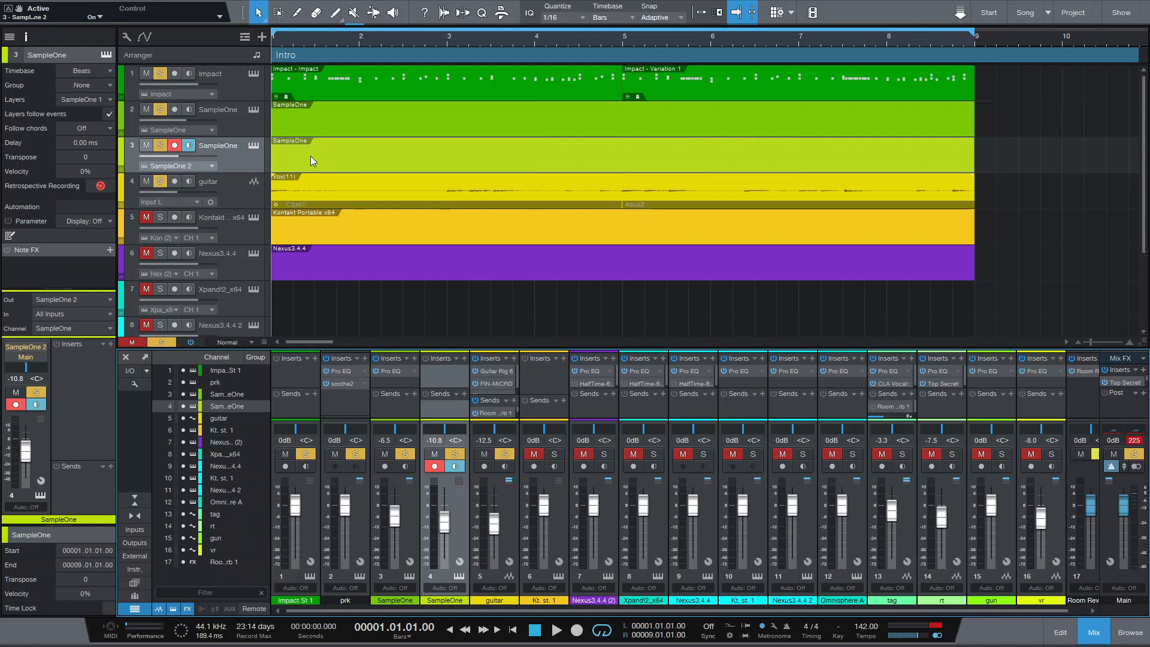
pyautogui.press('F2')
pyautogui.moveTo(565, 519); pyautogui.dragTo(326, 227)
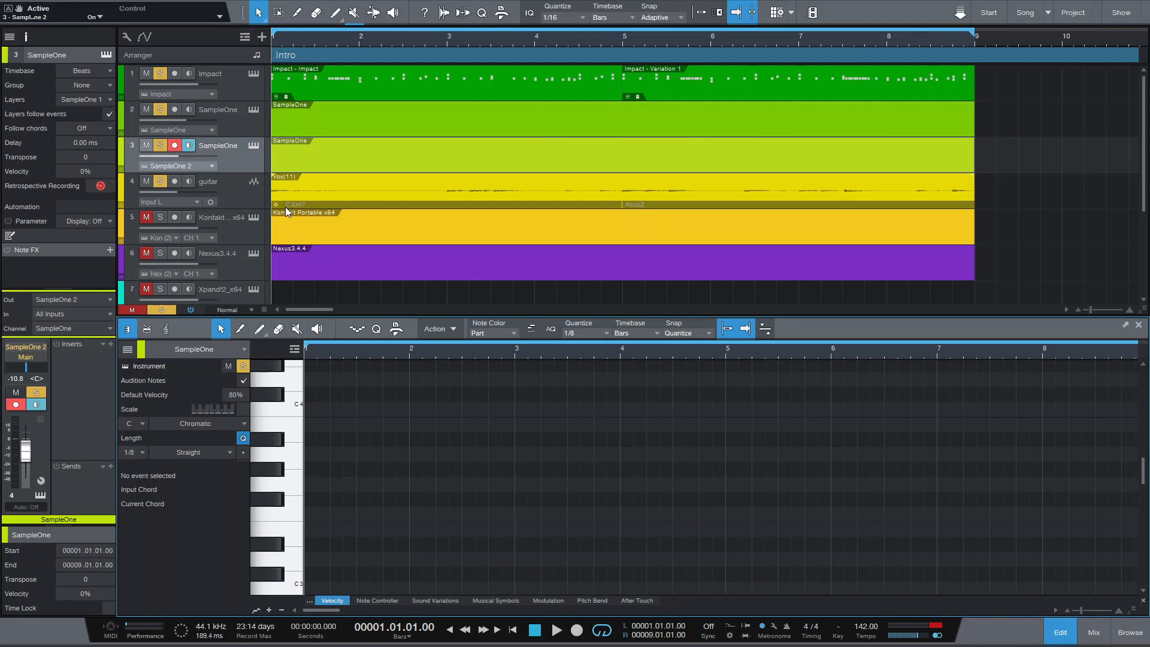
pyautogui.moveTo(610, 315); pyautogui.dragTo(534, 130)
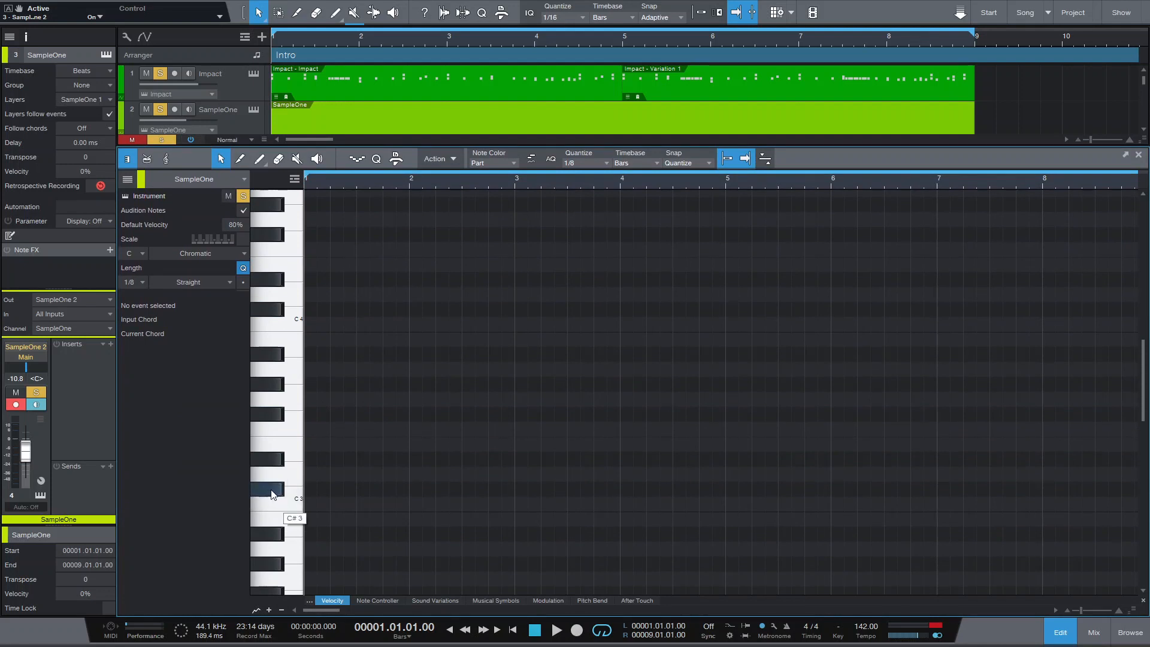
# Draw two consecutive C# 3 notes, one from 1.1.1 to 1.2.3 and one from 1.2.3 to 1.4.1
pyautogui.moveTo(312, 489); pyautogui.dragTo(344, 488)
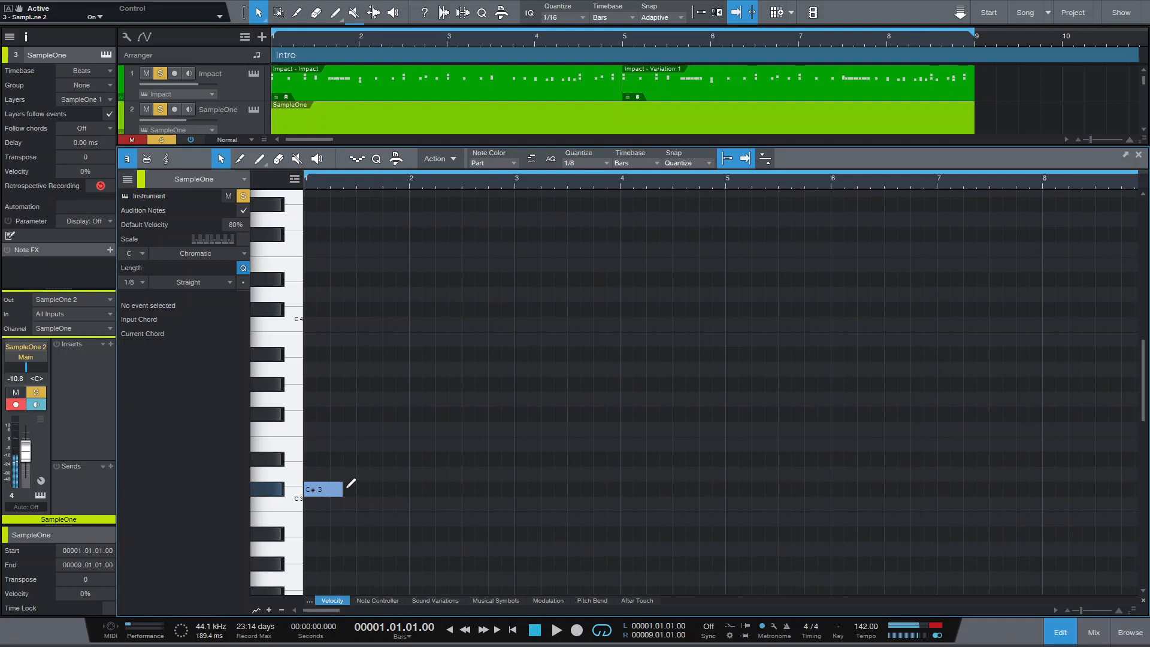
pyautogui.press('space')
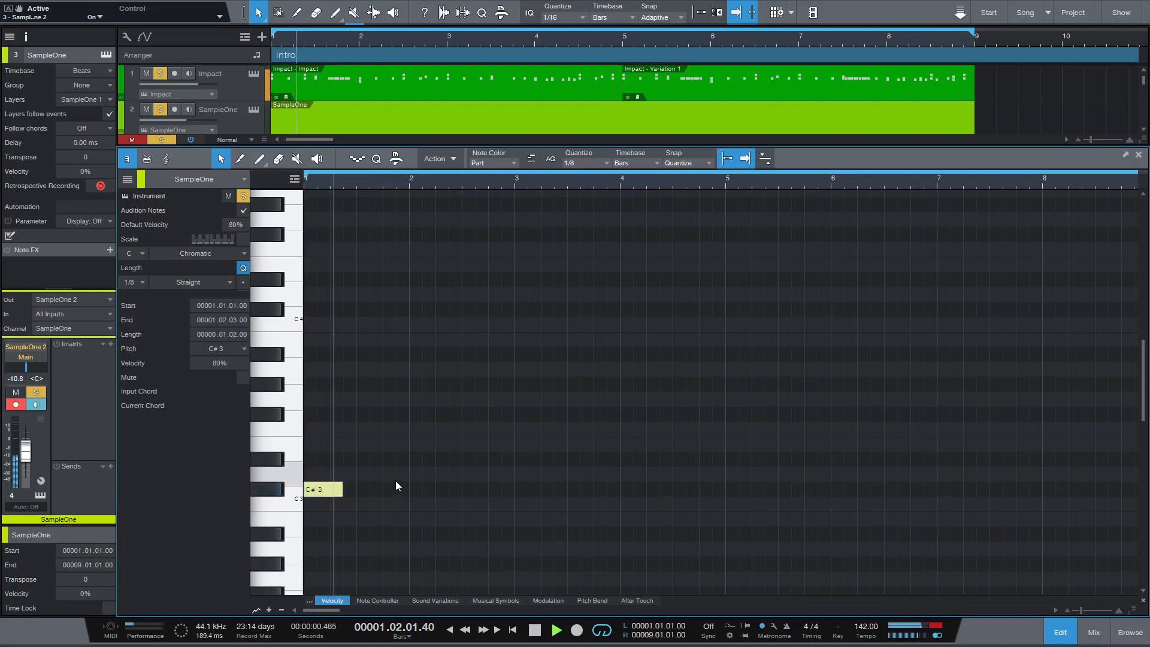
pyautogui.press('space')
pyautogui.moveTo(351, 489); pyautogui.dragTo(382, 489)
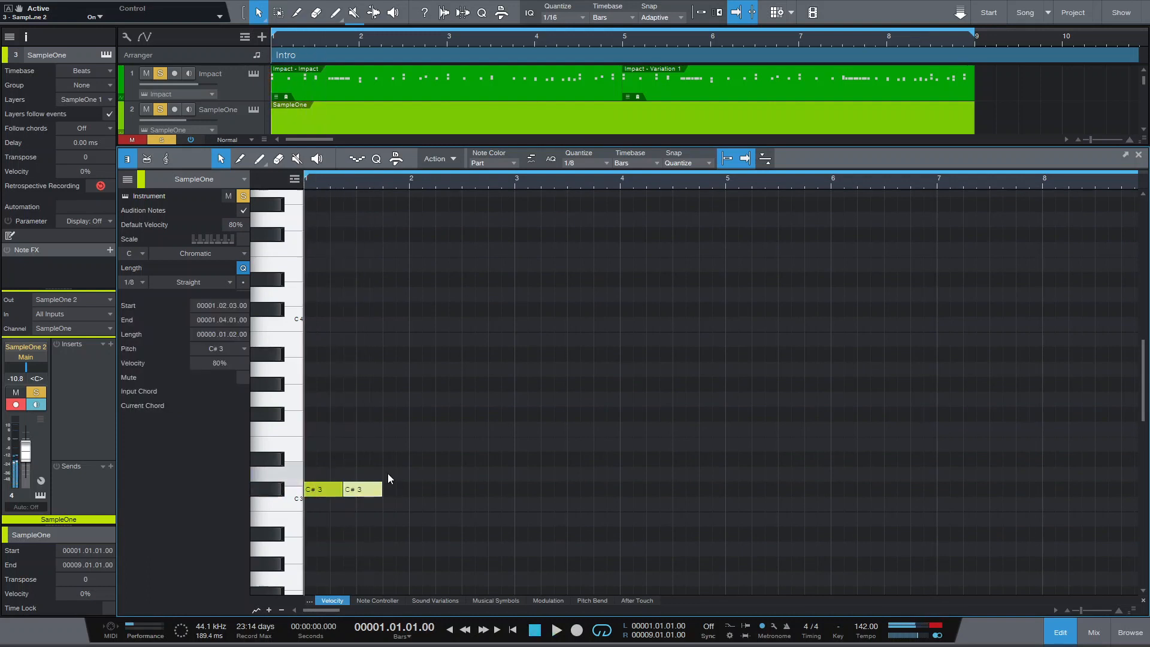
# Enlarge the note editor further and play the 808 notes with the loop from bar 1
pyautogui.moveTo(625, 147); pyautogui.dragTo(632, 66)
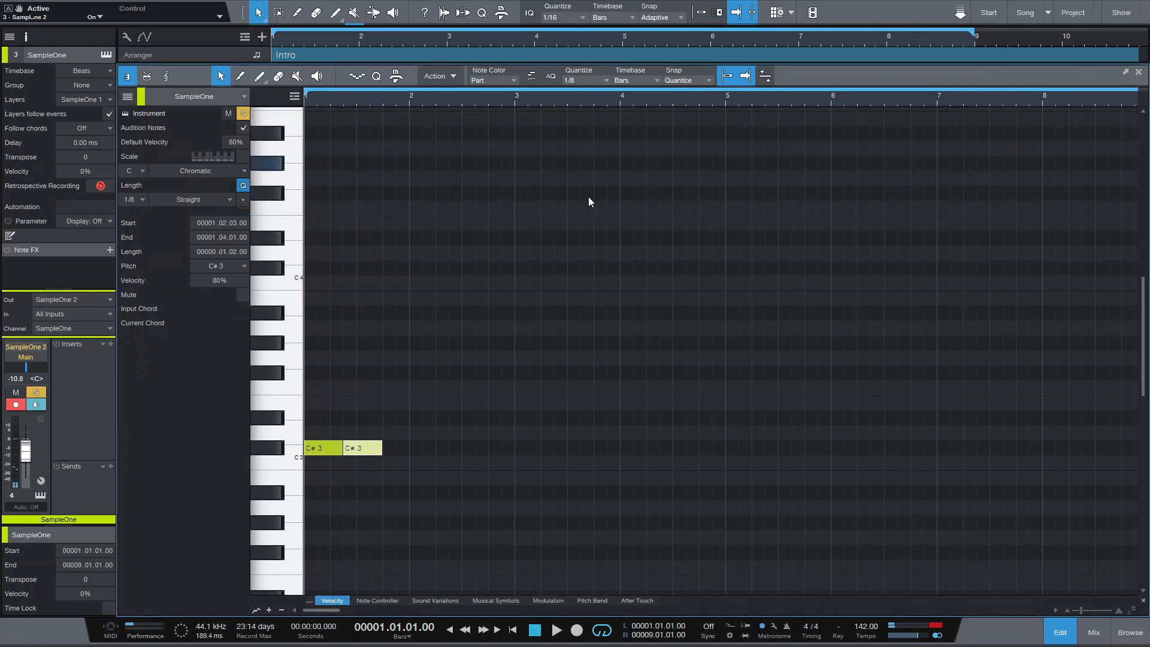
pyautogui.press('space')
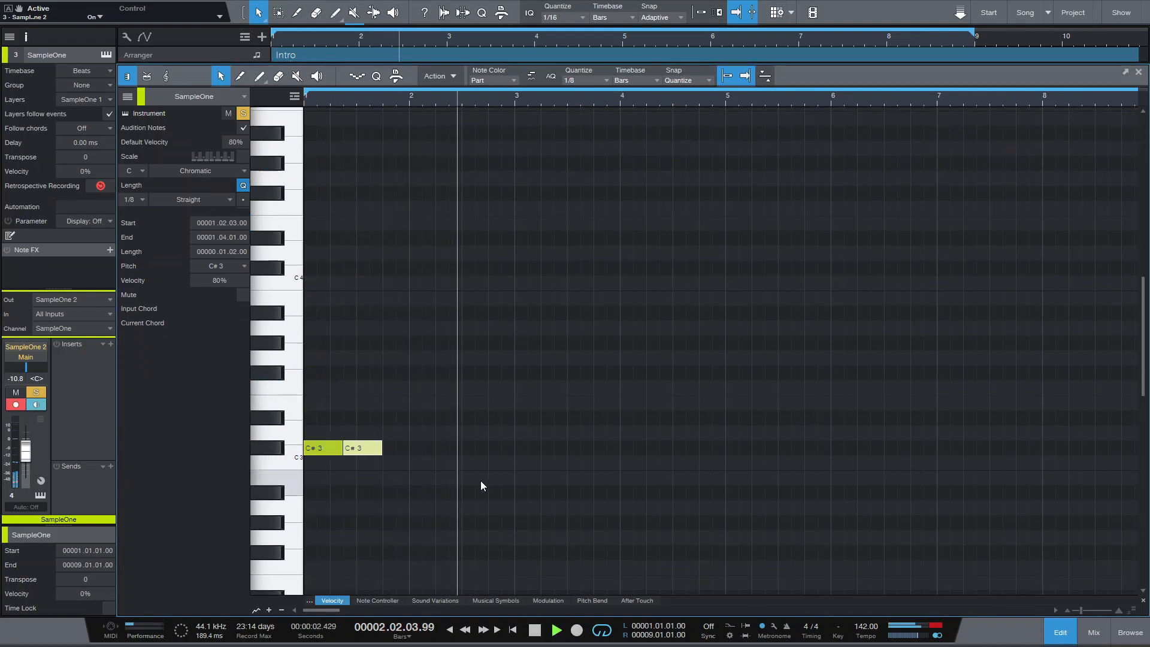
pyautogui.press('space')
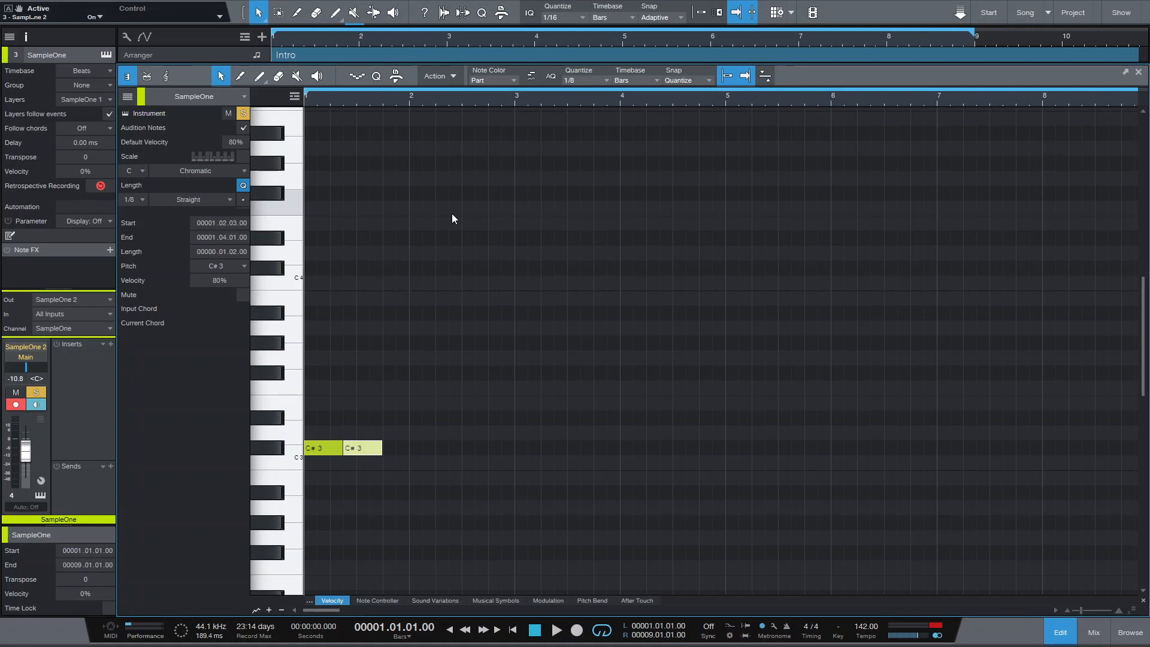
# Set the note editor's scale to C# Natural Minor and enable the scale
pyautogui.click(141, 171)
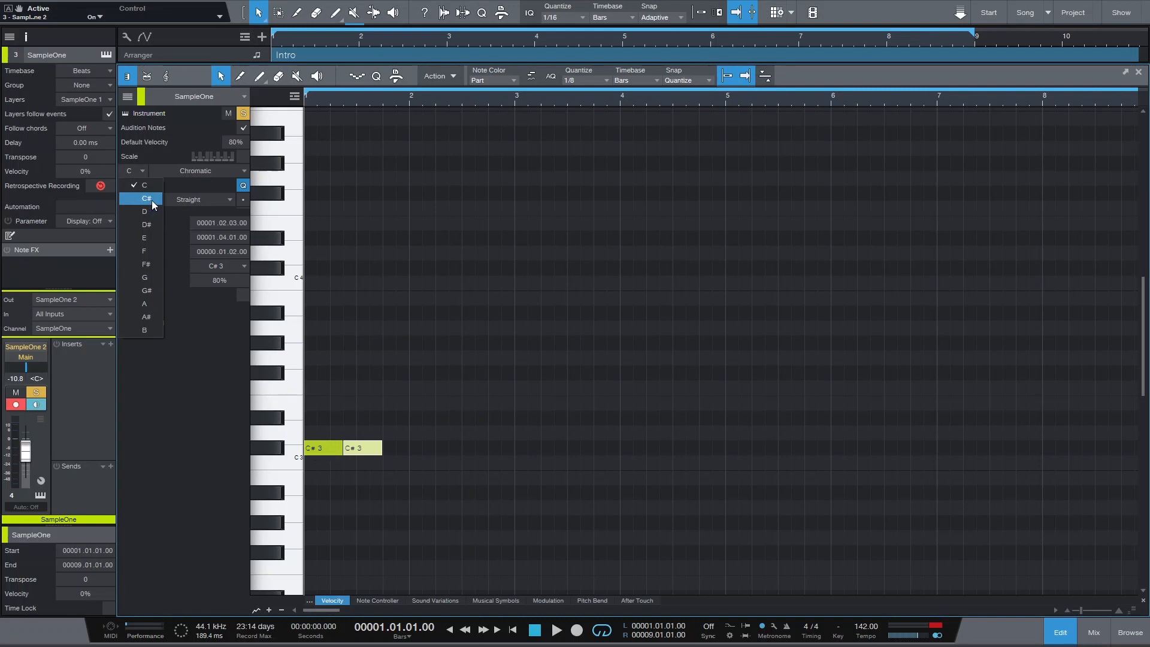
pyautogui.click(152, 200)
pyautogui.click(244, 171)
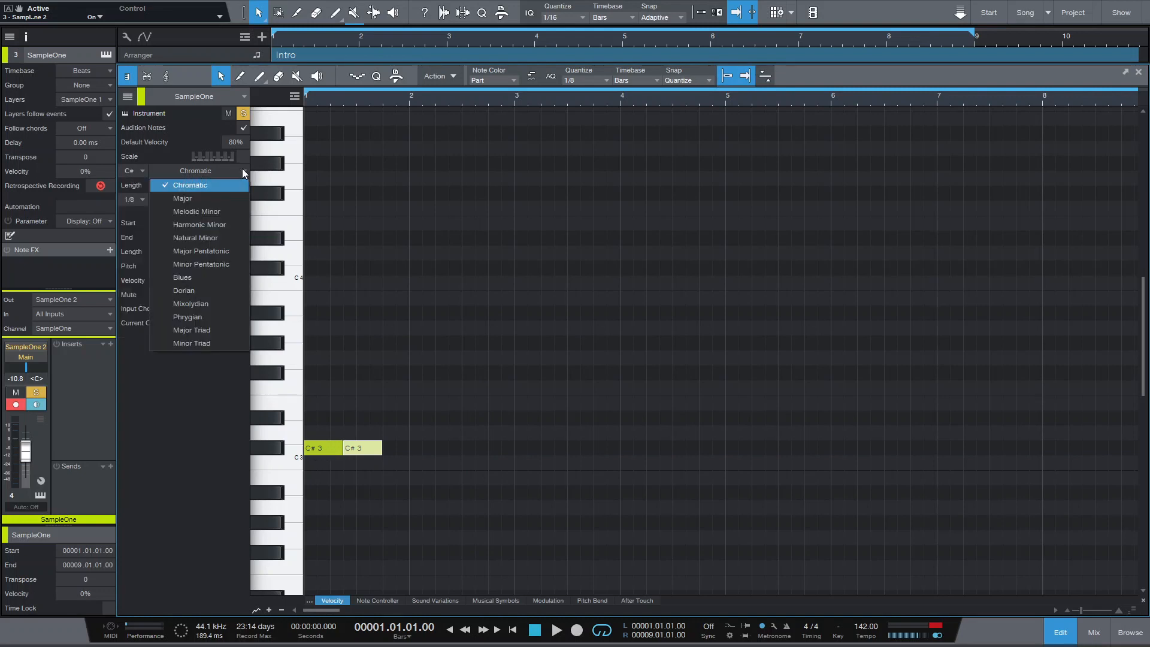
pyautogui.click(189, 237)
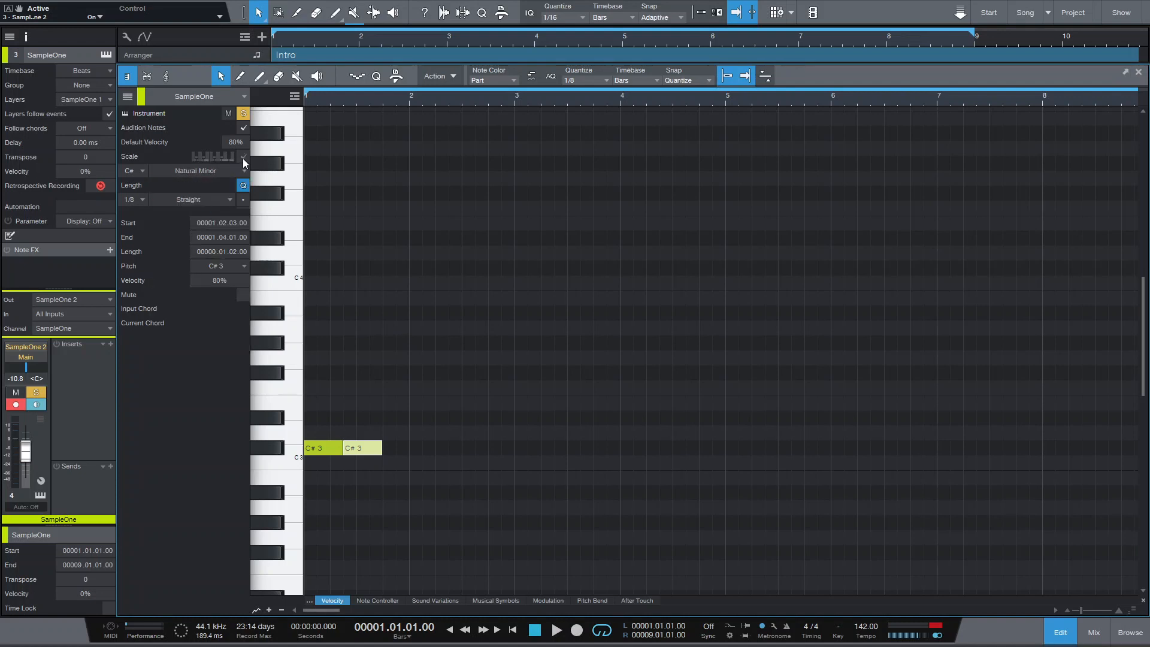
pyautogui.click(243, 157)
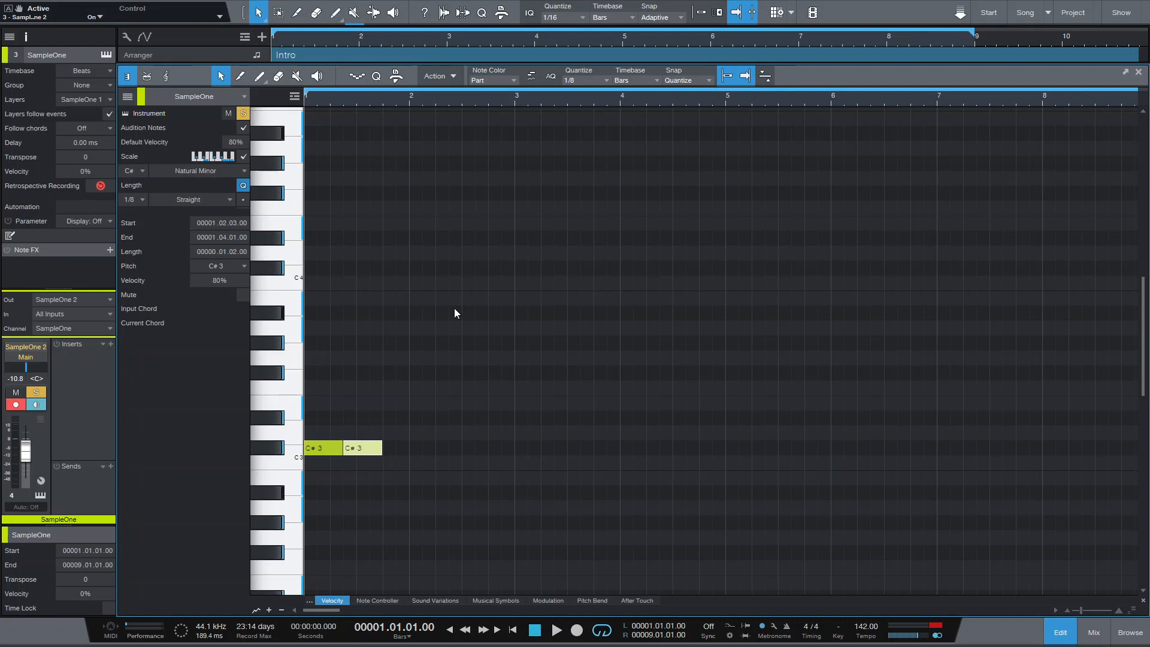
# Draw a run at the end of bar 2: B 3 from 2.3.1 to 2.4.1, then eighth notes C# 4 at 2.4.1 and B 3 at 2.4.3
pyautogui.press('space')
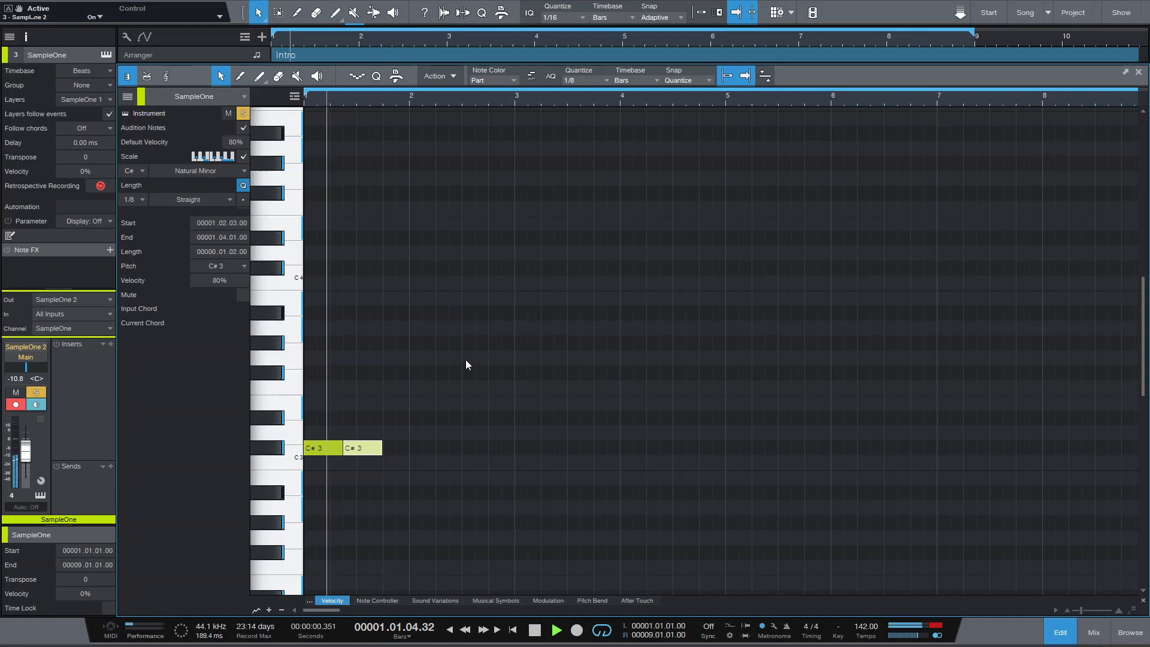
pyautogui.press('space')
pyautogui.moveTo(466, 298); pyautogui.dragTo(488, 298)
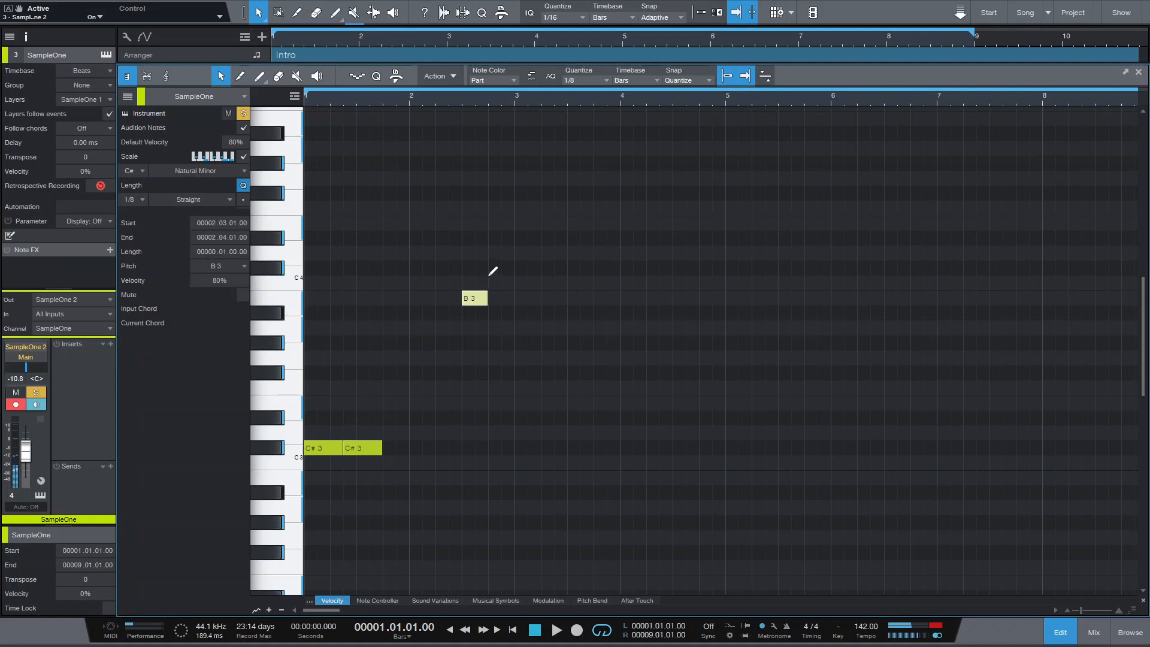
pyautogui.click(495, 237)
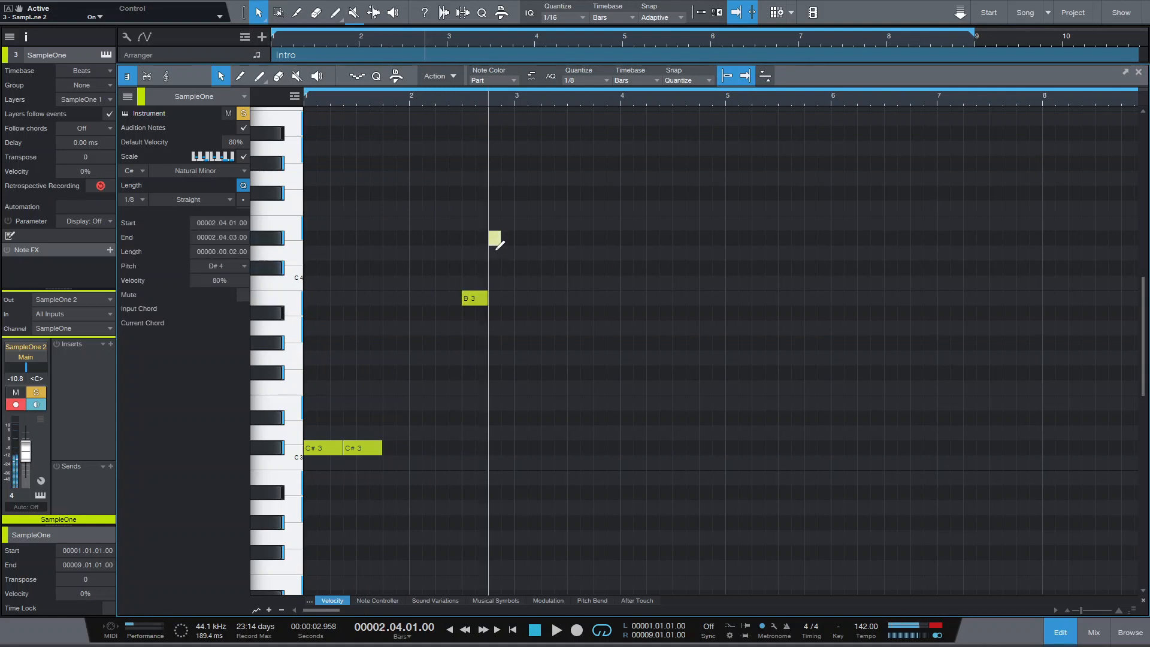
pyautogui.press('Down')
pyautogui.press('Down')
pyautogui.click(508, 297)
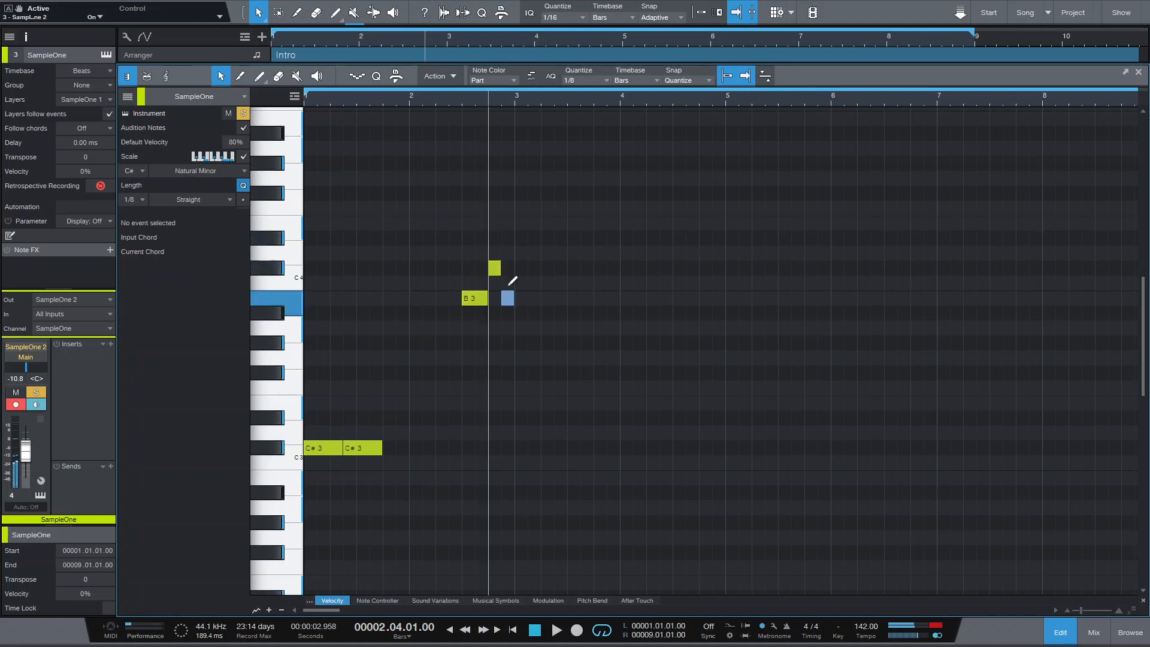
# Add matching G# 3 notes beneath the bar 2 run from 2.3.1 to 3.1.1 and play them from 2.2.3
pyautogui.moveTo(466, 341); pyautogui.dragTo(493, 333)
pyautogui.click(495, 342)
pyautogui.click(507, 342)
pyautogui.click(448, 99)
pyautogui.press('space')
pyautogui.press('space')
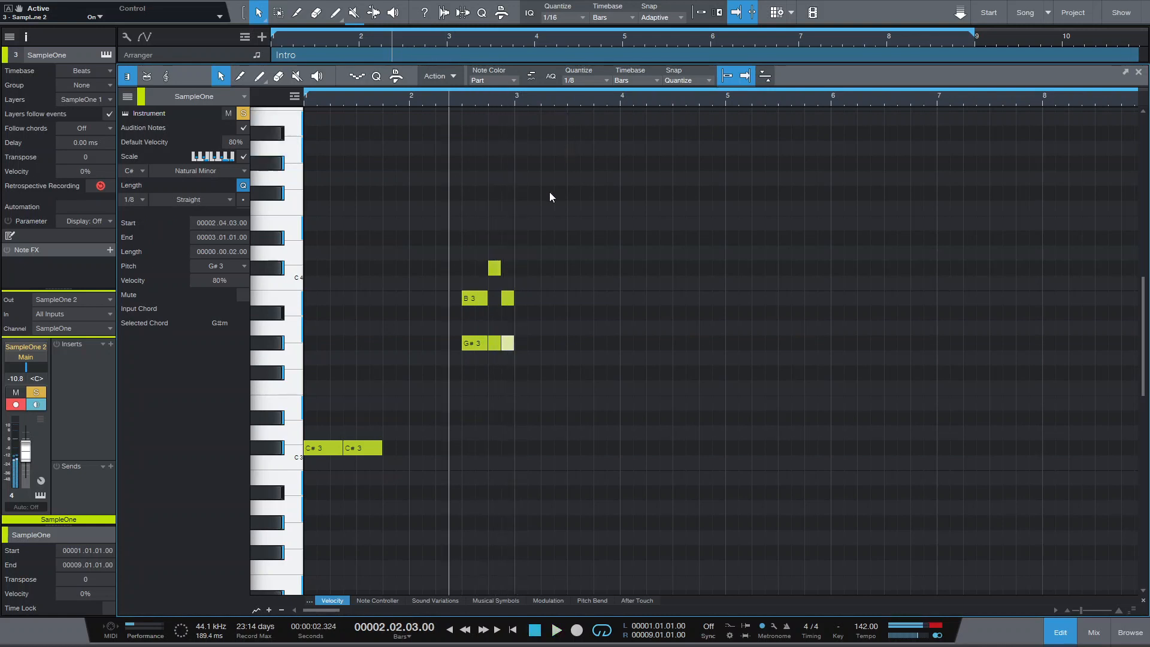
# Draw a C# 3 note from 3.1.1 to 3.2.3 and play the bassline from 2.2.3
pyautogui.moveTo(525, 447); pyautogui.dragTo(553, 447)
pyautogui.press('space')
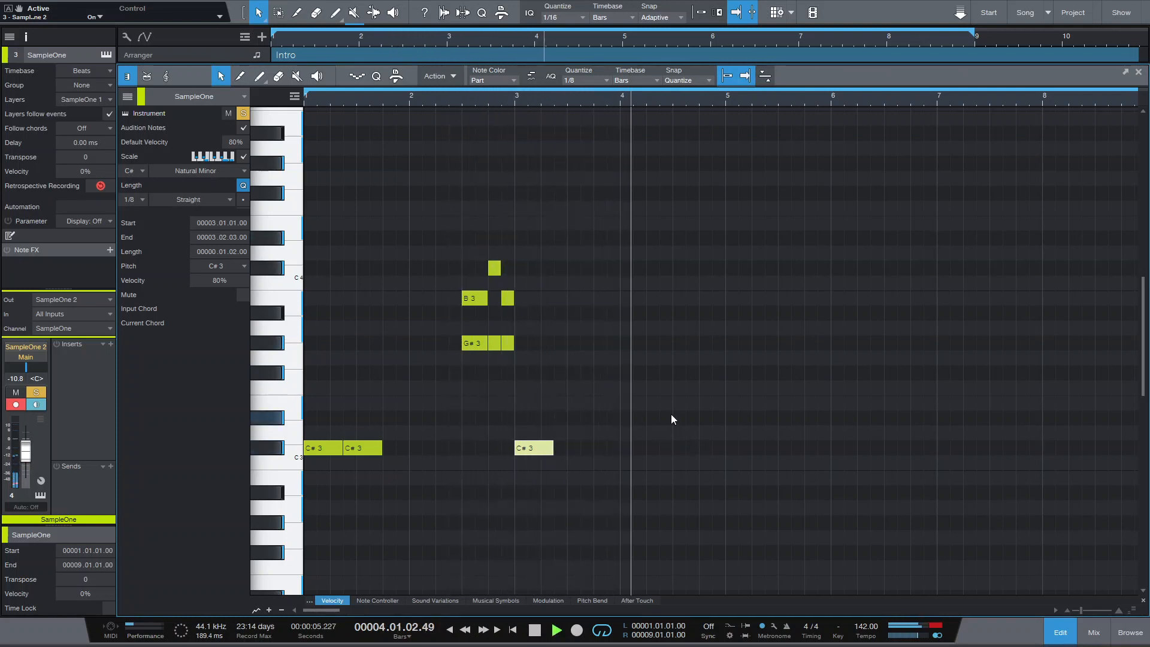
pyautogui.press('space')
# Draw D# 4 from 4.3.1 to 4.4.1, followed by eighth notes E 4 at 4.4.1 and C# 4 at 4.4.3
pyautogui.keyDown('ctrl'); pyautogui.click(679, 297); pyautogui.keyUp('ctrl')
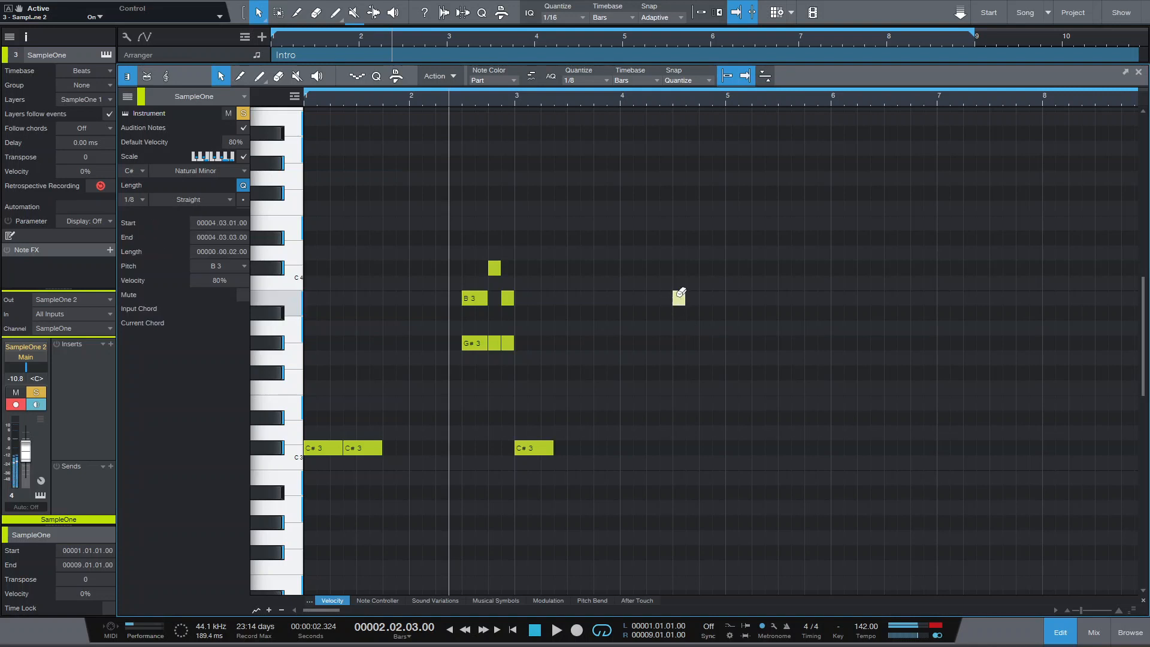
pyautogui.moveTo(681, 293); pyautogui.dragTo(683, 233)
pyautogui.keyDown('ctrl'); pyautogui.click(703, 223); pyautogui.keyUp('ctrl')
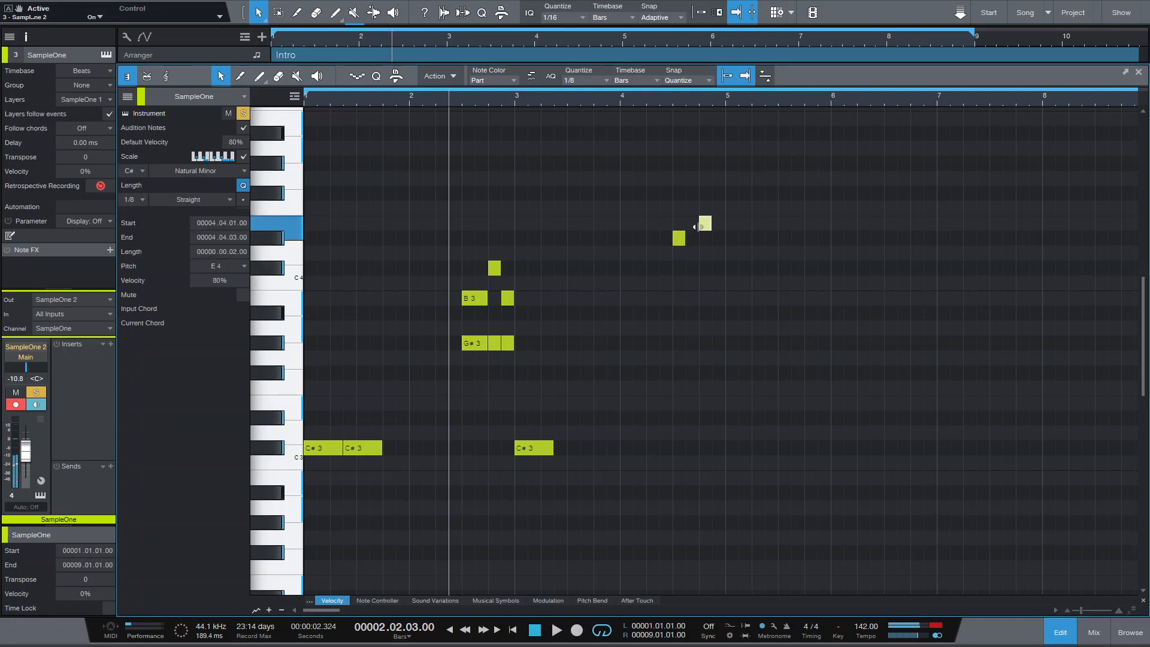
pyautogui.moveTo(685, 240); pyautogui.dragTo(698, 239)
pyautogui.keyDown('ctrl'); pyautogui.click(725, 253); pyautogui.keyUp('ctrl')
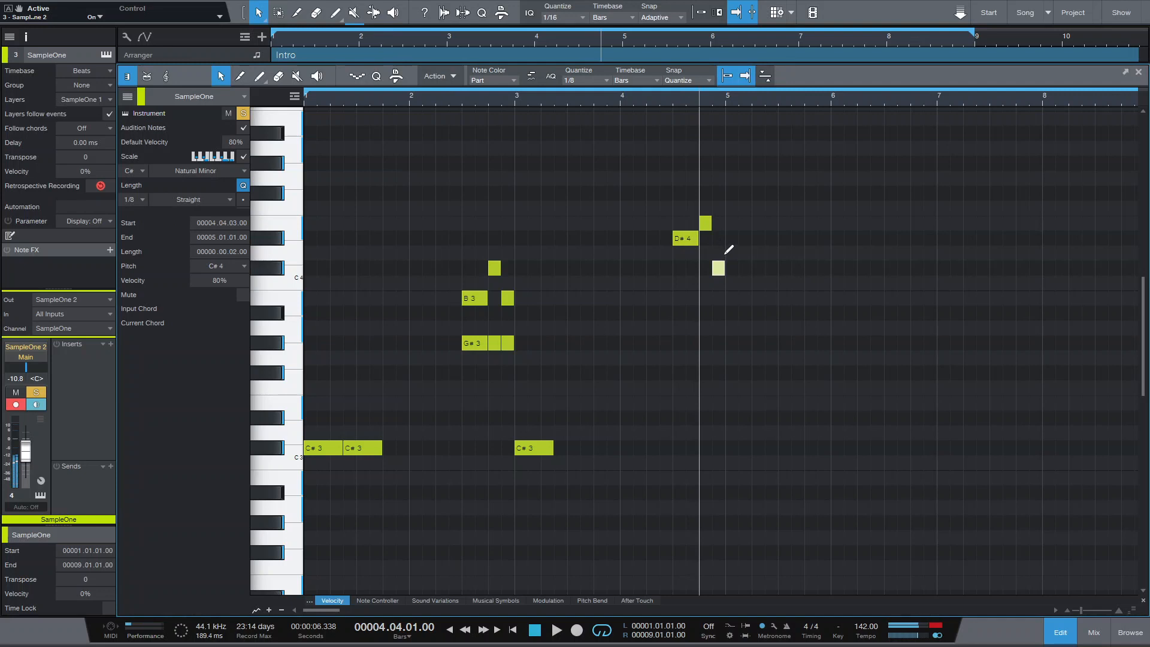
# Add matching B 3 notes beneath the bar 4 run from 4.3.1 to 5.1.1 and set the playback position to 4.3.1
pyautogui.keyDown('ctrl'); pyautogui.click(681, 297); pyautogui.keyUp('ctrl')
pyautogui.moveTo(685, 297); pyautogui.dragTo(711, 298)
pyautogui.keyDown('ctrl'); pyautogui.click(718, 298); pyautogui.keyUp('ctrl')
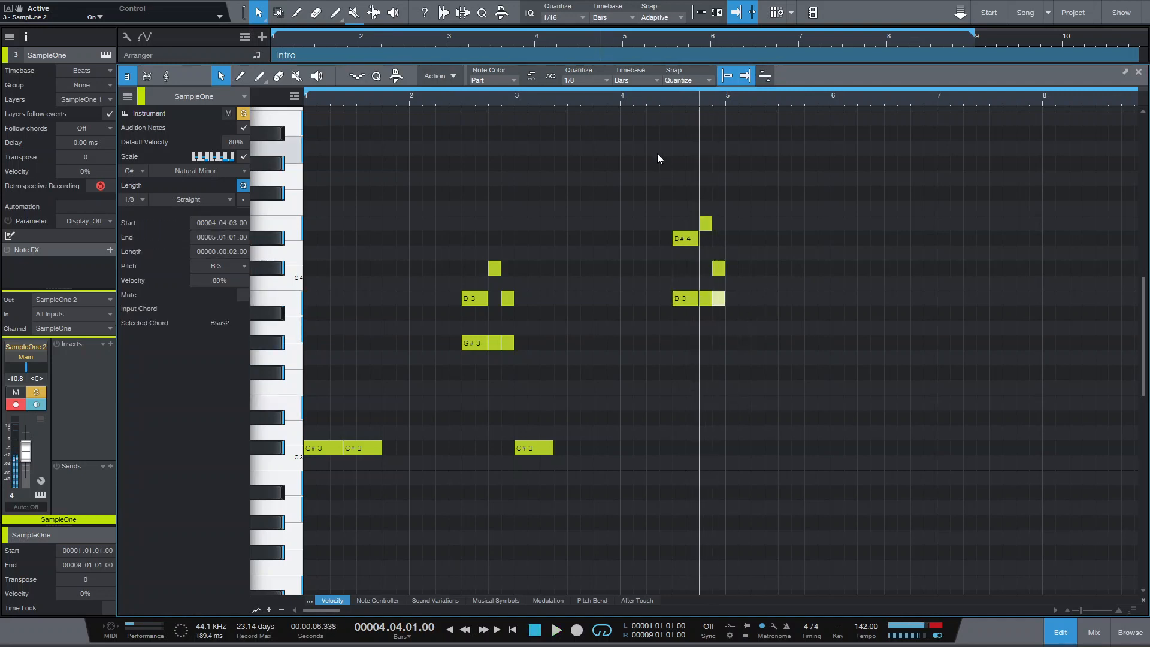
pyautogui.click(658, 100)
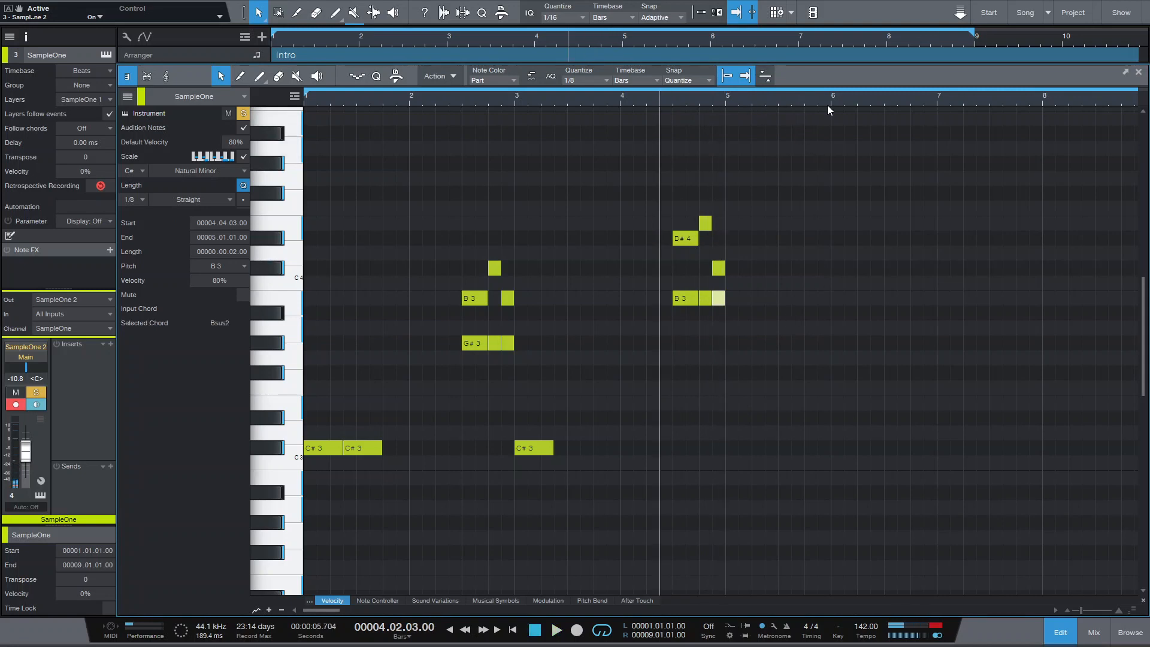
# Check the guitar track's chord at bar 5, draw an A 3 note from 5.1.1 to 5.3.1, and play it from 4.2.1
pyautogui.moveTo(773, 67); pyautogui.dragTo(774, 356)
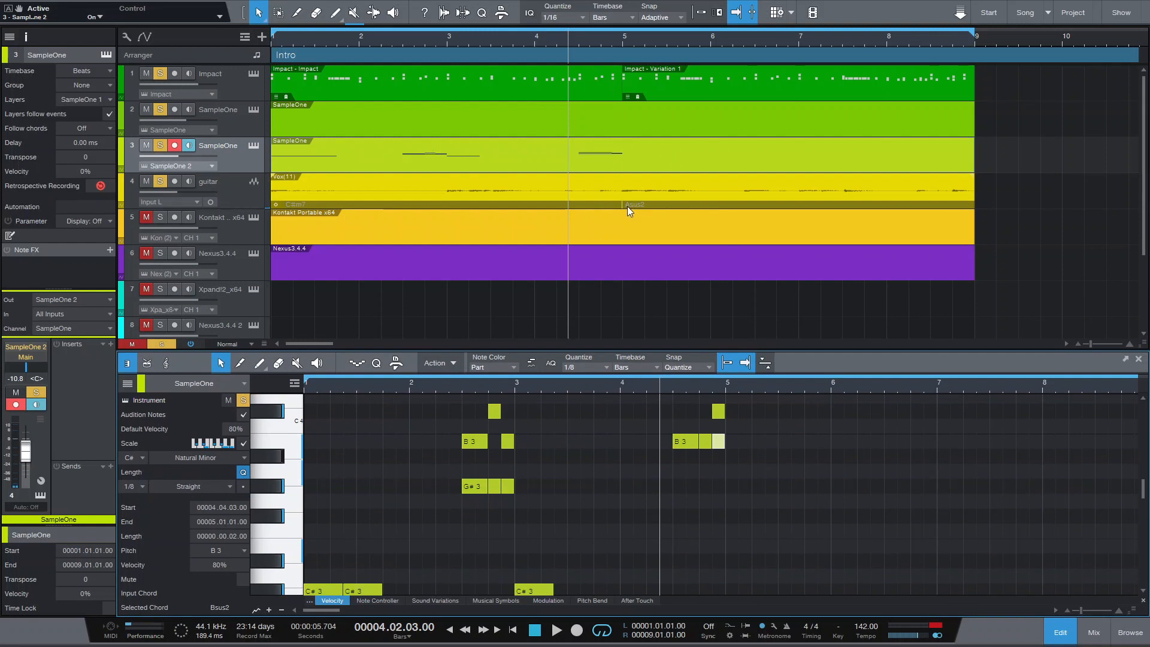
pyautogui.click(624, 40)
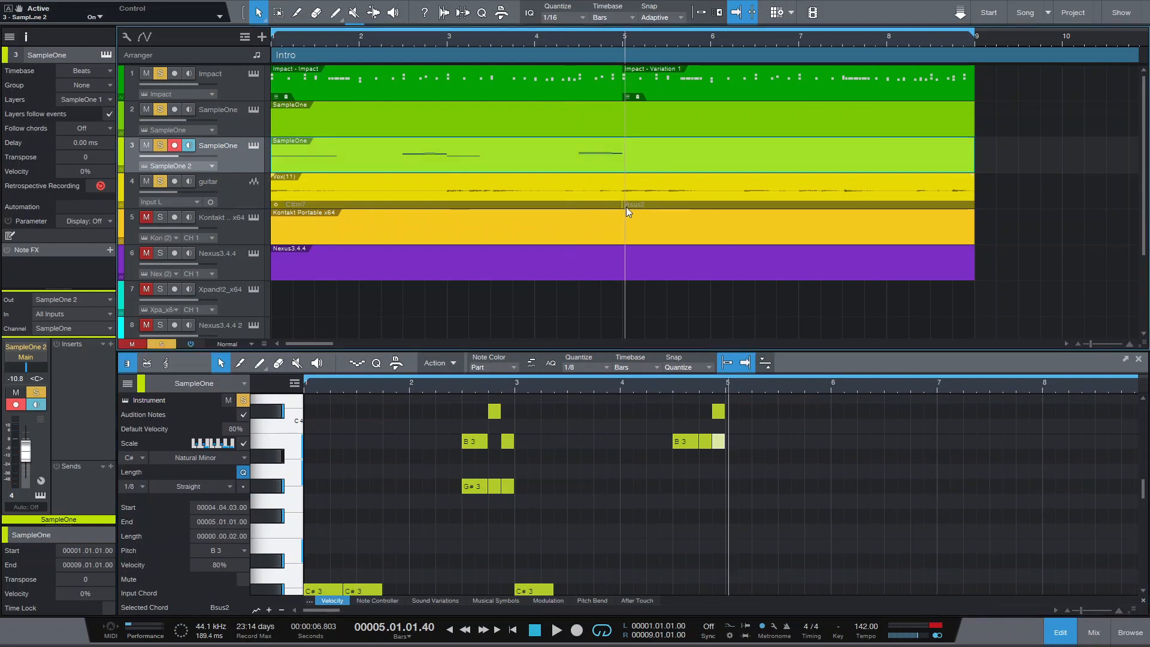
pyautogui.moveTo(781, 351); pyautogui.dragTo(779, 117)
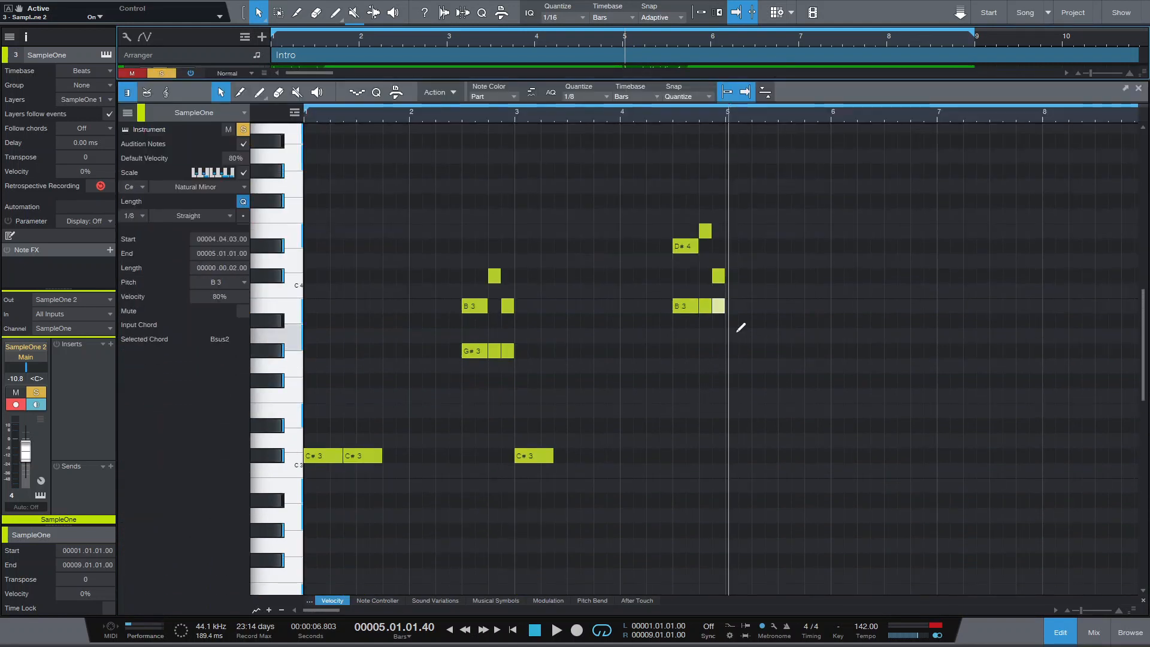
pyautogui.moveTo(737, 333); pyautogui.dragTo(776, 330)
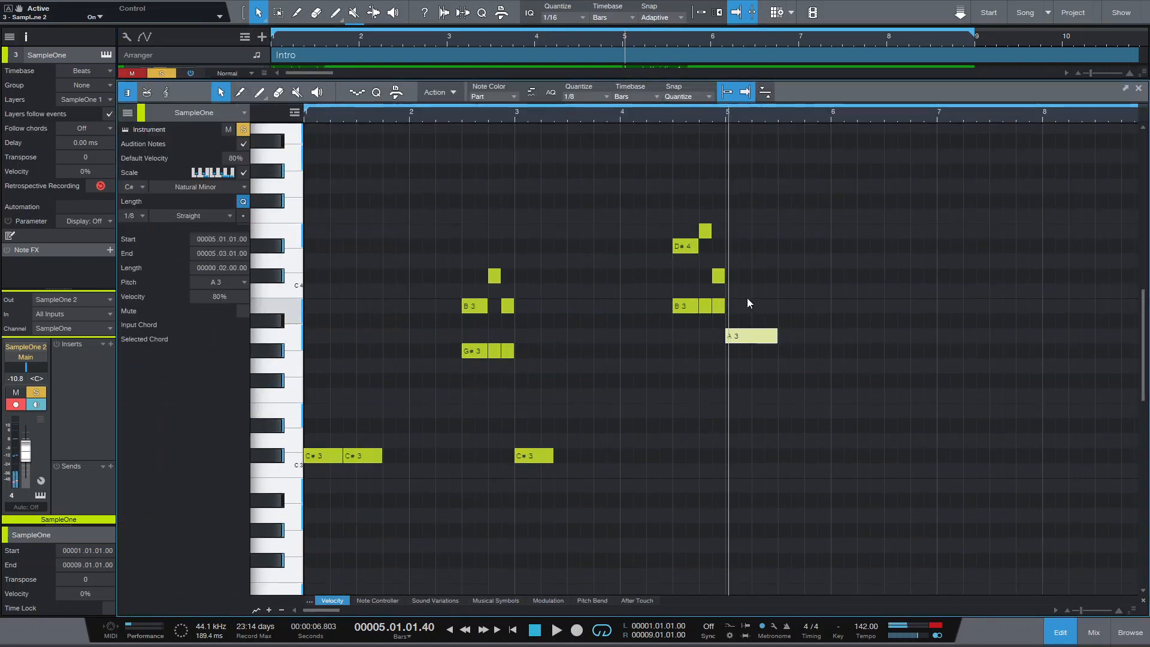
pyautogui.click(652, 110)
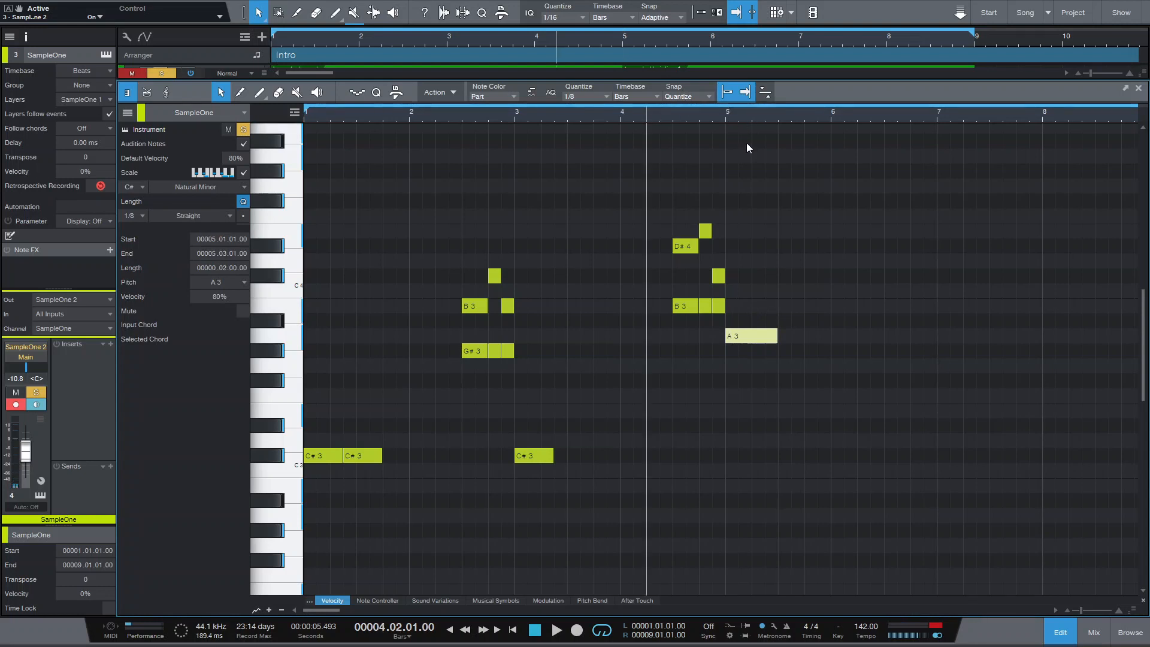
pyautogui.press('space')
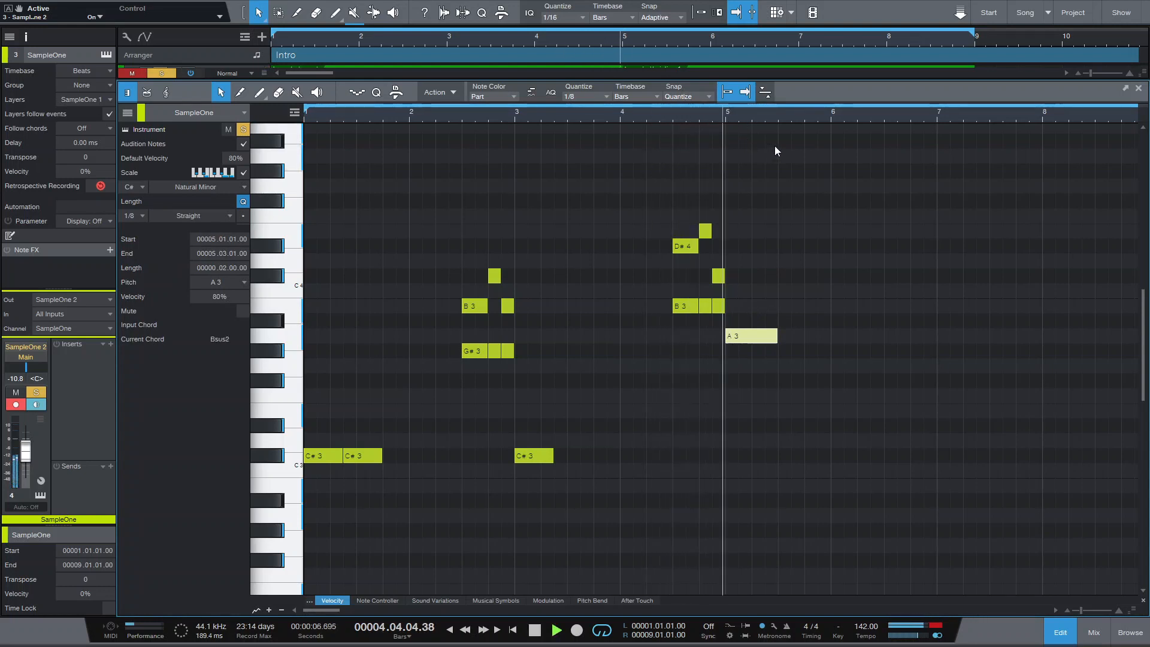
pyautogui.press('space')
# Try the bar 5 note an octave lower at A 2, return it to A 3, and compare both by playback
pyautogui.hotkey('shift', 'Down')
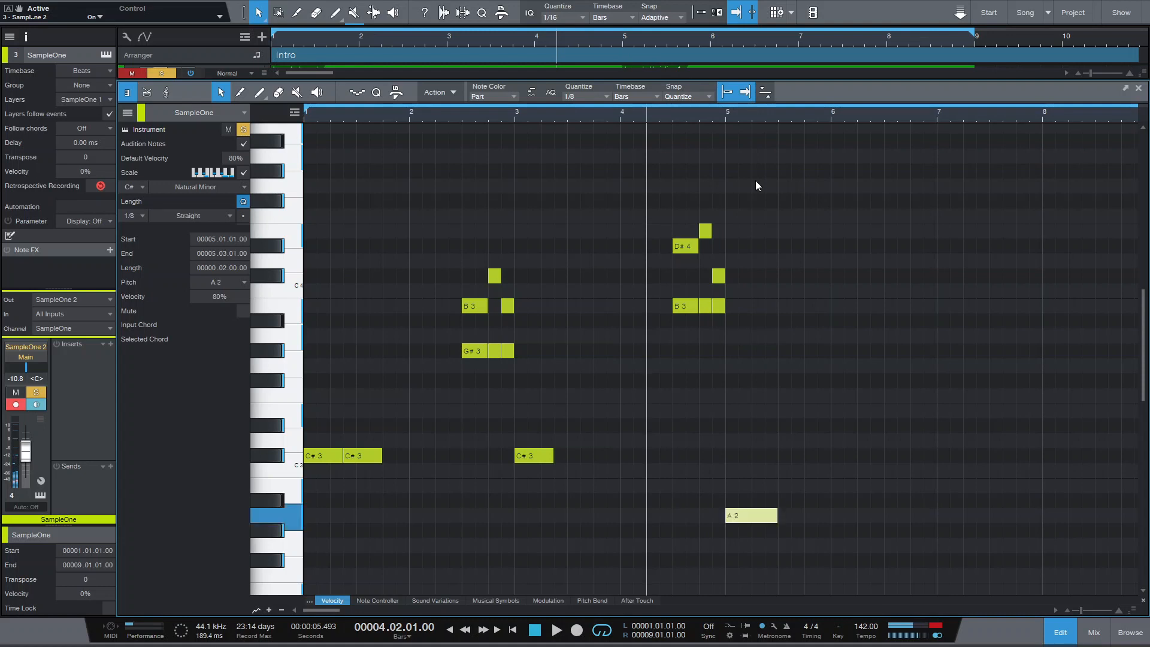
pyautogui.press('space')
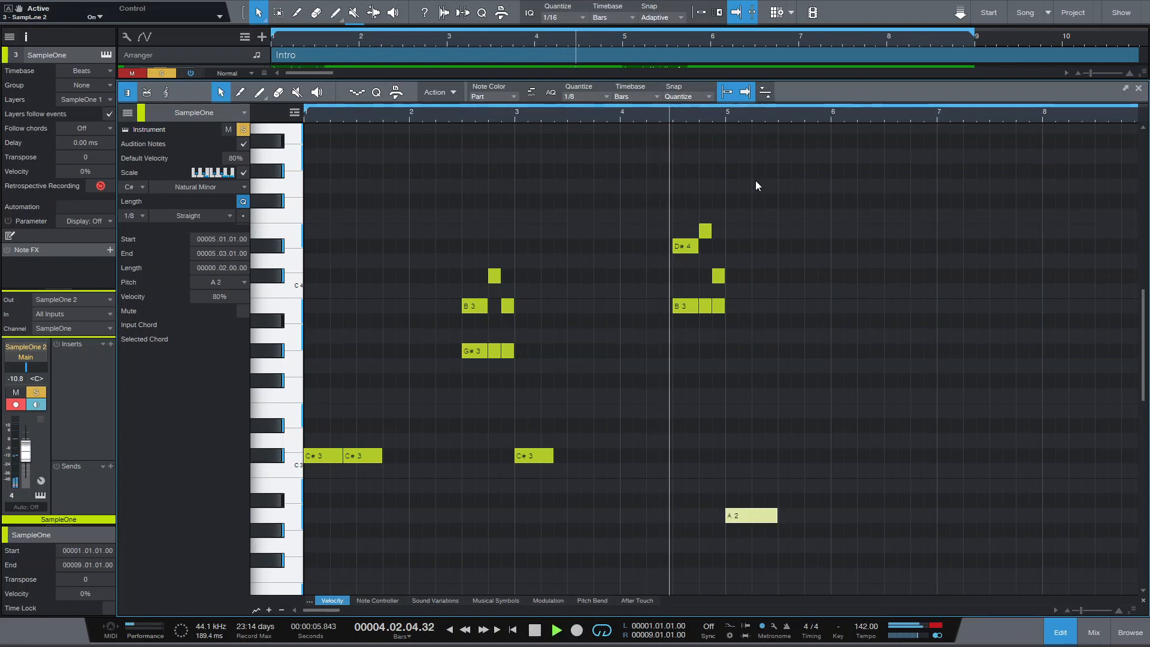
pyautogui.press('space')
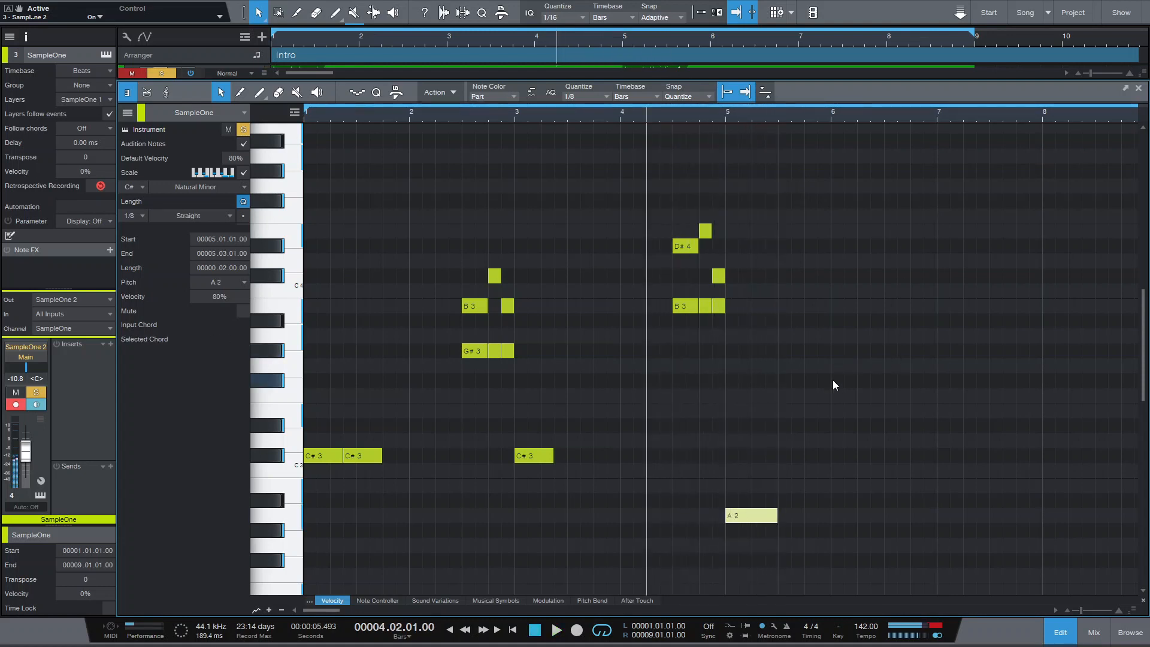
pyautogui.hotkey('shift', 'Up')
pyautogui.press('space')
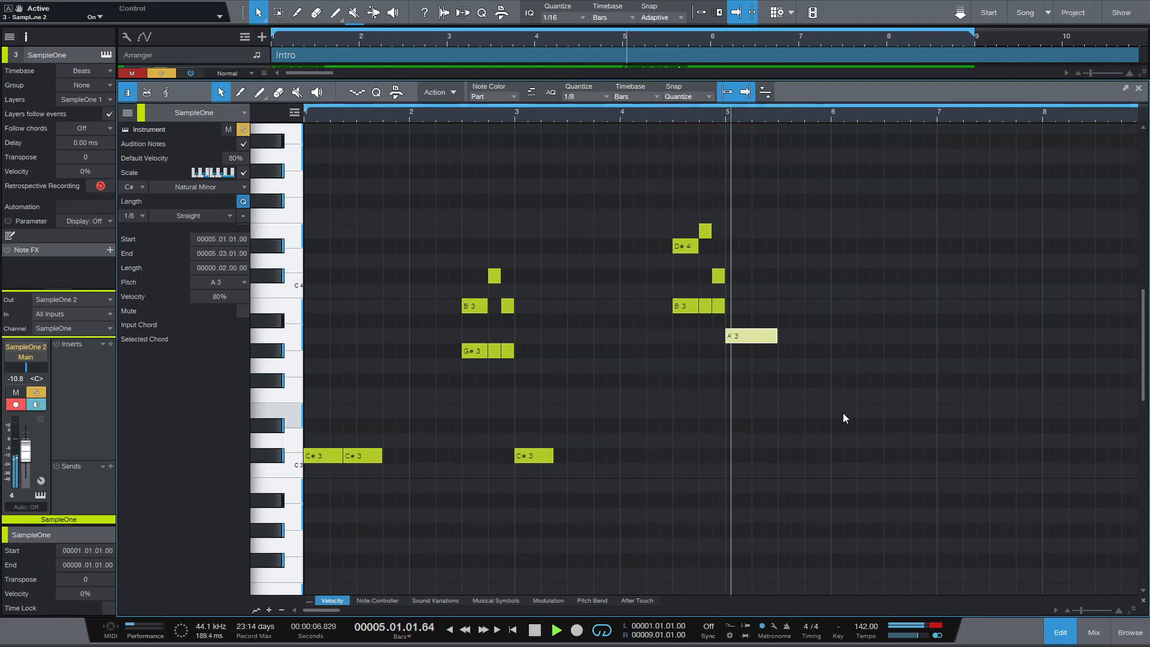
pyautogui.press('space')
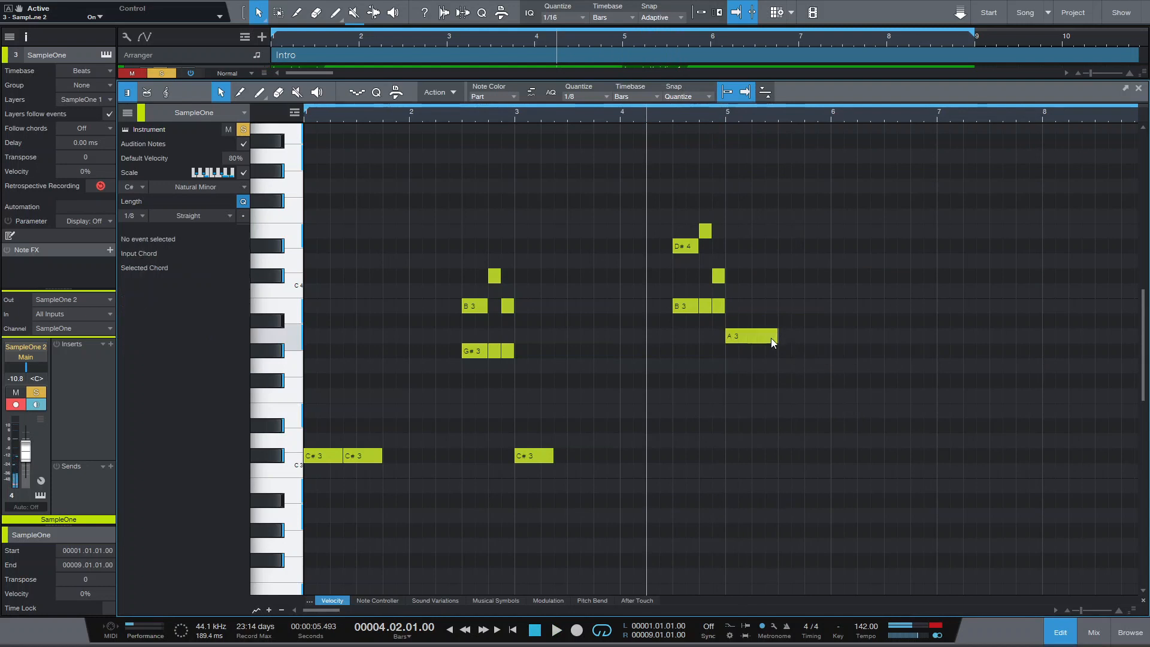
# End the bar 5 A 3 note at 5.2.3, add another A 3 from 5.2.3 to 5.4.1, and play from bar 5
pyautogui.moveTo(777, 336)
pyautogui.mouseDown()
pyautogui.moveTo(764, 336)
pyautogui.moveTo(799, 334)
pyautogui.moveTo(786, 333)
pyautogui.mouseUp()
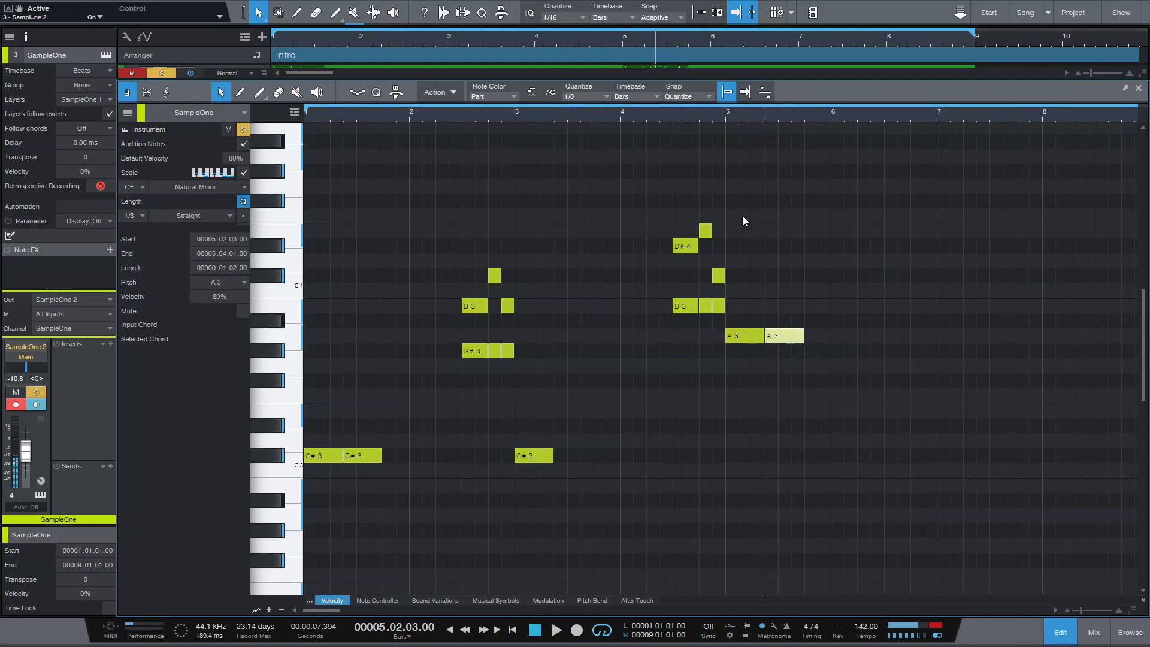
pyautogui.click(726, 120)
pyautogui.press('space')
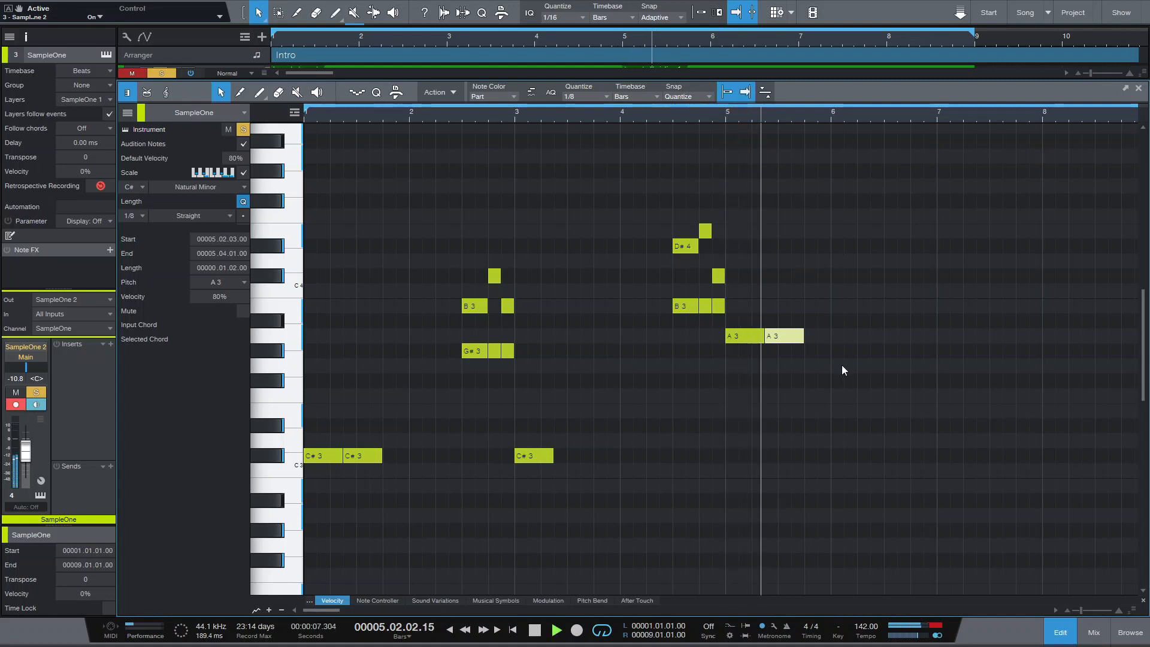
pyautogui.press('space')
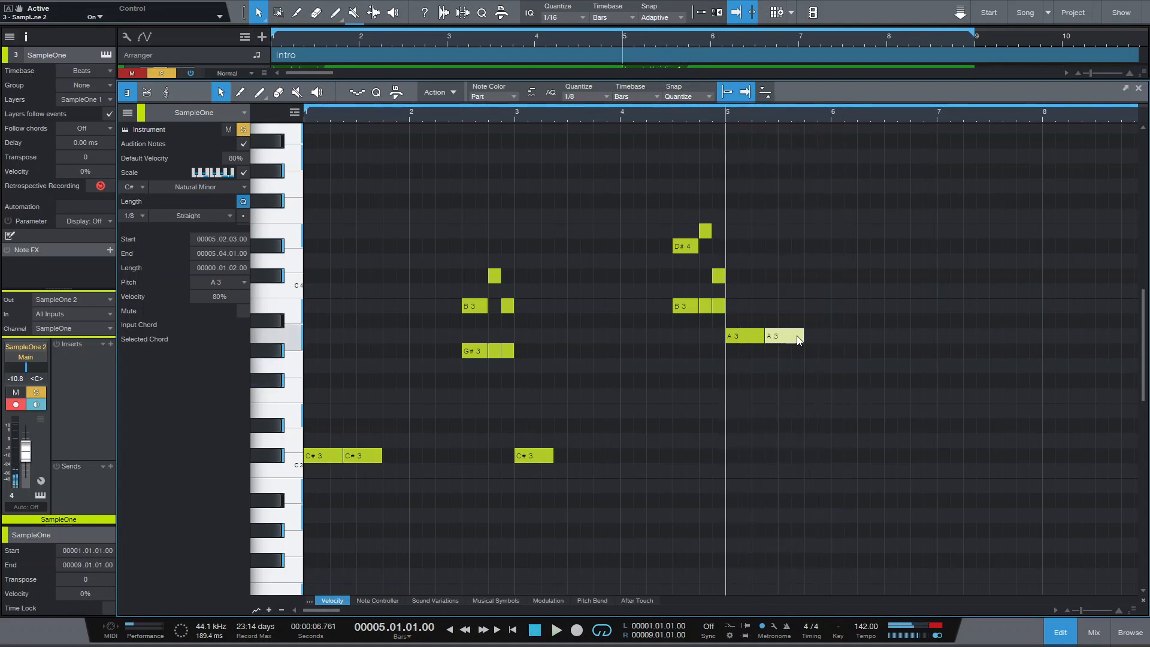
# Shorten the second A 3 note in bar 5 to end at 5.3.3 and play from bar 5
pyautogui.moveTo(806, 337); pyautogui.dragTo(792, 336)
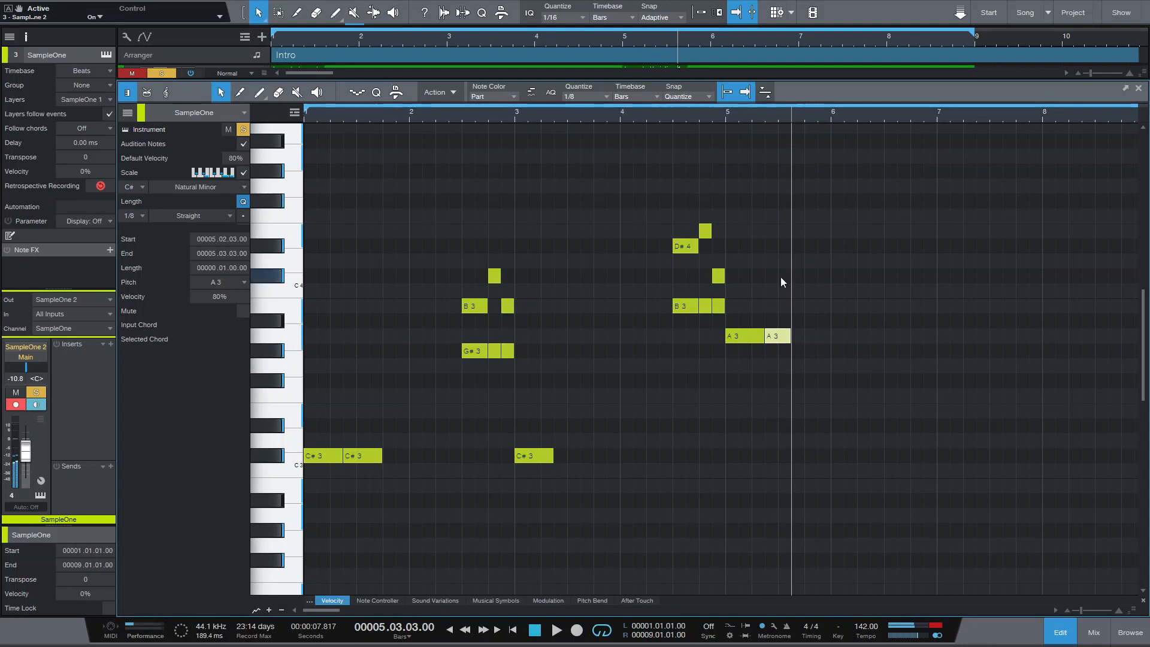
pyautogui.click(724, 121)
pyautogui.press('space')
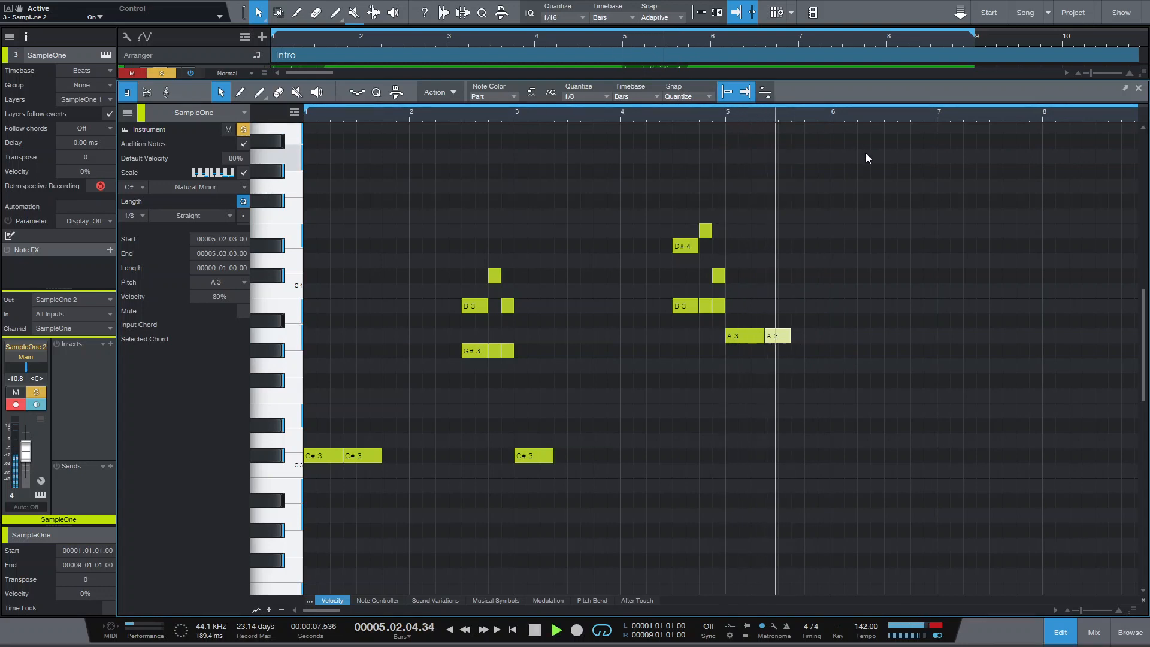
pyautogui.press('space')
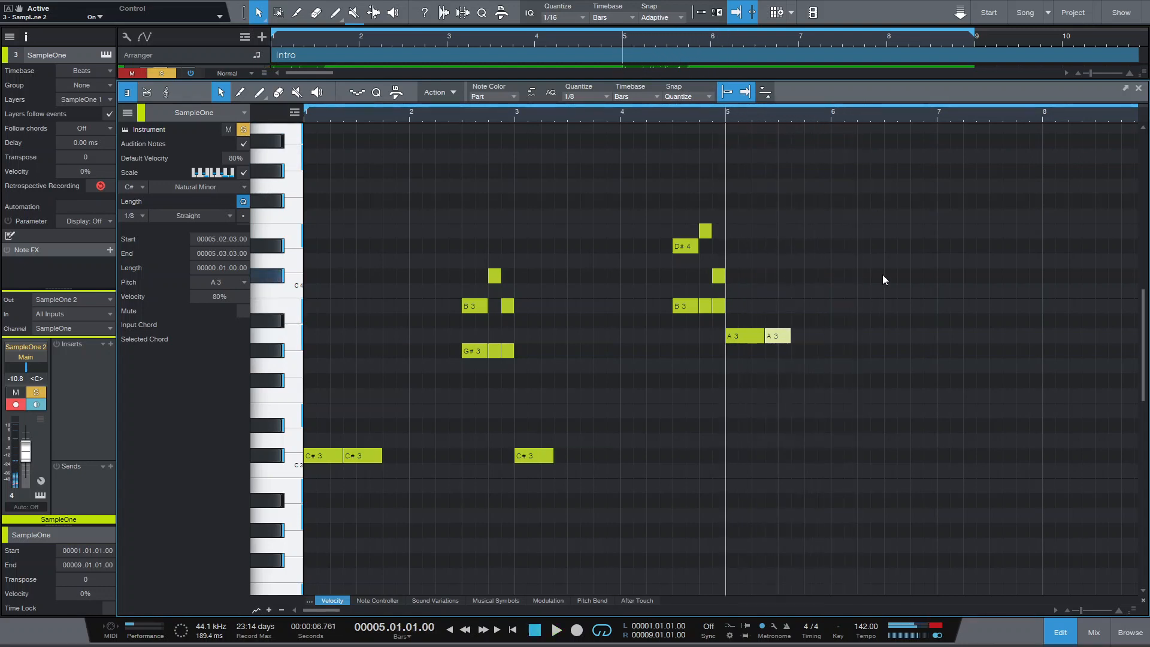
# Draw five consecutive eighth notes from 6.2.3 to 7.1.1: D# 4, B 3, A 3, B 3 and D# 4
pyautogui.click(877, 244)
pyautogui.click(890, 306)
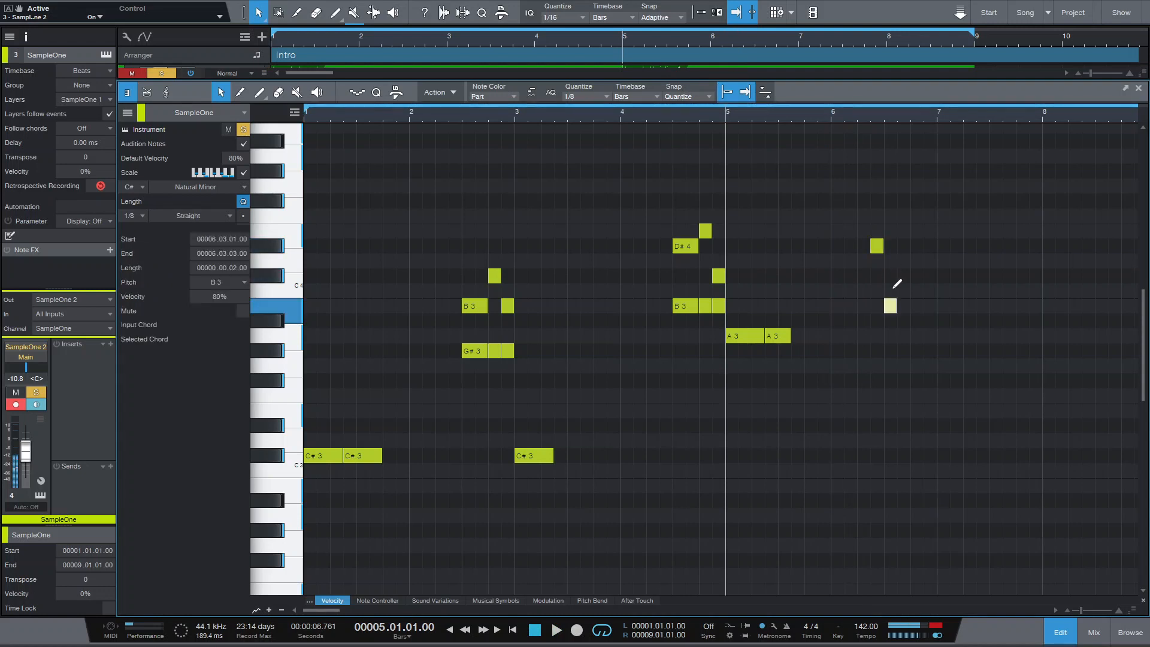
pyautogui.click(904, 336)
pyautogui.click(916, 306)
pyautogui.click(930, 244)
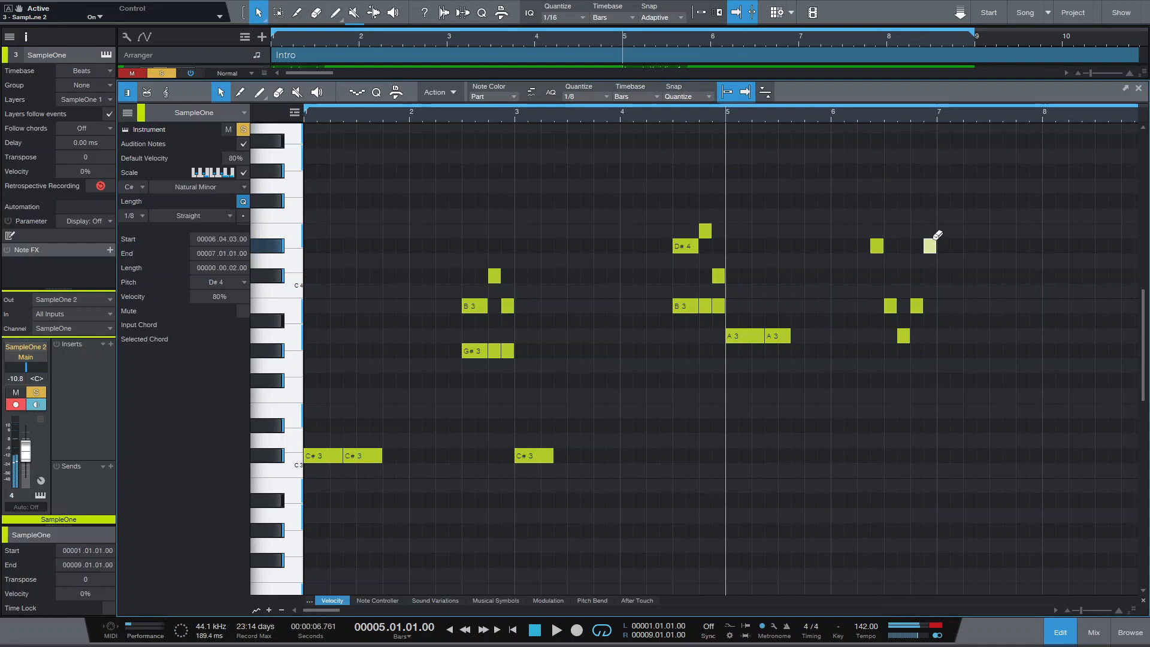
# Draw an F# 3 eighth note at 6.2.3, duplicate it four times up to 7.1.1, and play from 6.2.1
pyautogui.click(877, 379)
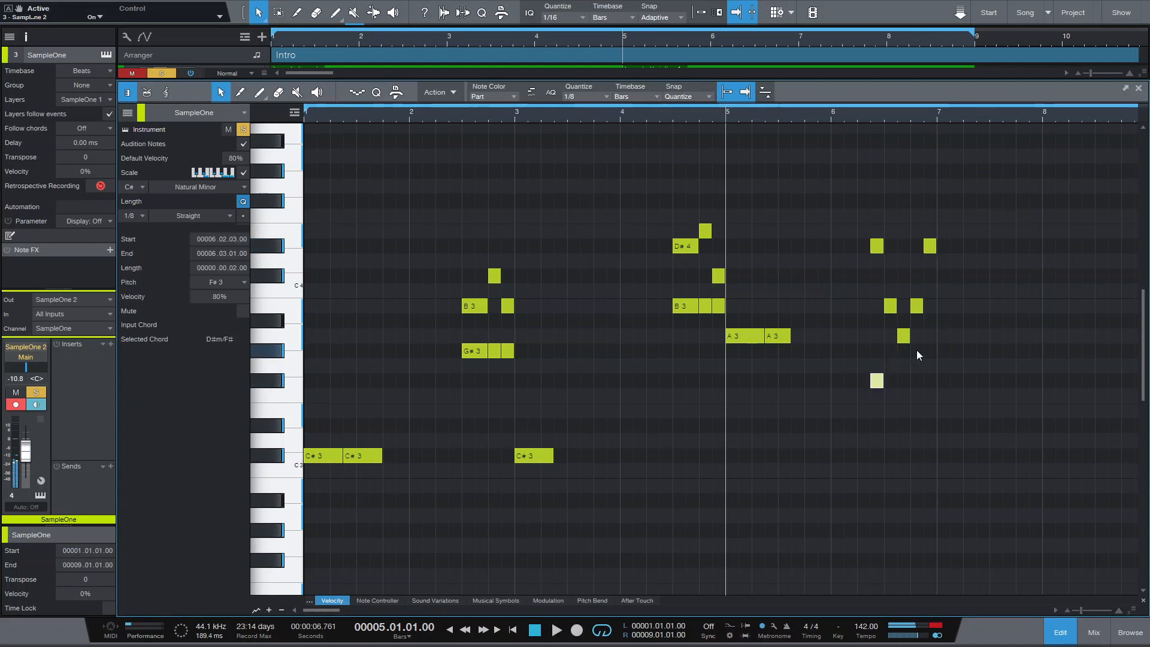
pyautogui.press('d')
pyautogui.press('d')
pyautogui.press('d')
pyautogui.press('d')
pyautogui.click(866, 113)
pyautogui.click(860, 116)
pyautogui.press('space')
pyautogui.press('space')
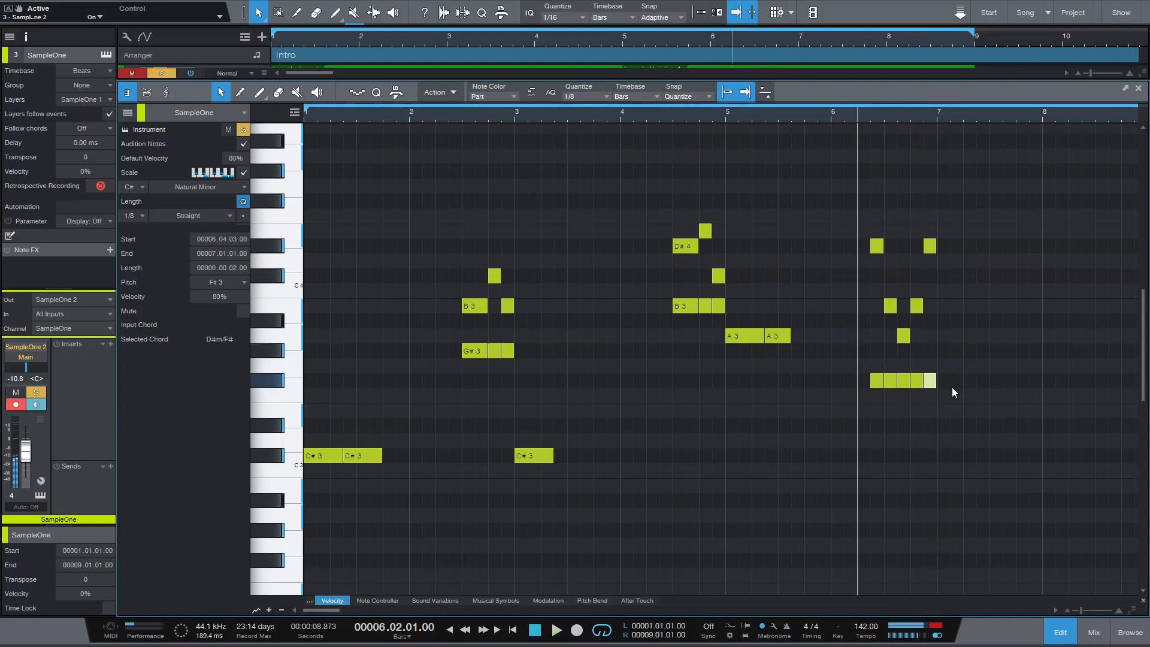
# Draw an A 3 note from 7.1.1 to 7.3.1 and play the part from 6.2.1
pyautogui.moveTo(940, 335); pyautogui.dragTo(989, 328)
pyautogui.press('space')
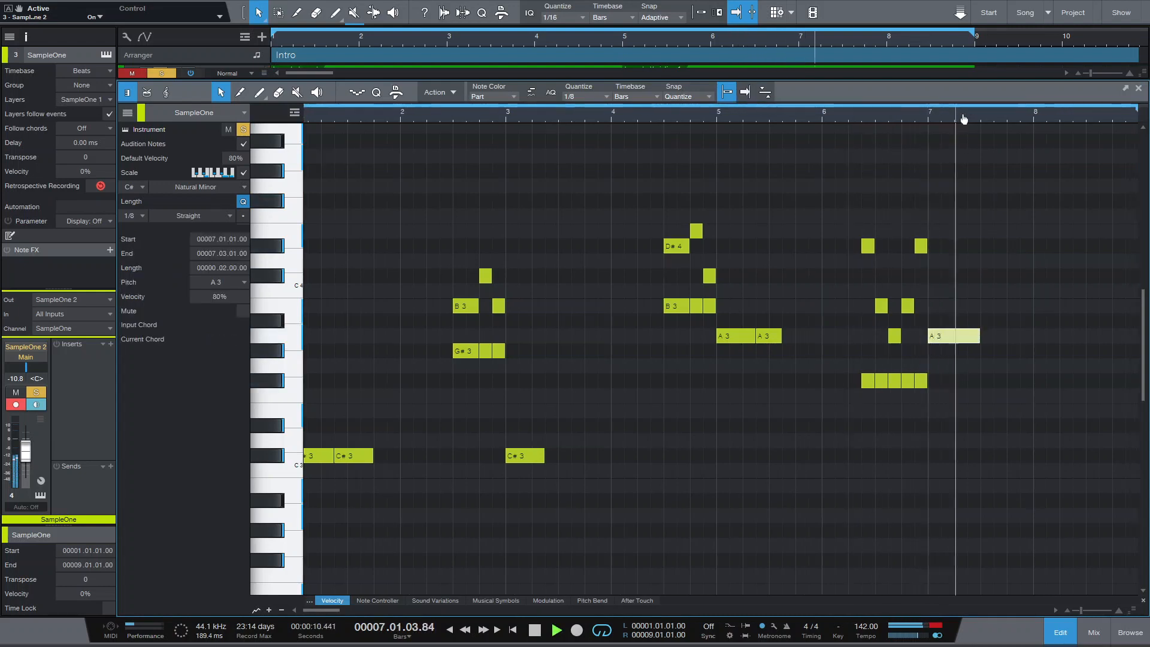
pyautogui.scroll(3, 853, 120)
pyautogui.press('space')
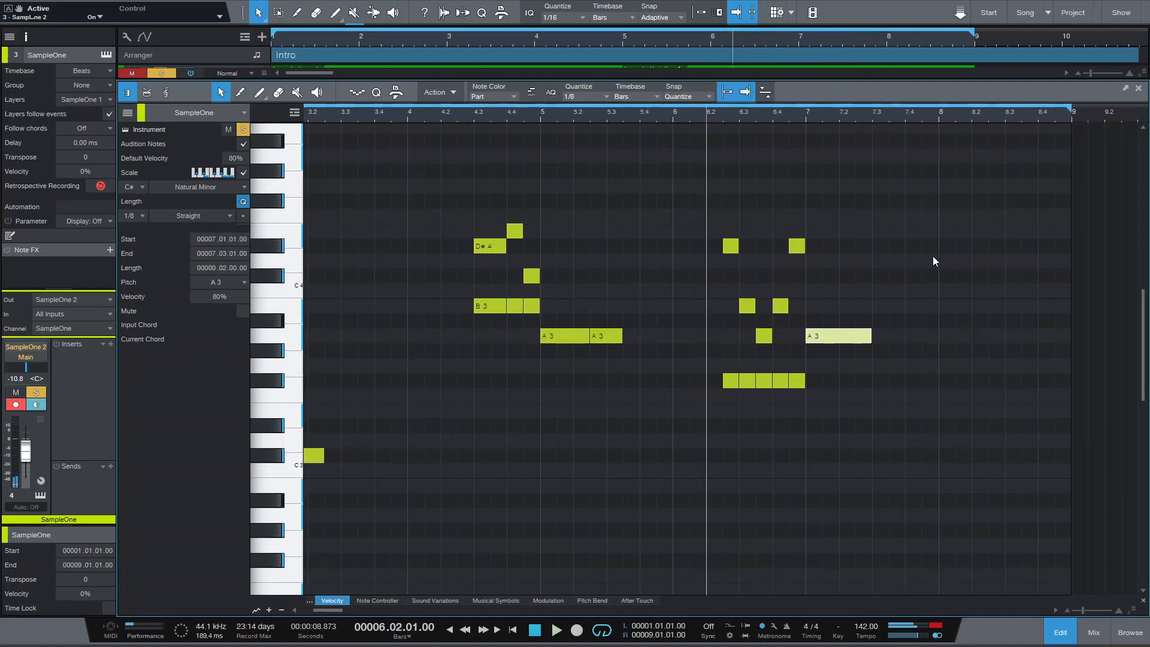
# Draw the closing melody from 7.4.1 to 8.4.3 with the notes C# 4, D# 4, E 4, C# 4, A 3 and B 3
pyautogui.moveTo(913, 275); pyautogui.dragTo(958, 253)
pyautogui.click(948, 241)
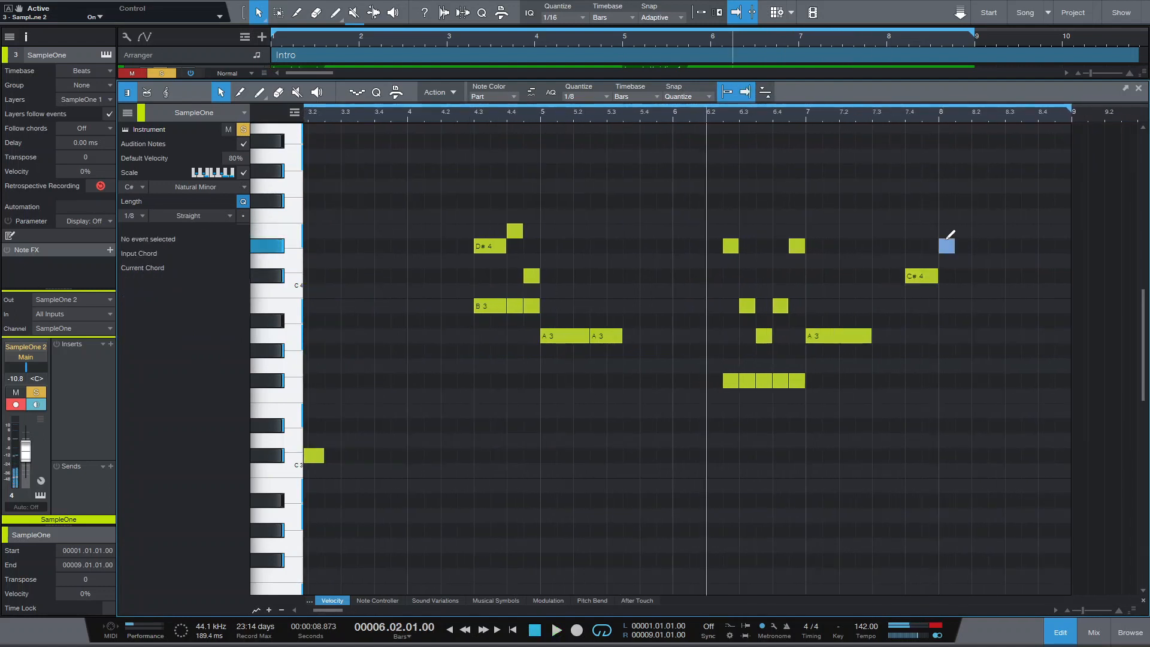
pyautogui.click(977, 231)
pyautogui.click(994, 276)
pyautogui.moveTo(1010, 336); pyautogui.dragTo(1041, 292)
pyautogui.click(1043, 306)
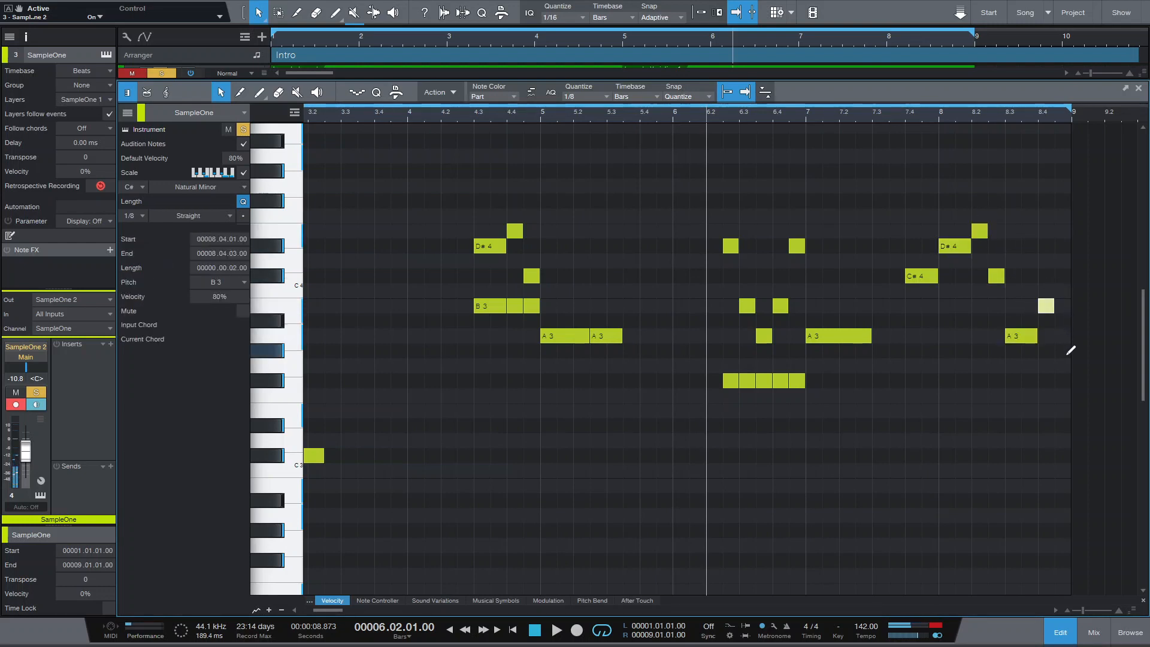
# Add a G# 3 note at 8.4.3 and a row of F# 3 notes under the melody from 7.4.1 to 9.1.1
pyautogui.click(1062, 380)
pyautogui.click(1068, 351)
pyautogui.click(1063, 379)
pyautogui.moveTo(908, 381); pyautogui.dragTo(1033, 380)
pyautogui.click(996, 381)
pyautogui.click(1045, 380)
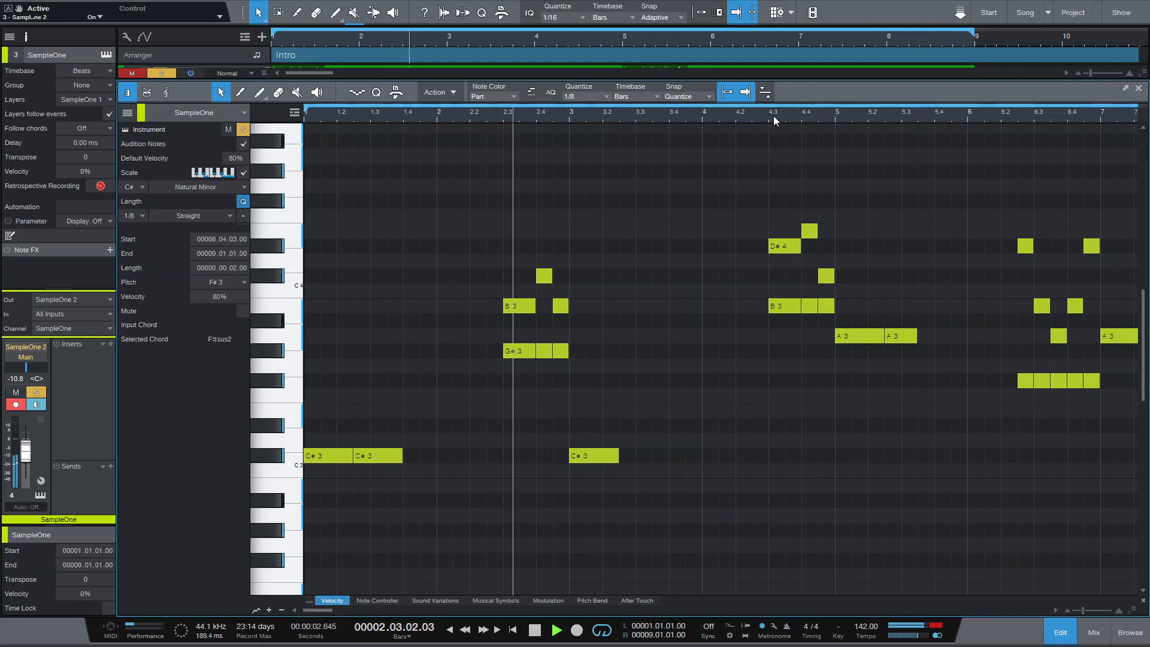
# Play the whole bassline from bar 1, enlarge the note editor and return the playhead to the start
pyautogui.moveTo(776, 116); pyautogui.dragTo(721, 108)
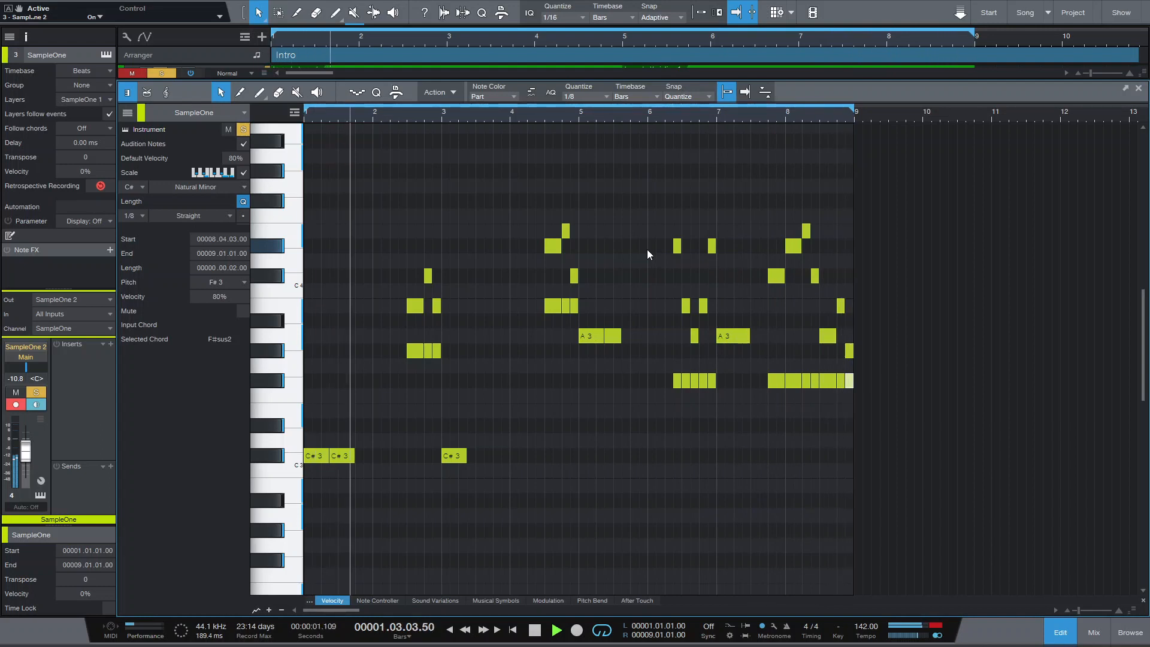
pyautogui.press('space')
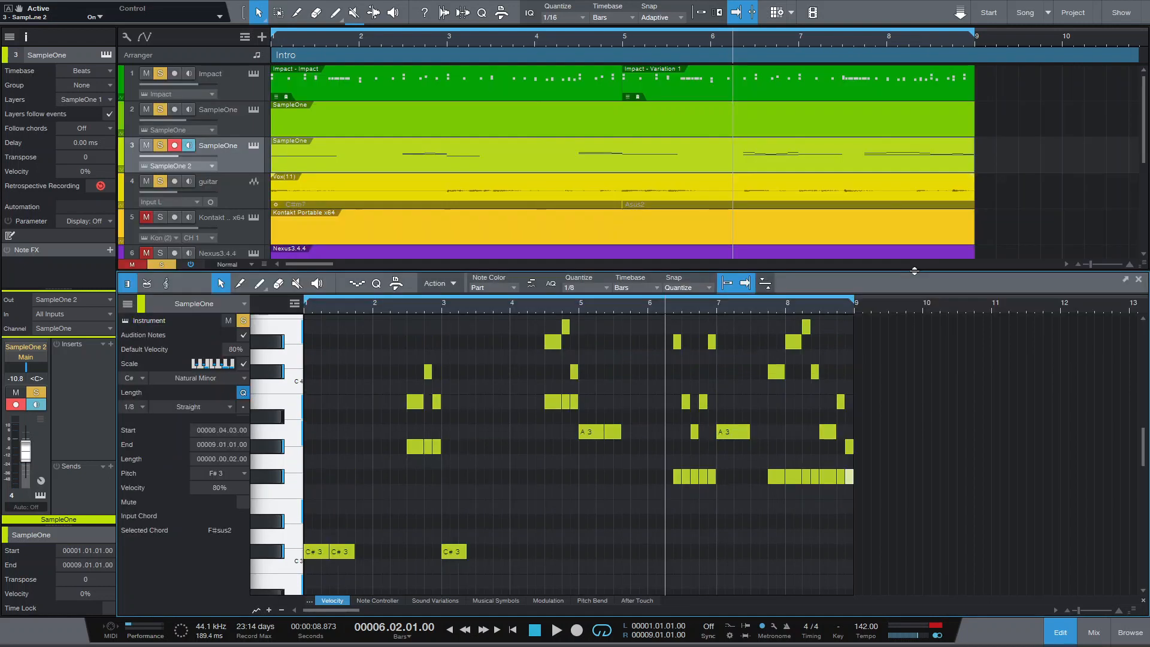
pyautogui.moveTo(913, 270); pyautogui.dragTo(1022, 43)
pyautogui.click(536, 629)
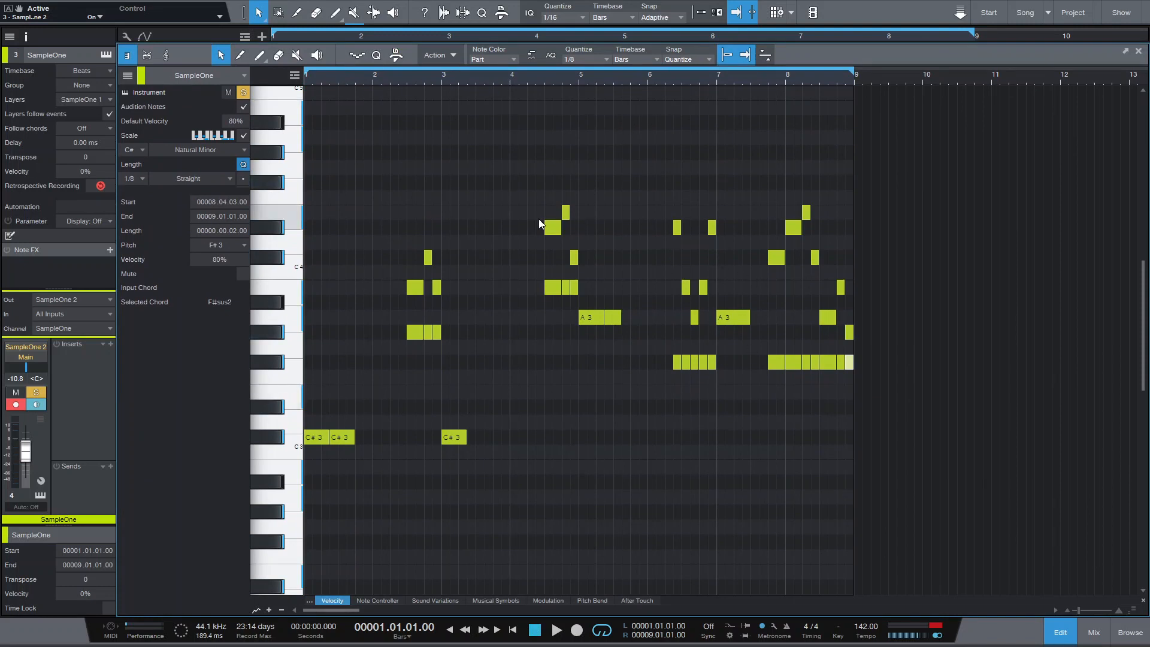
# Examine the bassline's note groups in bars 2, 4, 5 and 6 and how they lead into the following bars
pyautogui.moveTo(352, 77); pyautogui.dragTo(454, 99)
pyautogui.press('w')
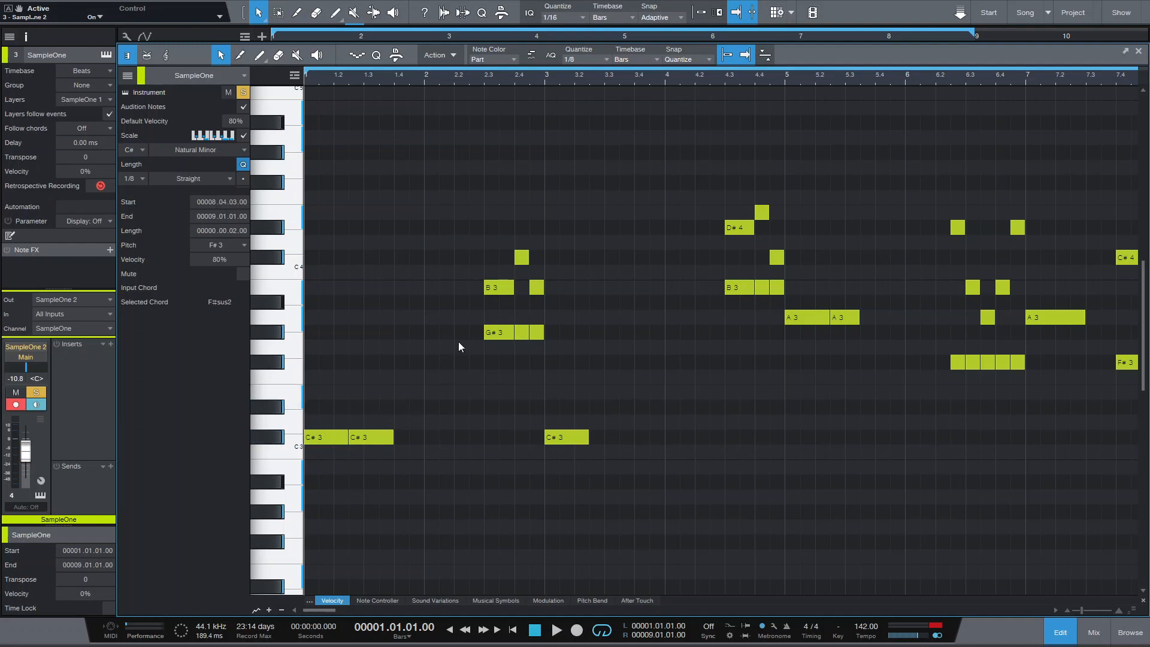
pyautogui.moveTo(438, 219); pyautogui.dragTo(561, 355)
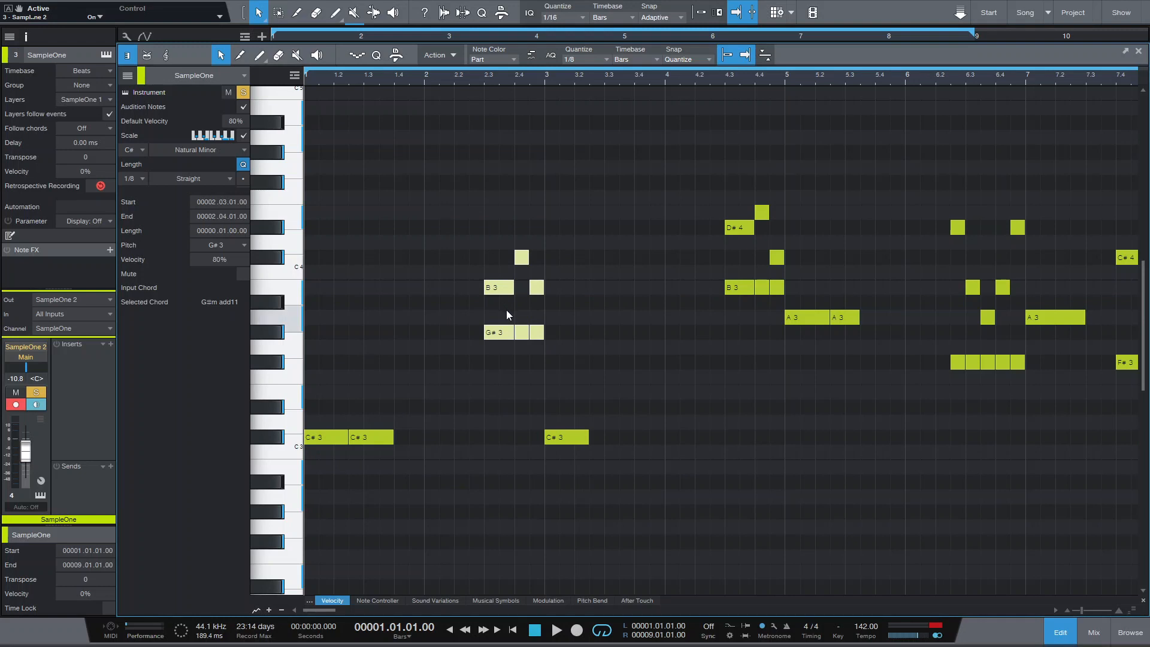
pyautogui.click(543, 78)
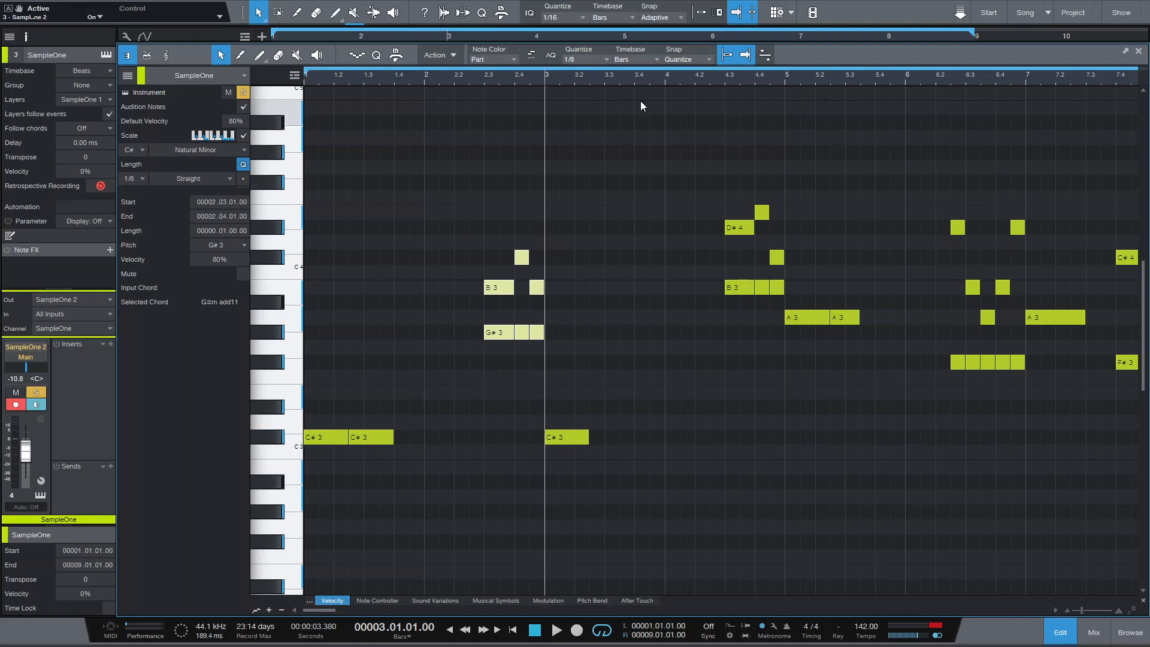
pyautogui.moveTo(731, 78)
pyautogui.mouseDown()
pyautogui.moveTo(770, 205)
pyautogui.moveTo(753, 95)
pyautogui.moveTo(733, 90)
pyautogui.mouseUp()
pyautogui.moveTo(724, 130); pyautogui.dragTo(817, 300)
pyautogui.moveTo(803, 76); pyautogui.dragTo(736, 67)
pyautogui.moveTo(628, 271); pyautogui.dragTo(655, 376)
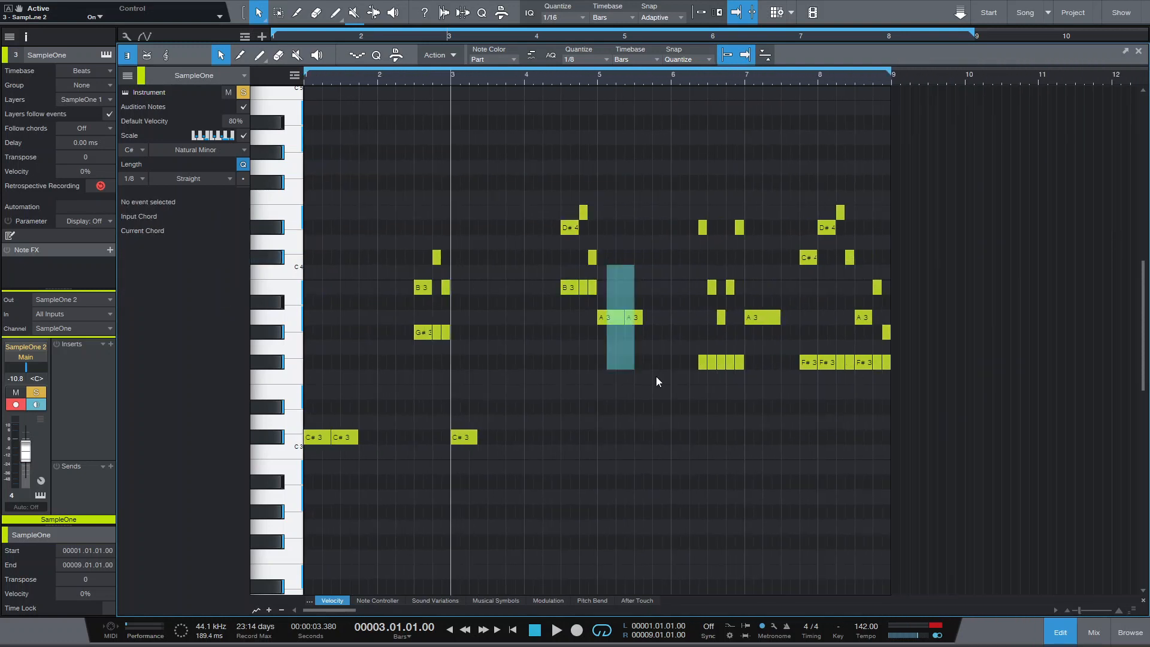
pyautogui.moveTo(661, 113); pyautogui.dragTo(743, 379)
pyautogui.click(702, 127)
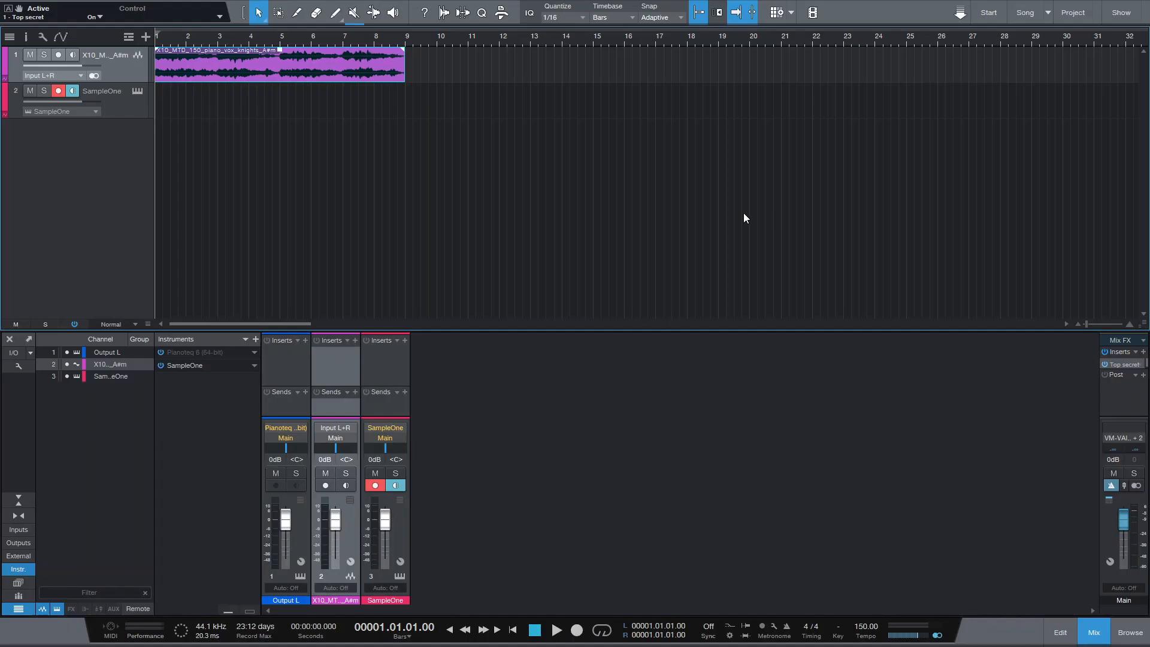
# Detect the chords of the piano vox audio clip on track 1
pyautogui.rightClick(233, 74)
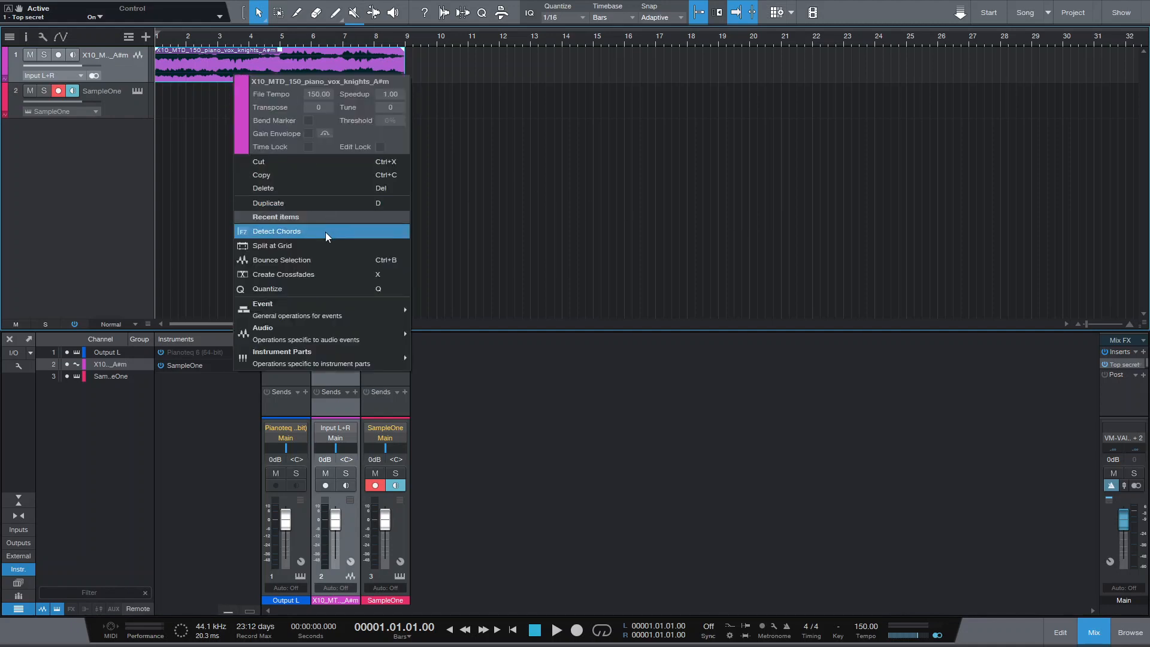
pyautogui.click(278, 232)
pyautogui.moveTo(172, 40); pyautogui.dragTo(275, 48)
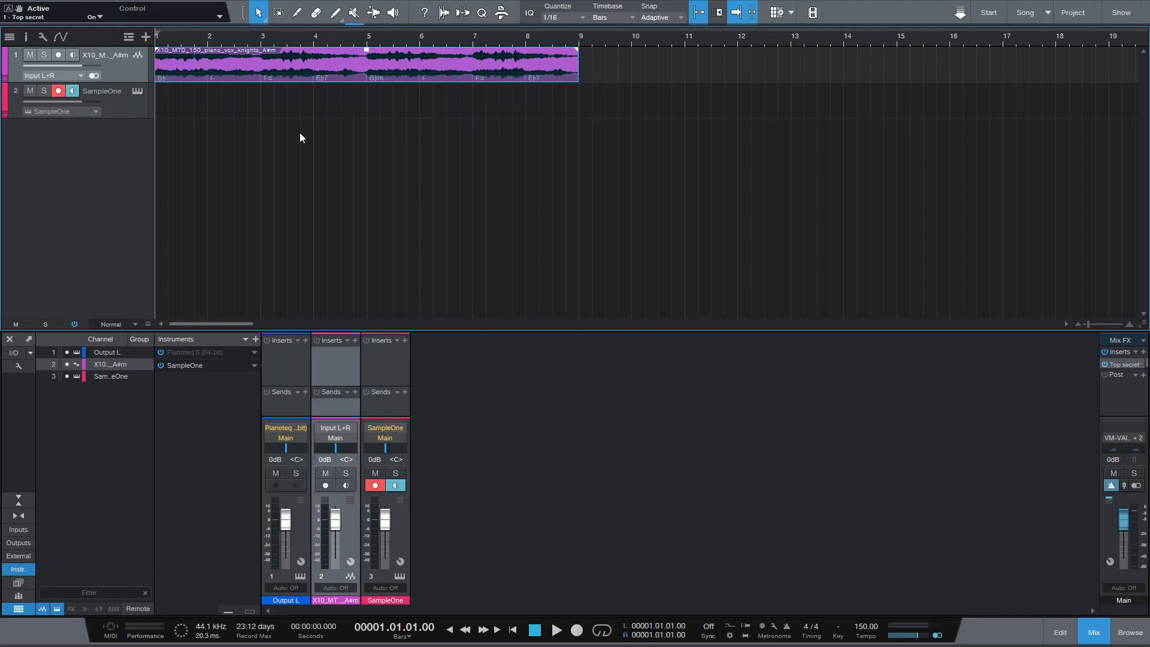
# Create an instrument part on the SampleOne track spanning bar 1 to bar 9 and open it for note editing
pyautogui.doubleClick(177, 111)
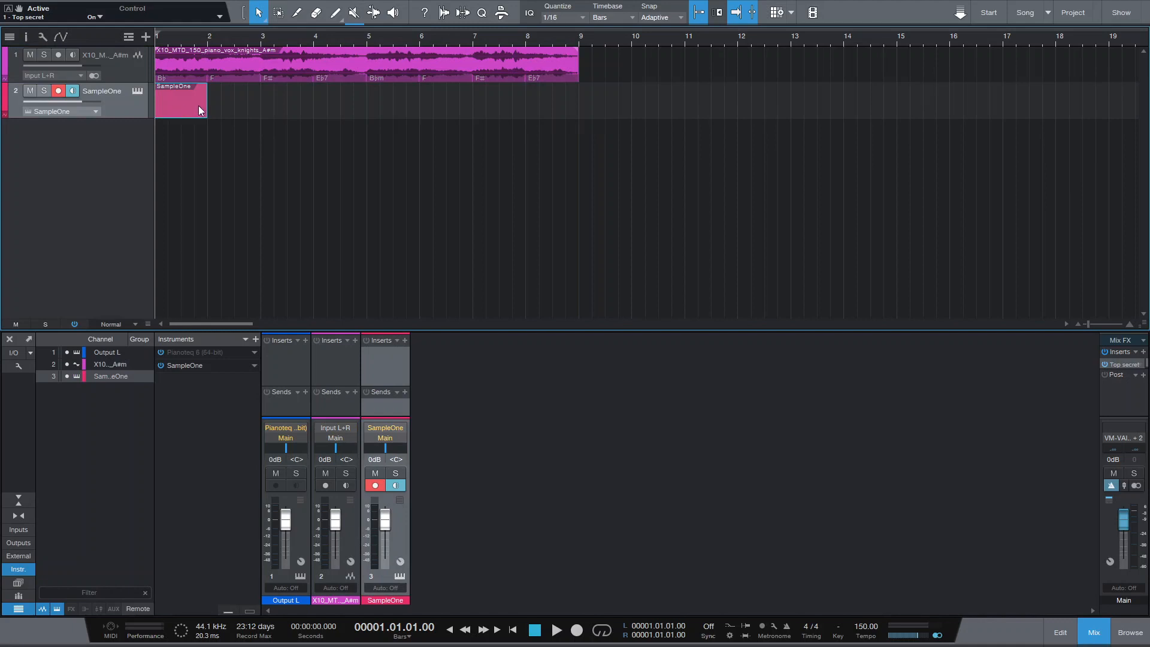
pyautogui.moveTo(211, 106); pyautogui.dragTo(579, 106)
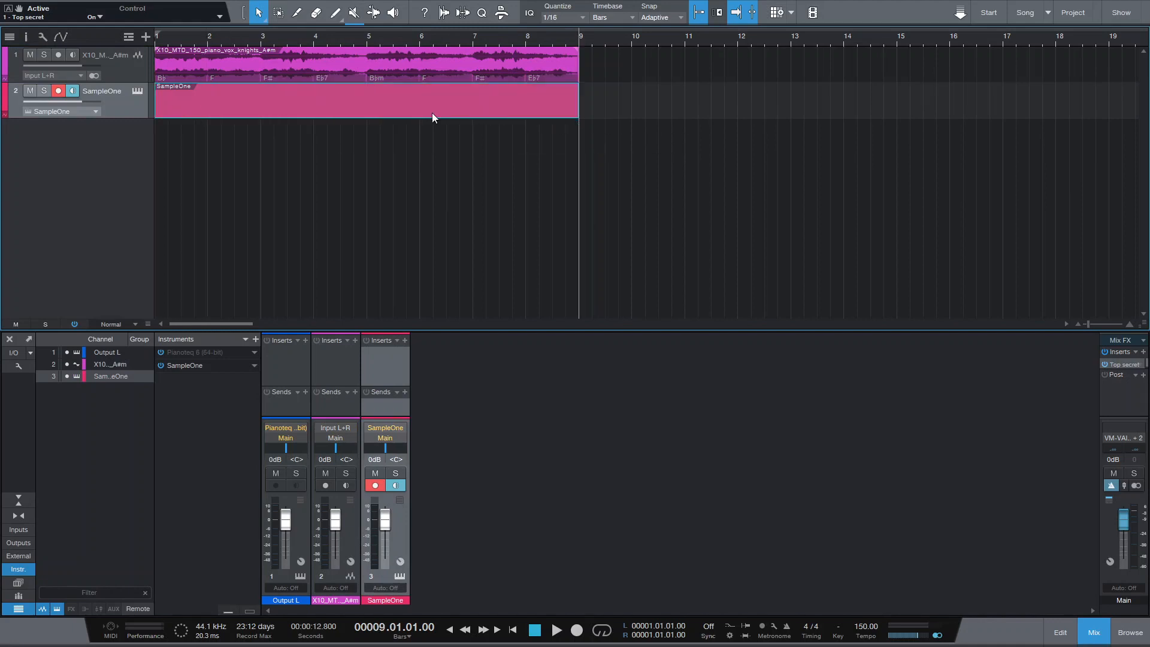
pyautogui.doubleClick(182, 101)
# Draw a sixteenth A# 3 note at 1.1.1 and play it with the sample from the start
pyautogui.scroll(4, 258, 489)
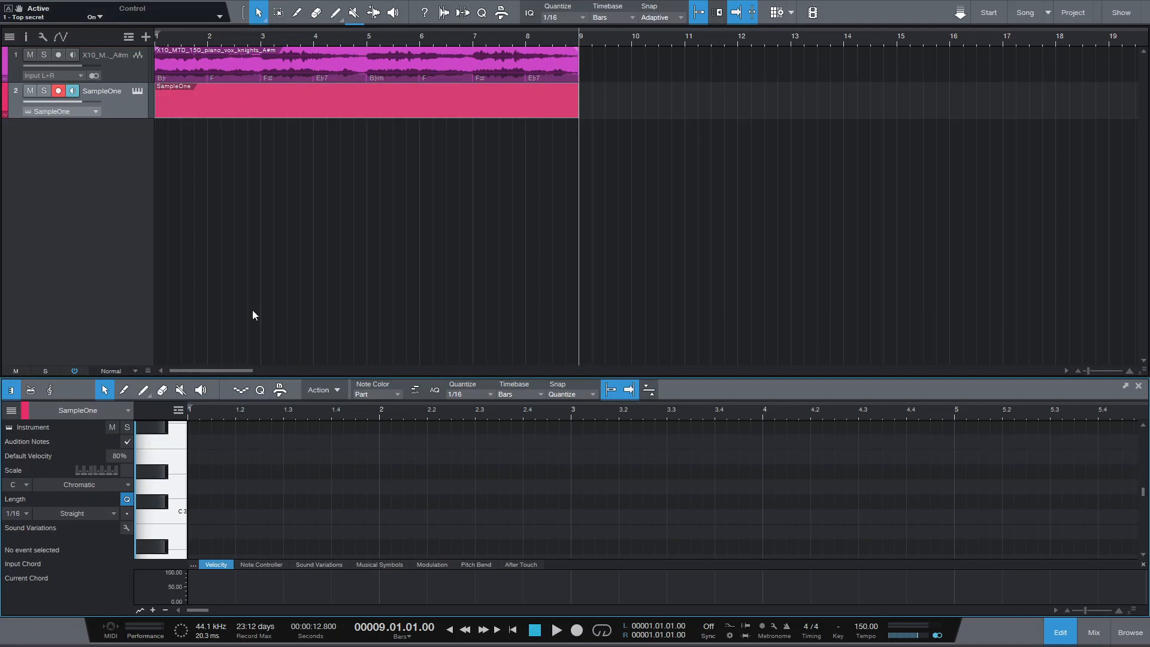
pyautogui.scroll(3, 217, 496)
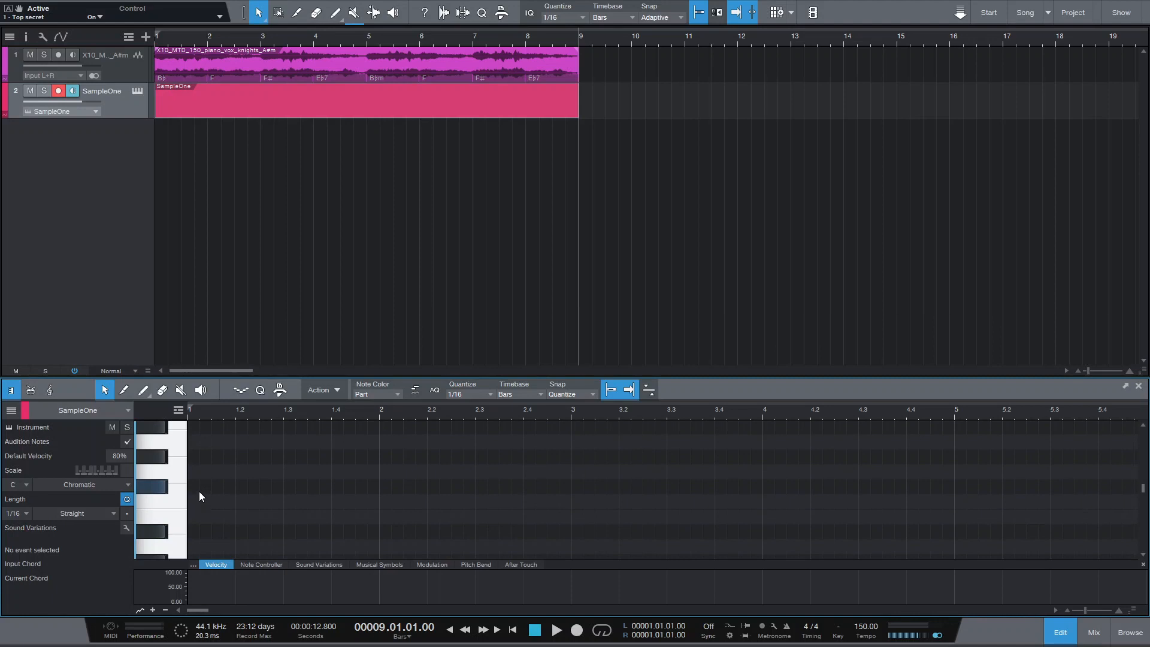
pyautogui.scroll(1, 199, 491)
pyautogui.press('Home')
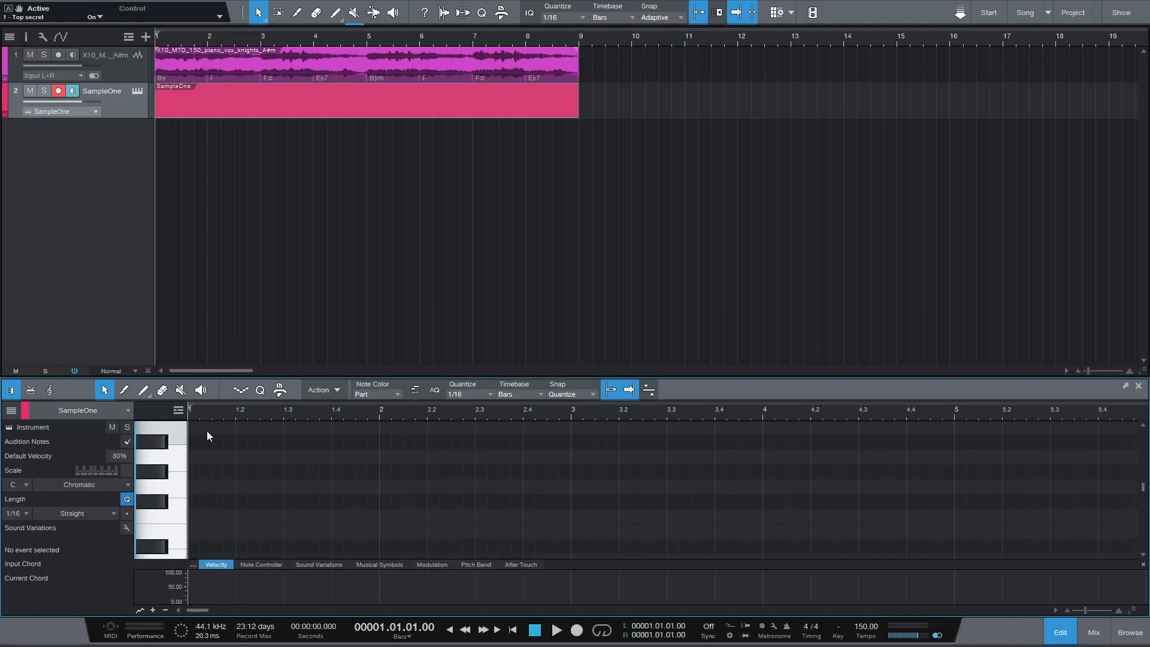
pyautogui.scroll(1, 206, 429)
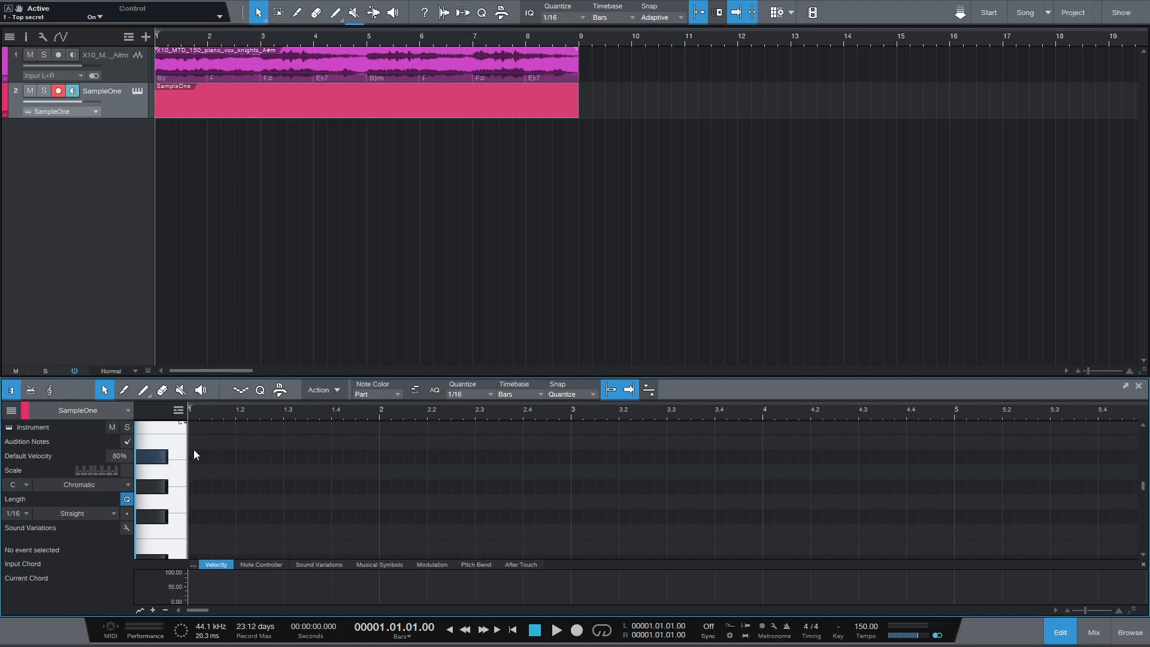
pyautogui.doubleClick(193, 455)
pyautogui.press('space')
pyautogui.press('space')
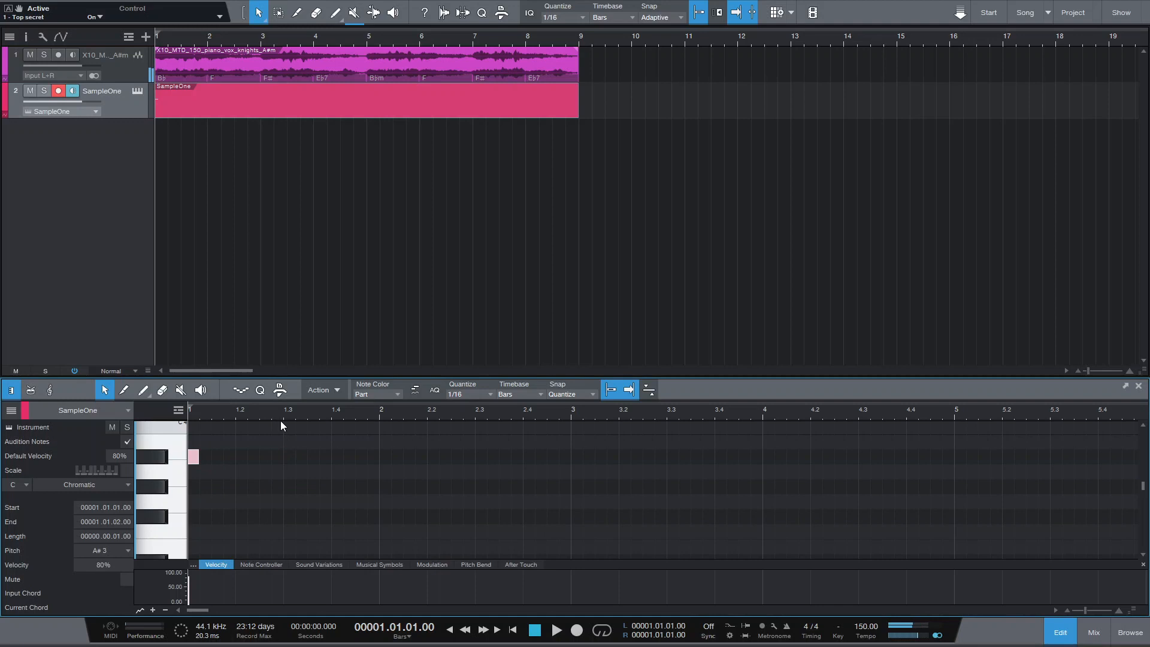
# Lower the piano vox track's volume to -6.5 dB during playback, reopen the SampleOne part and stop
pyautogui.press('F3')
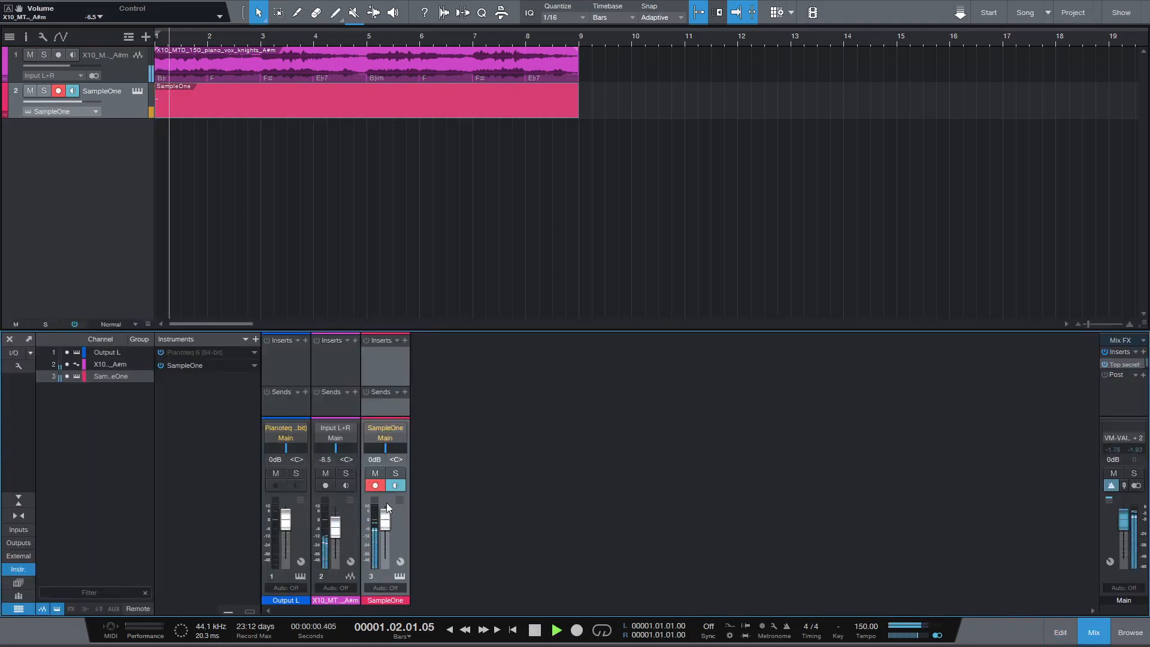
pyautogui.doubleClick(194, 113)
pyautogui.moveTo(278, 412); pyautogui.dragTo(294, 427)
pyautogui.press('space')
# Draw a second A# 3 note at 1.3.1, move it to 1.2.3 and play the pattern
pyautogui.click(344, 467)
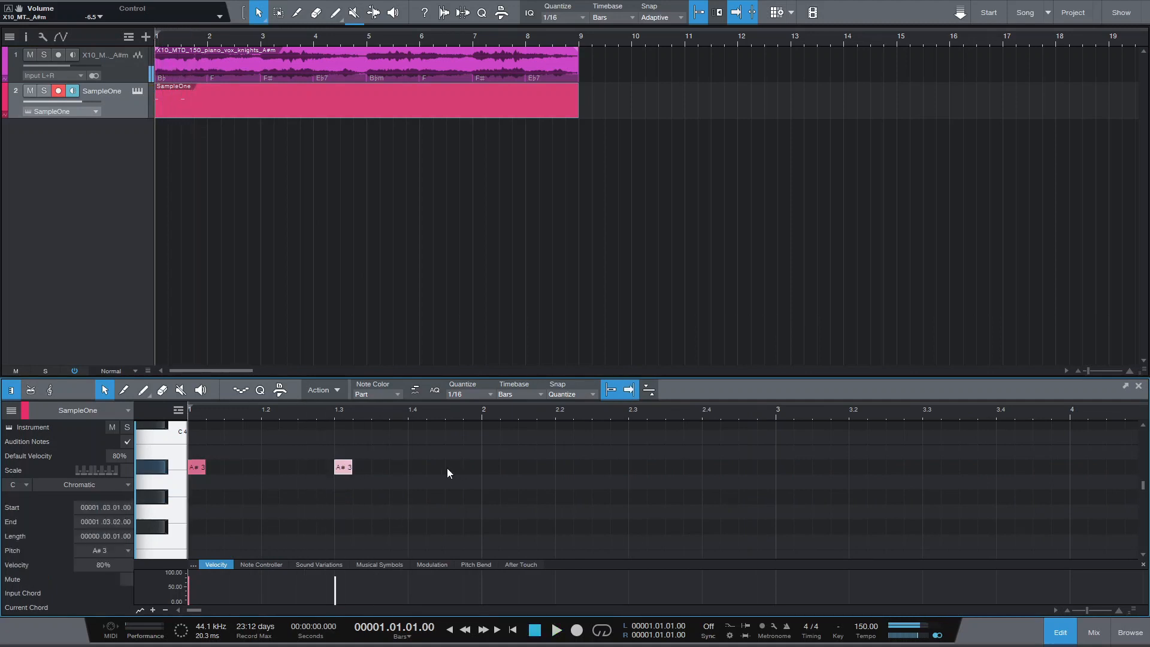
pyautogui.press('space')
pyautogui.click(344, 470)
pyautogui.moveTo(345, 471); pyautogui.dragTo(308, 471)
pyautogui.click(533, 634)
pyautogui.press('space')
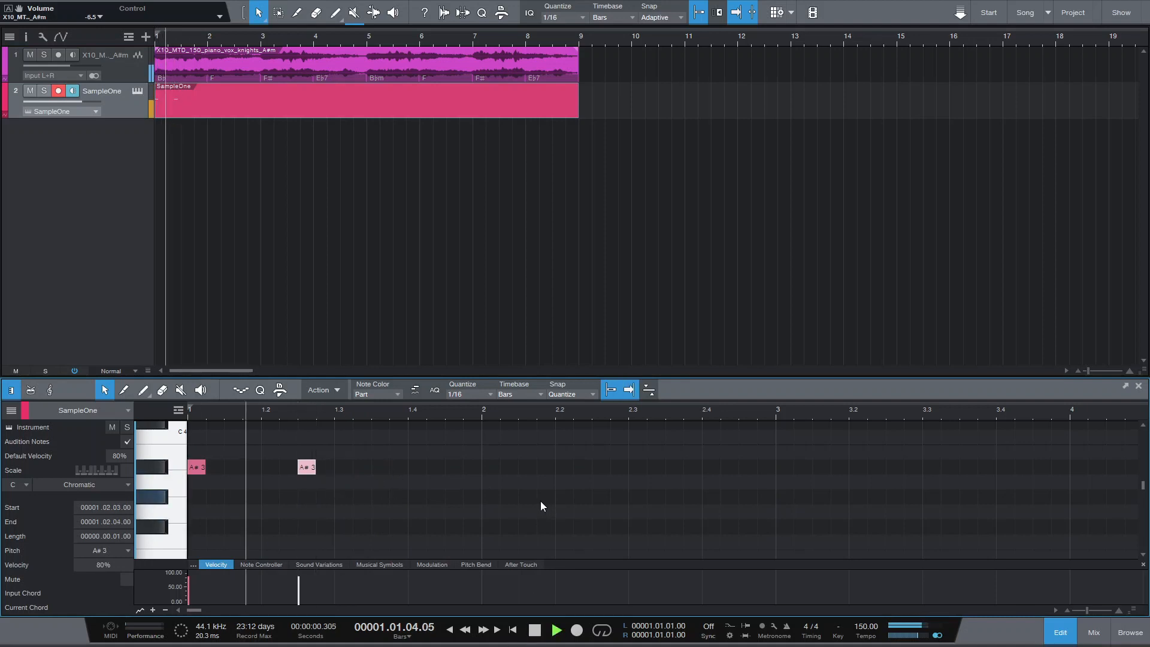
pyautogui.press('space')
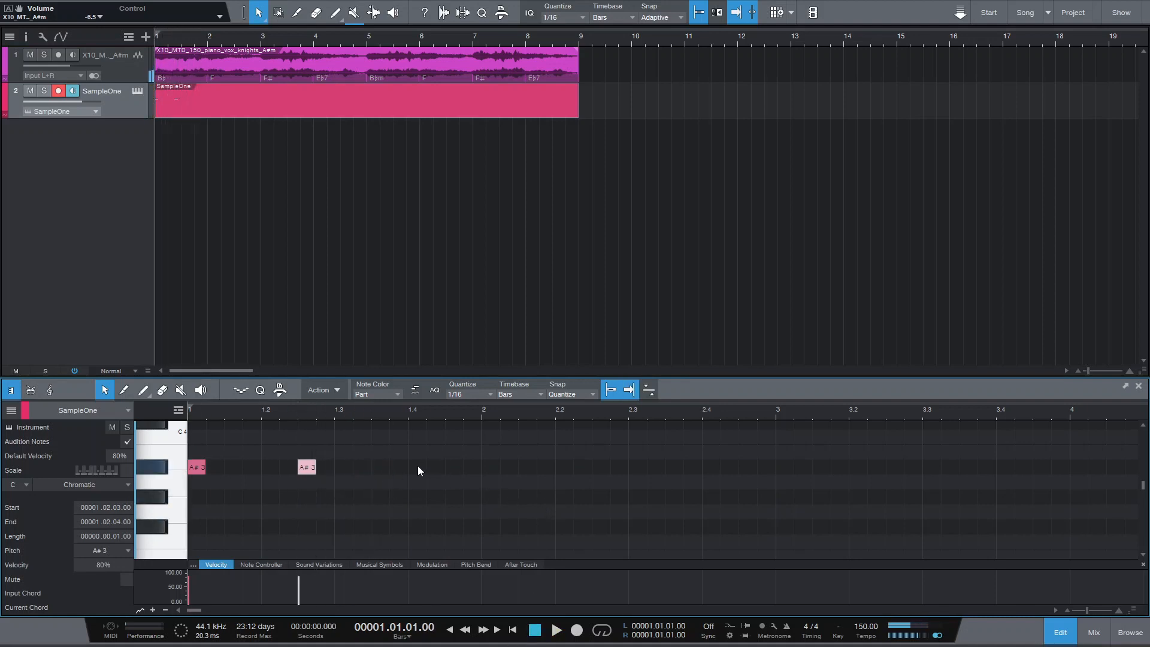
# Draw sixteenth A# 3 notes at 1.4.1, 2.2.1 and 2.3.3, playing the pattern to check the rhythm
pyautogui.doubleClick(418, 468)
pyautogui.press('space')
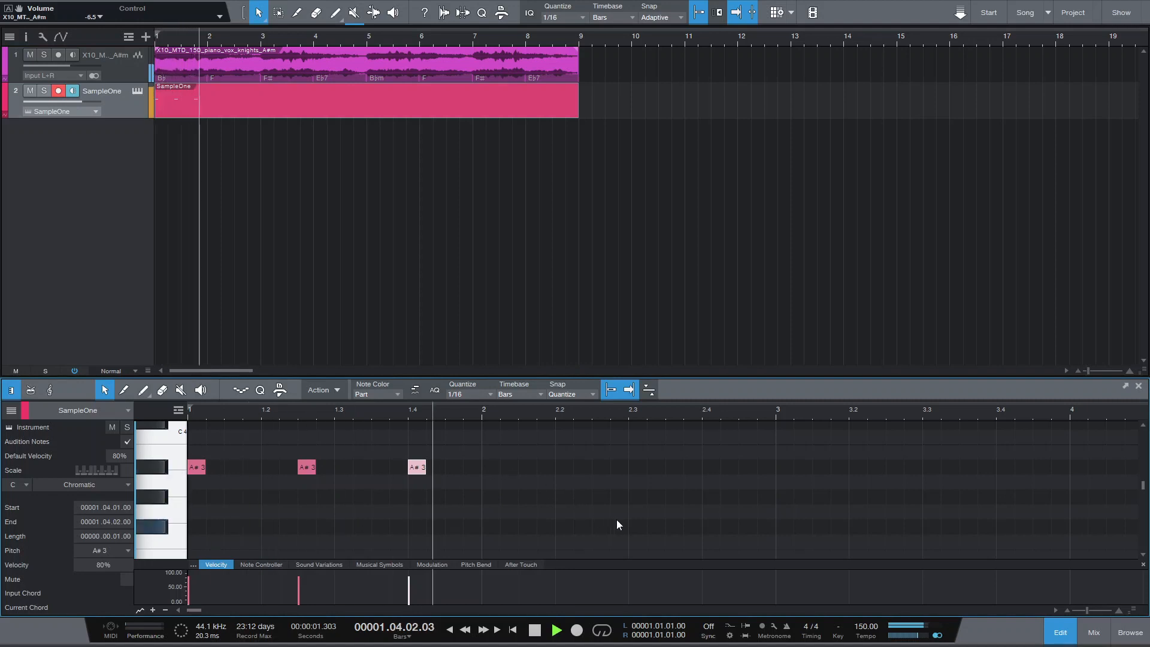
pyautogui.press('space')
pyautogui.doubleClick(571, 467)
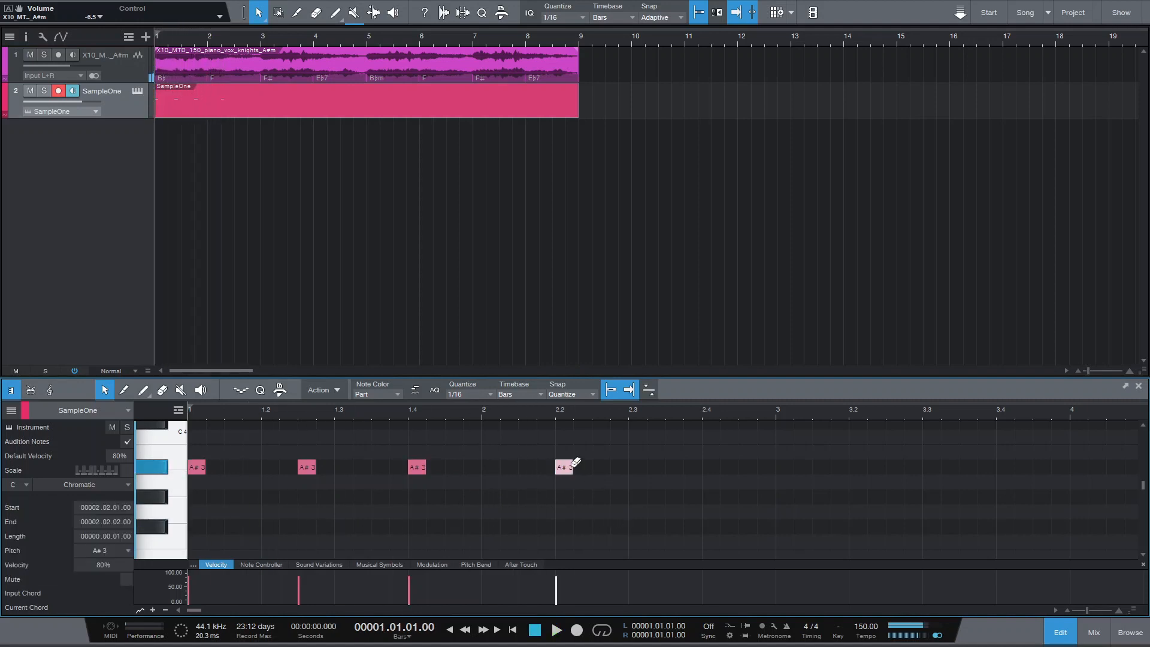
pyautogui.click(666, 468)
pyautogui.press('space')
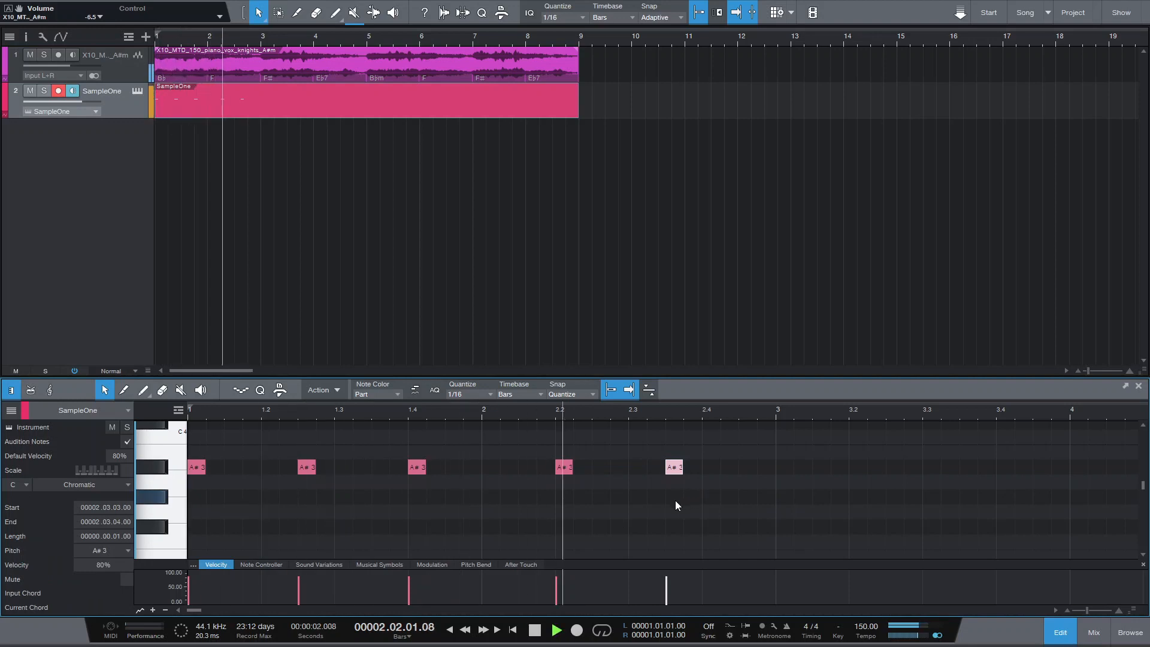
pyautogui.press('space')
# Select all notes of the two-bar pattern, duplicate them three times to fill bars 3 to 8, and return to the start
pyautogui.hotkey('ctrl', 'a')
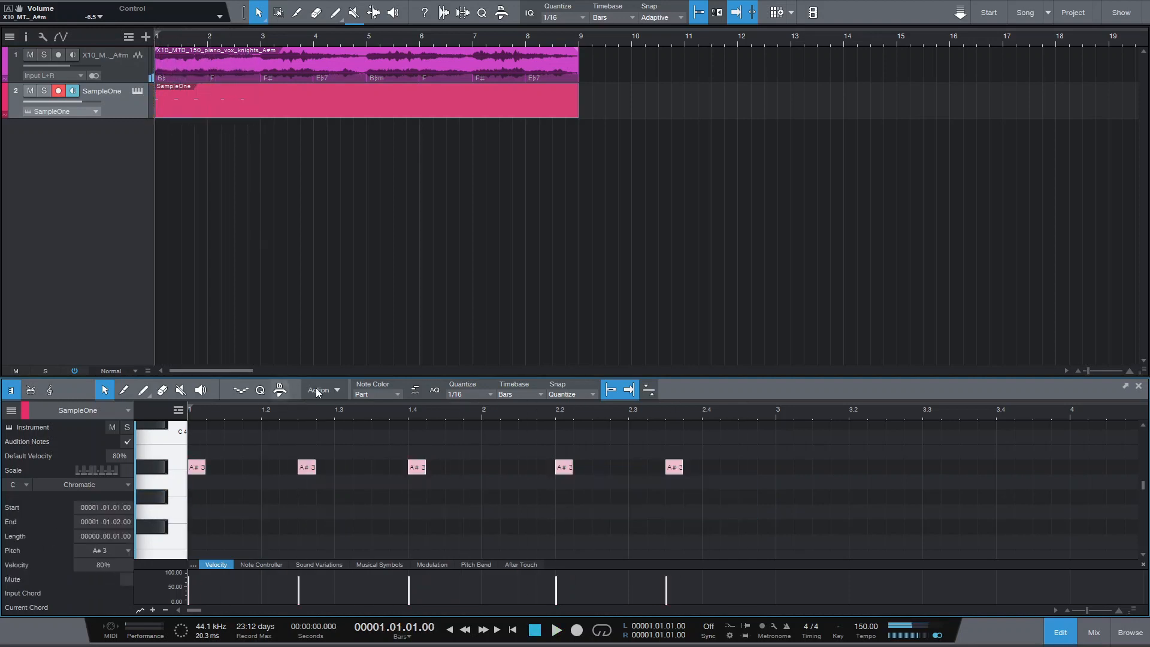
pyautogui.press('w')
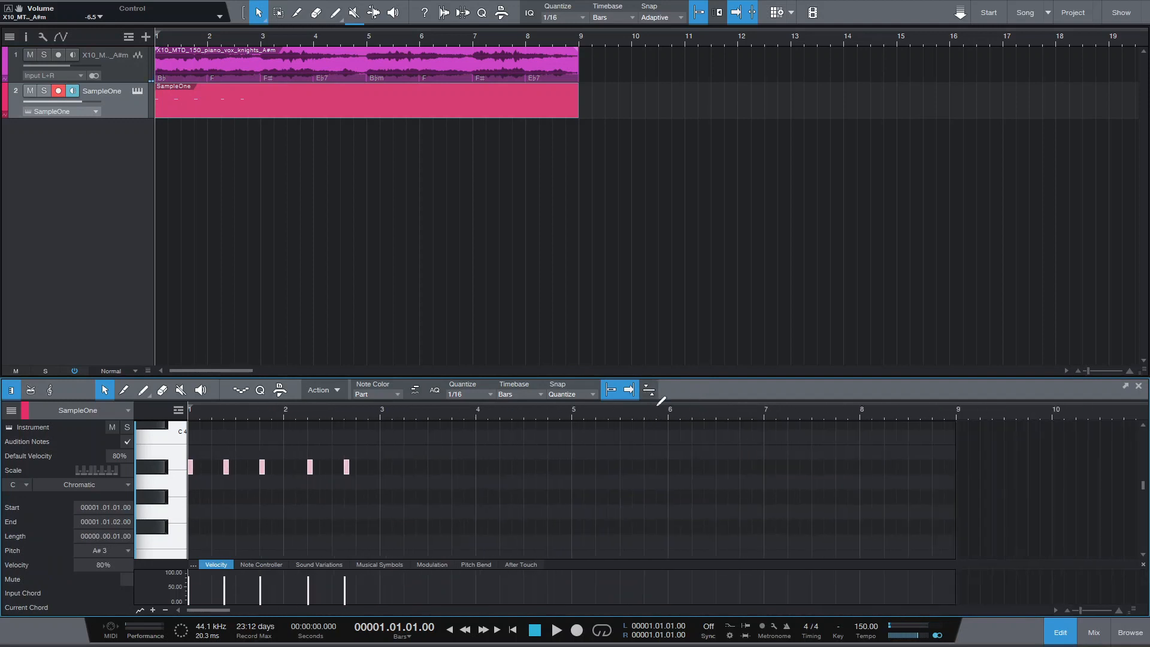
pyautogui.hotkey('ctrl', 'd')
pyautogui.hotkey('ctrl', 'd')
pyautogui.hotkey('ctrl', 'd')
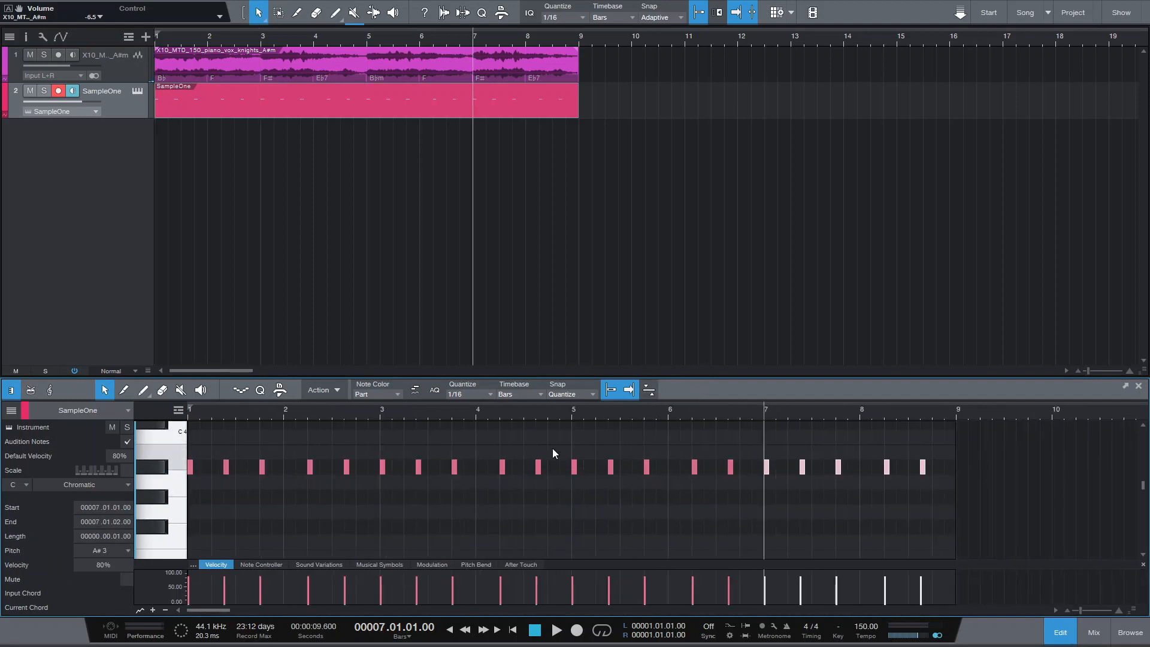
pyautogui.click(535, 629)
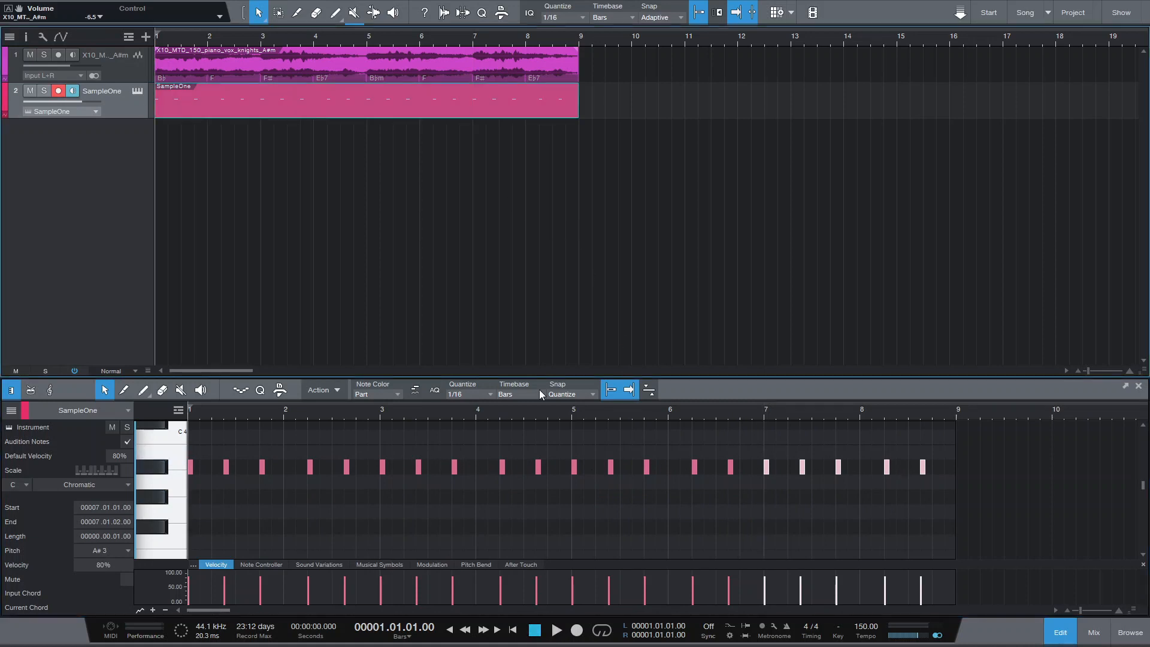
# Show the Chord track and place the piano audio's detected chords on it, then reopen the SampleOne part
pyautogui.click(128, 37)
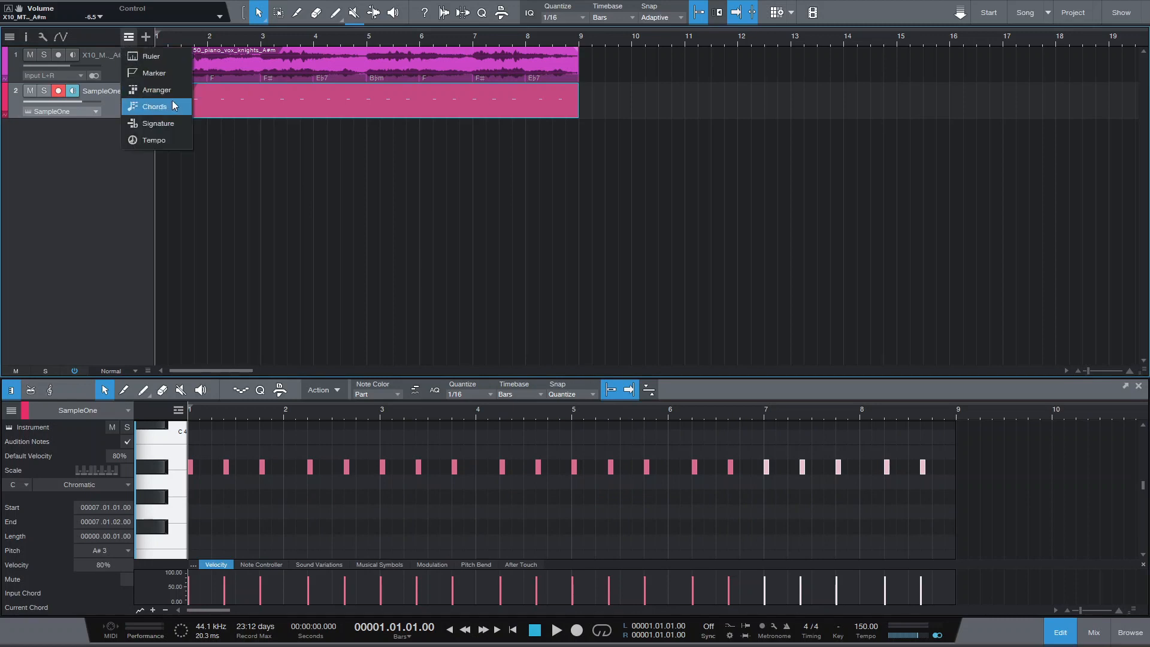
pyautogui.click(156, 107)
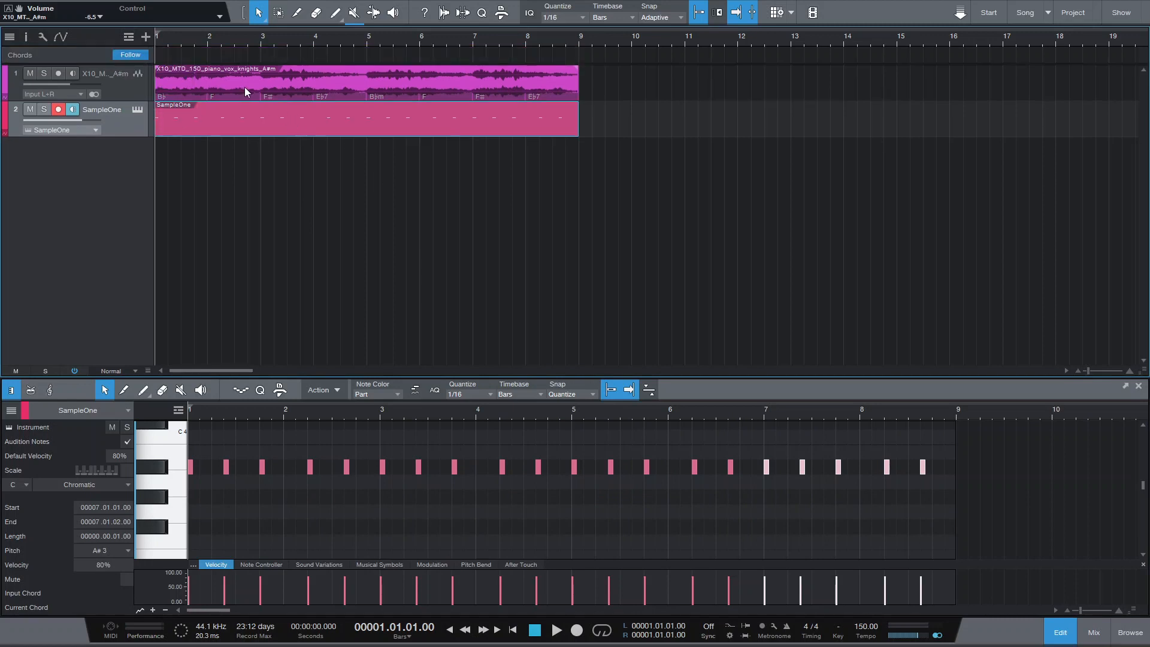
pyautogui.moveTo(239, 83); pyautogui.dragTo(231, 53)
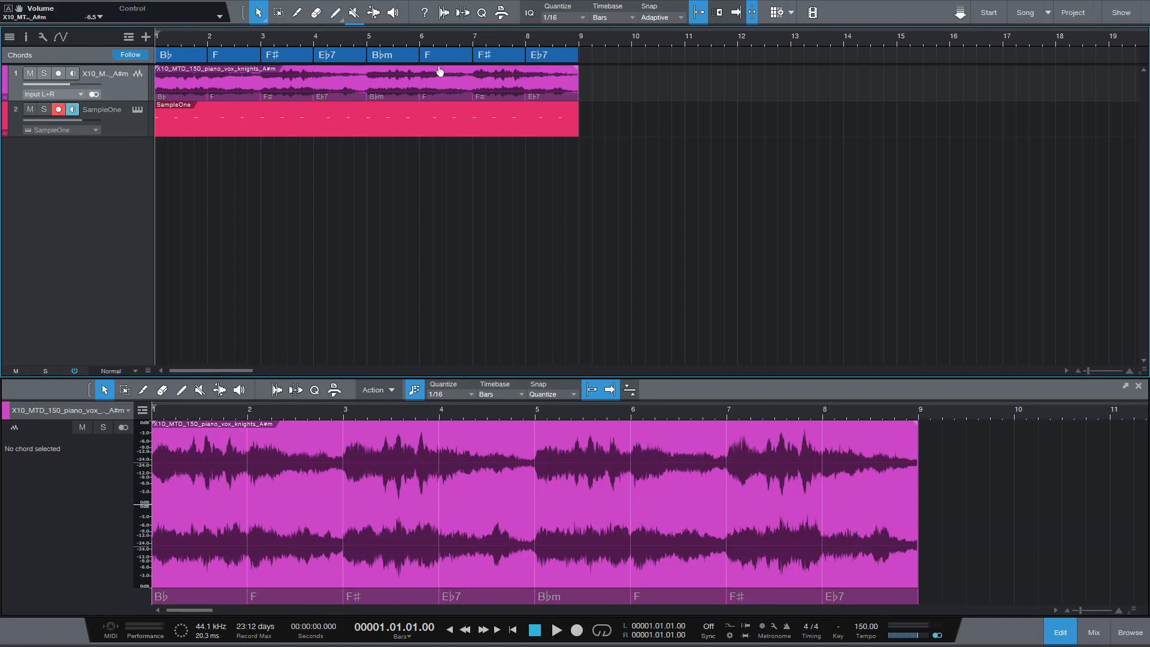
pyautogui.click(227, 123)
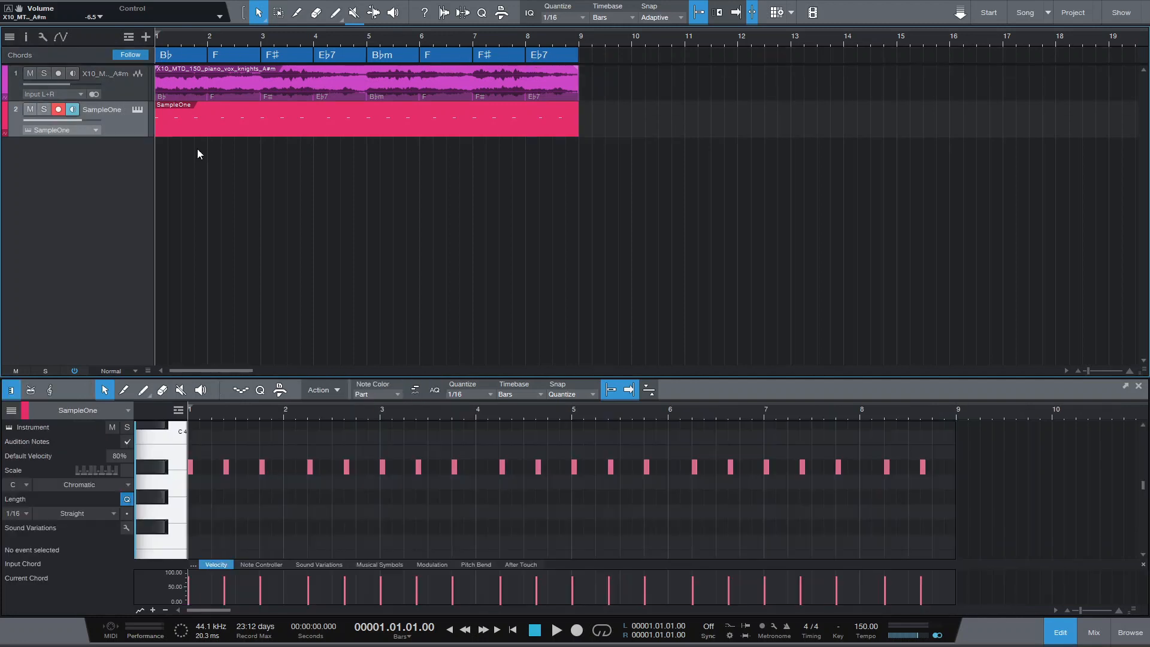
# Show the SampleOne track's inspector, set Follow chords to Bass, enlarge the note editor and play the bassline
pyautogui.click(27, 37)
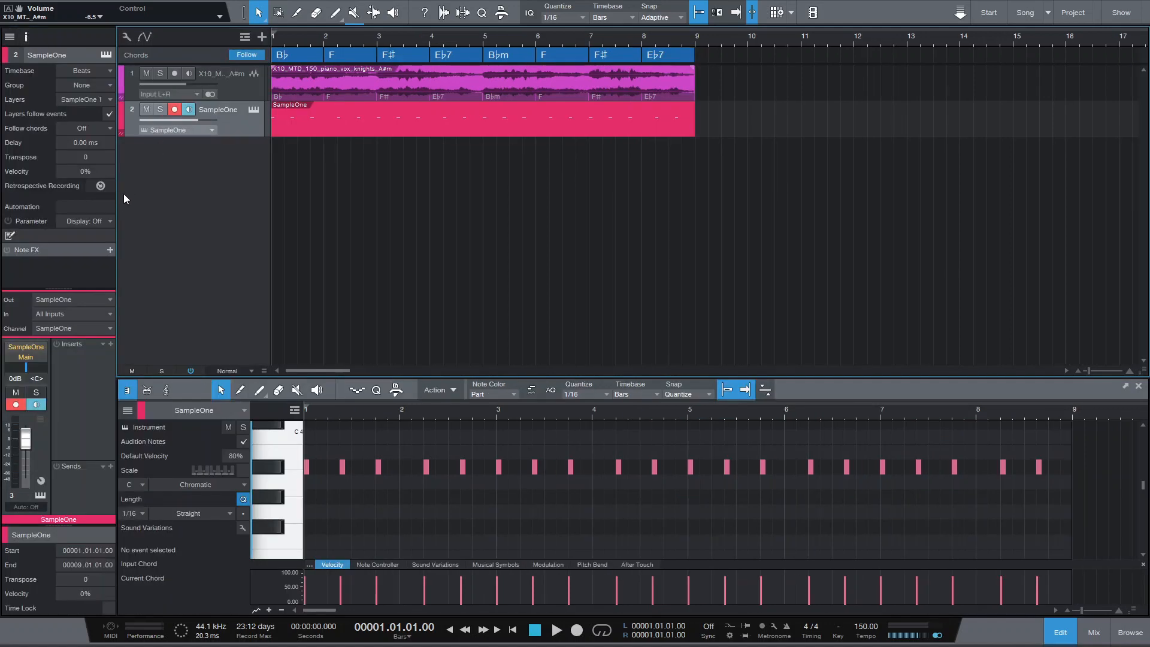
pyautogui.click(110, 130)
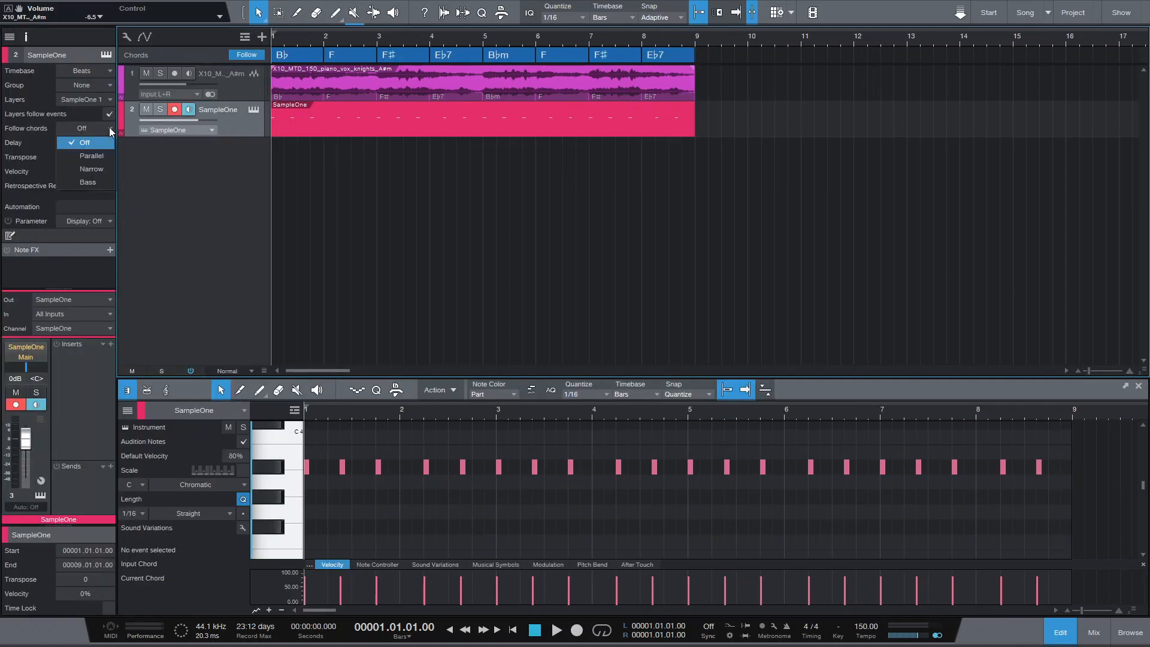
pyautogui.click(96, 181)
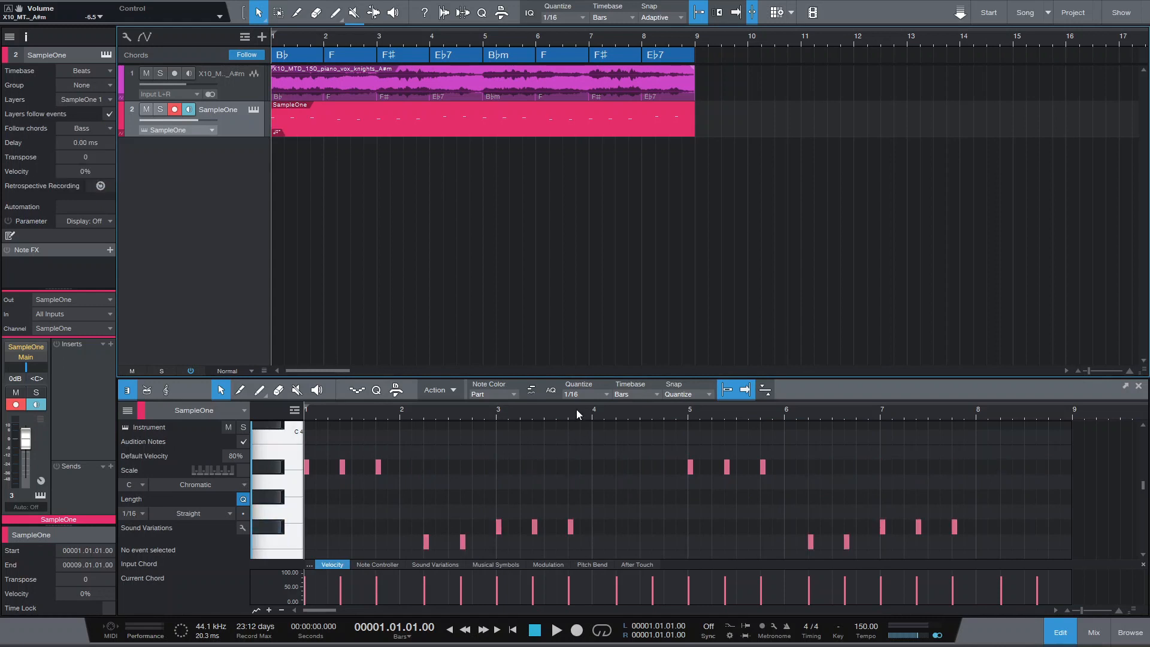
pyautogui.moveTo(602, 376); pyautogui.dragTo(596, 227)
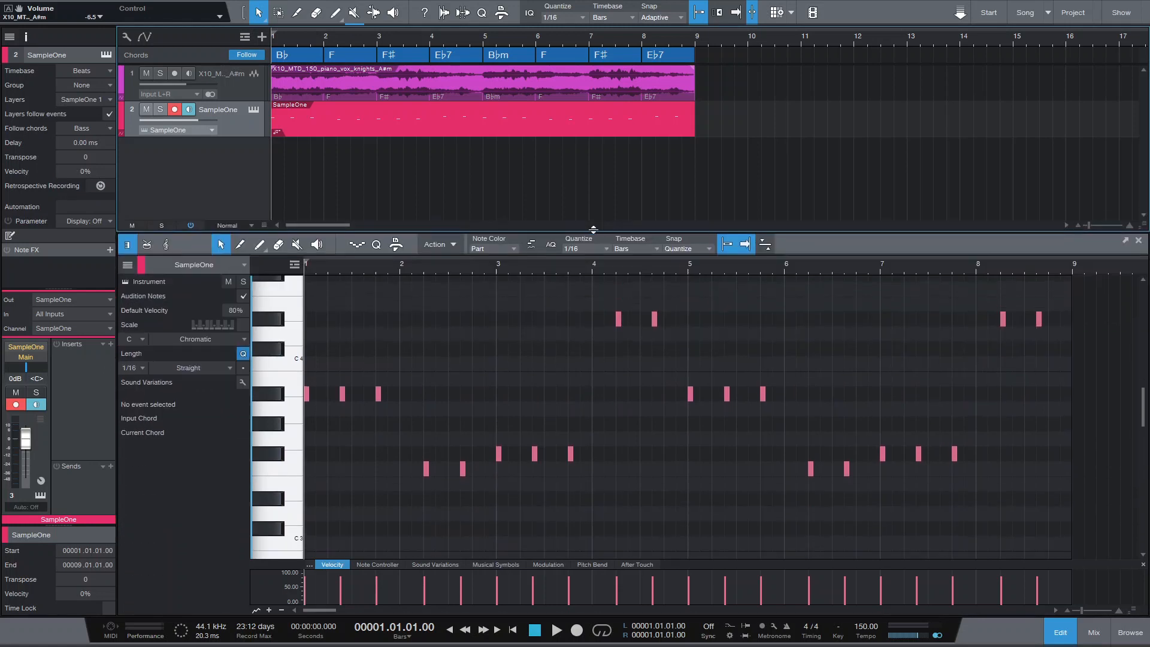
pyautogui.press('space')
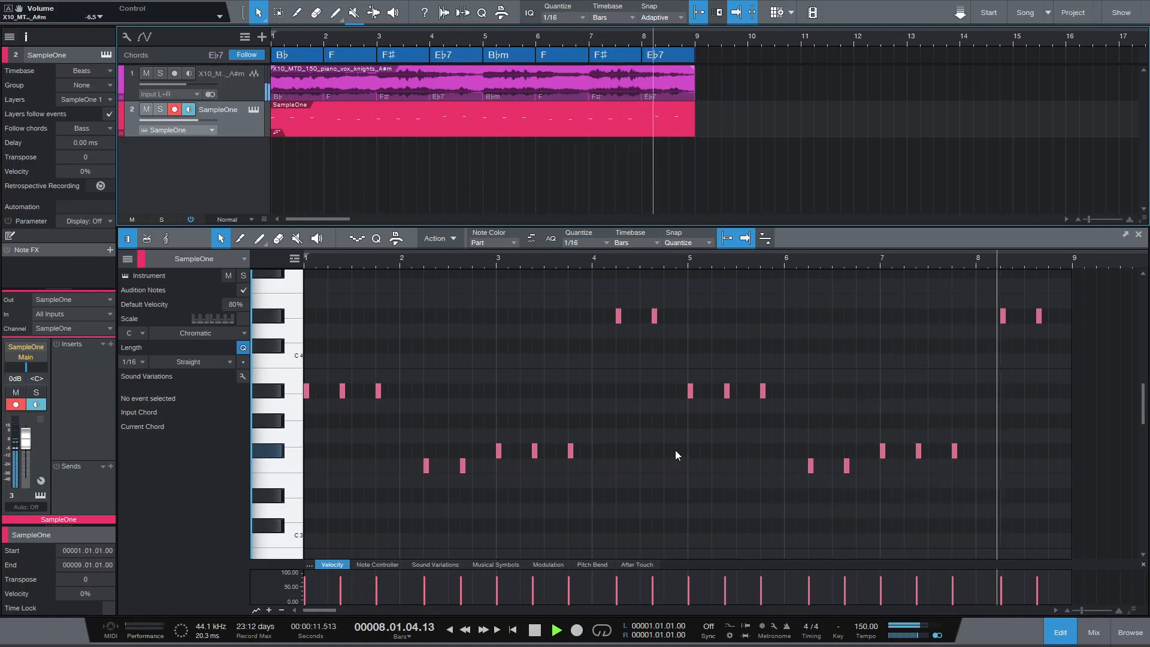
pyautogui.press('space')
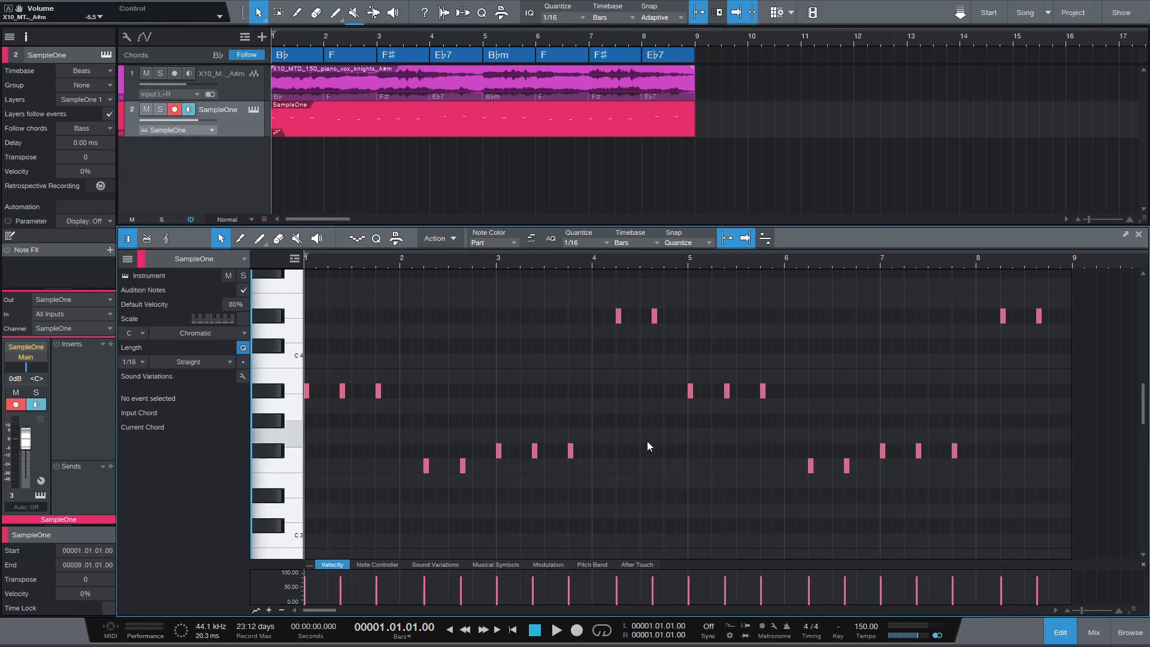
# Set the note editor's scale type to Melodic Minor and add another SampleOne instrument on a new track below the bass track
pyautogui.click(238, 333)
pyautogui.click(198, 371)
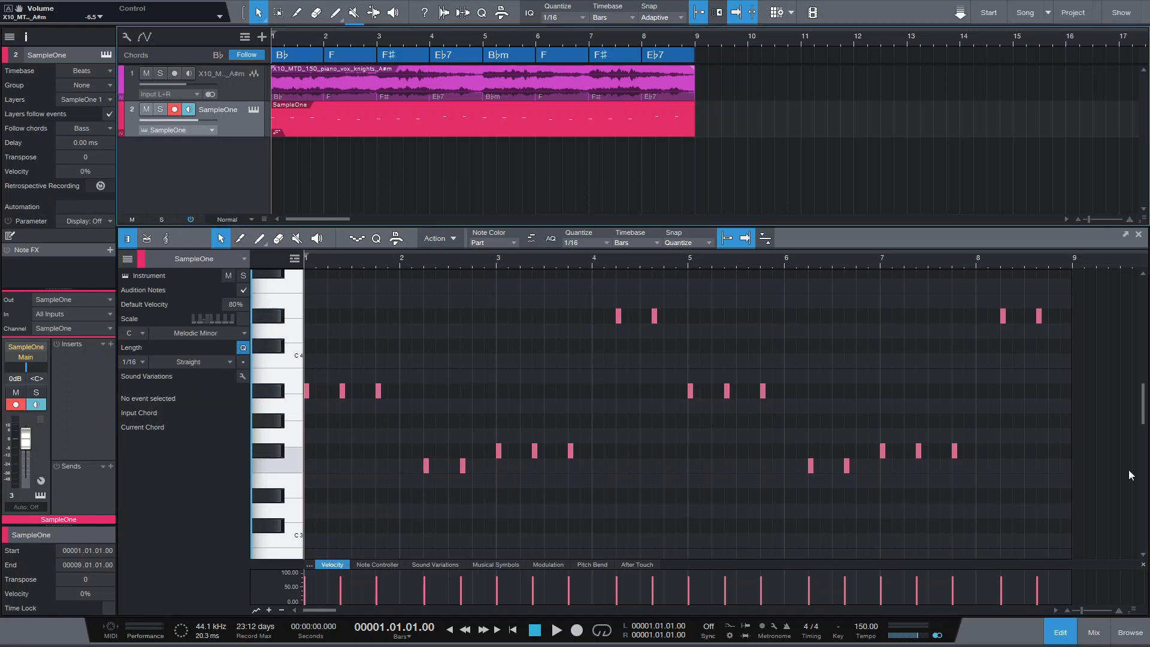
pyautogui.click(1130, 633)
pyautogui.moveTo(1014, 351); pyautogui.dragTo(231, 190)
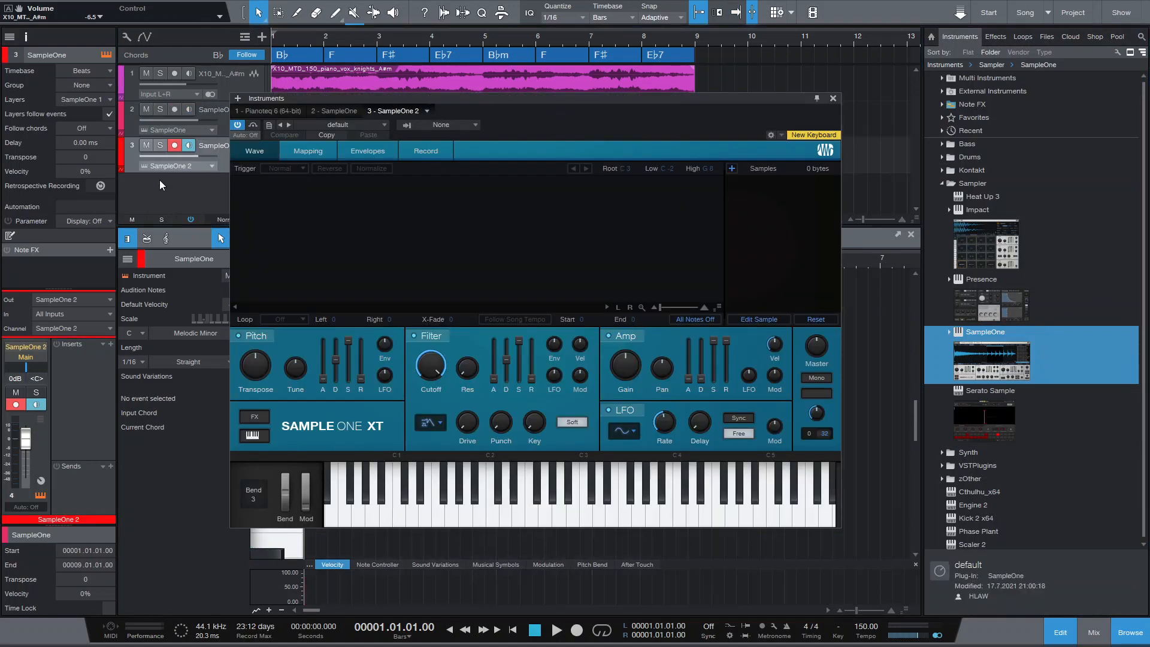
pyautogui.click(832, 98)
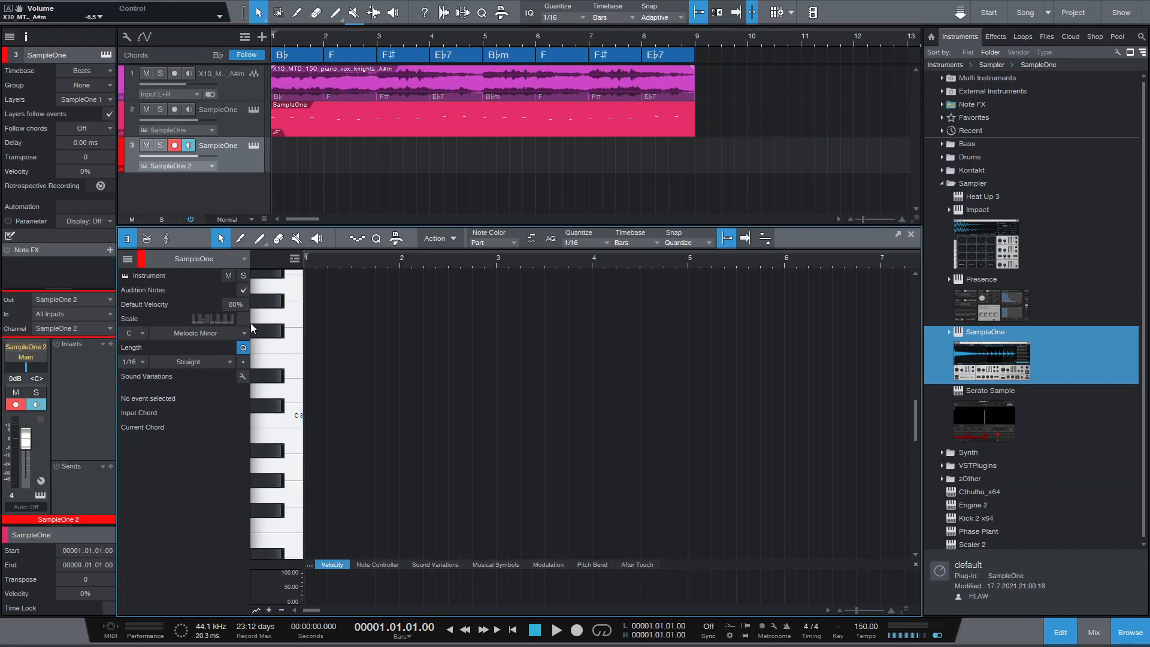
pyautogui.press('F5')
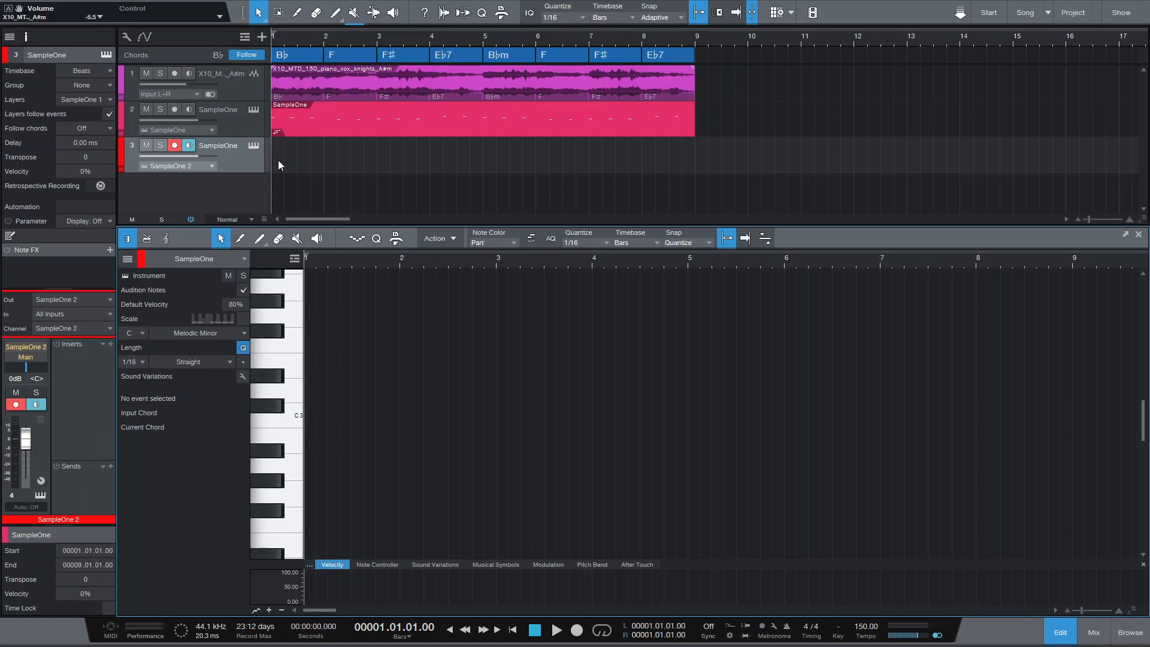
# Set the note editor's scale to A# Natural Minor
pyautogui.click(143, 333)
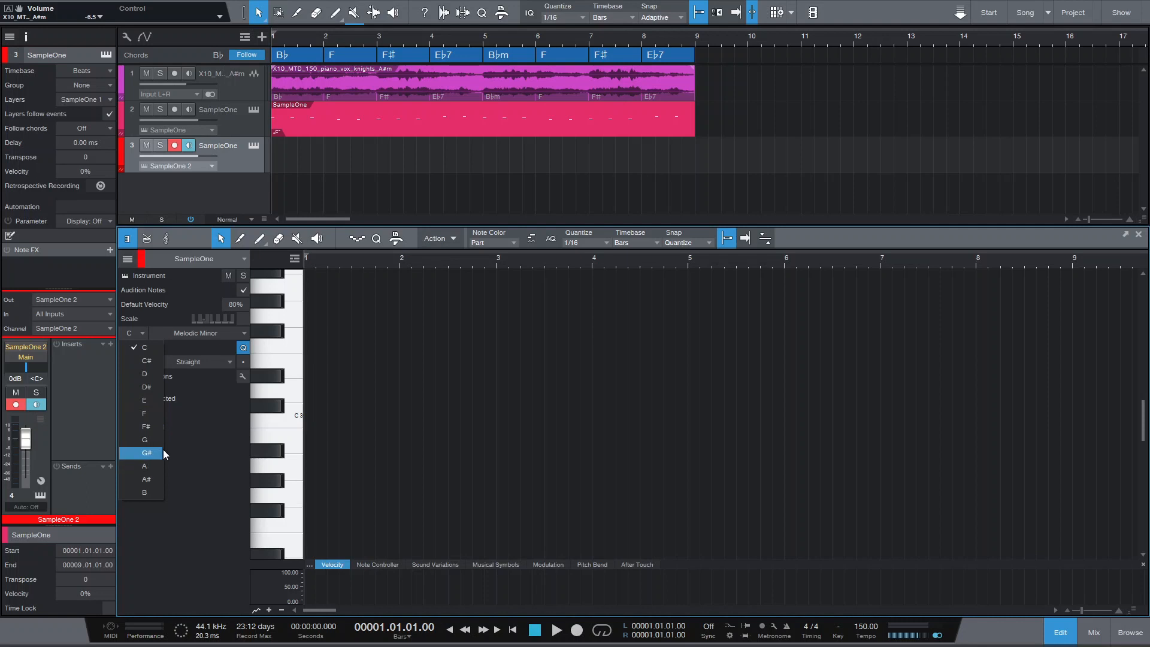
pyautogui.click(147, 480)
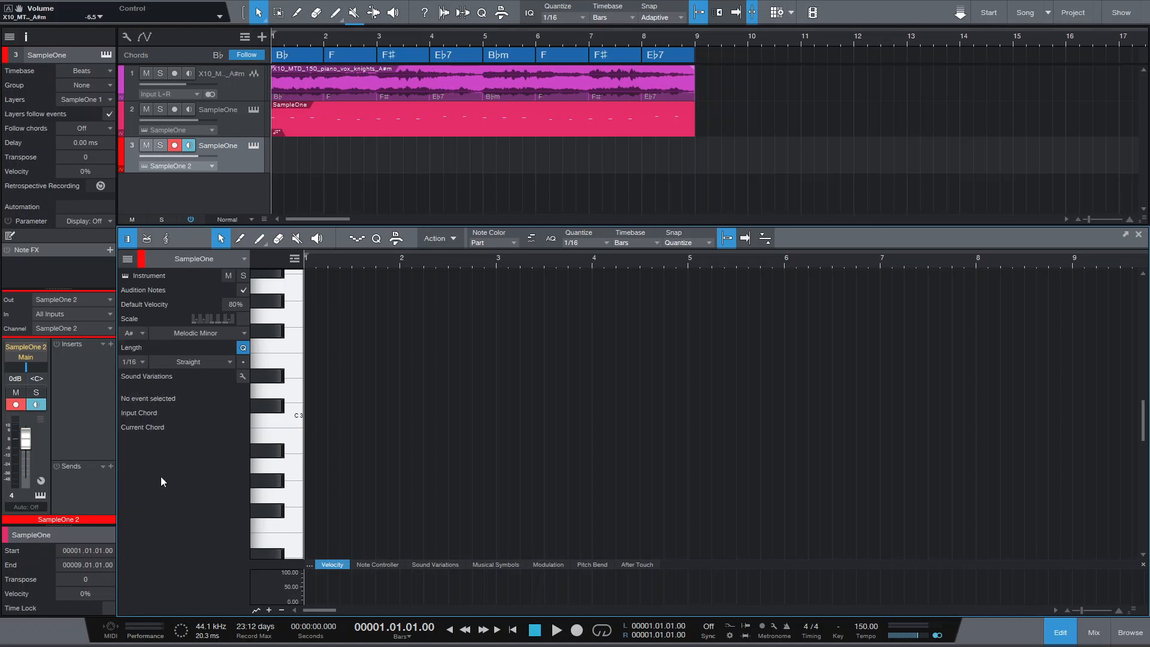
pyautogui.click(245, 333)
pyautogui.click(202, 396)
# Create a part over bars 1 to 8 on the new track and fill it with long A# Natural Minor notes from F 2 to G# 3
pyautogui.doubleClick(333, 164)
pyautogui.moveTo(324, 154); pyautogui.dragTo(272, 155)
pyautogui.moveTo(376, 154); pyautogui.dragTo(700, 174)
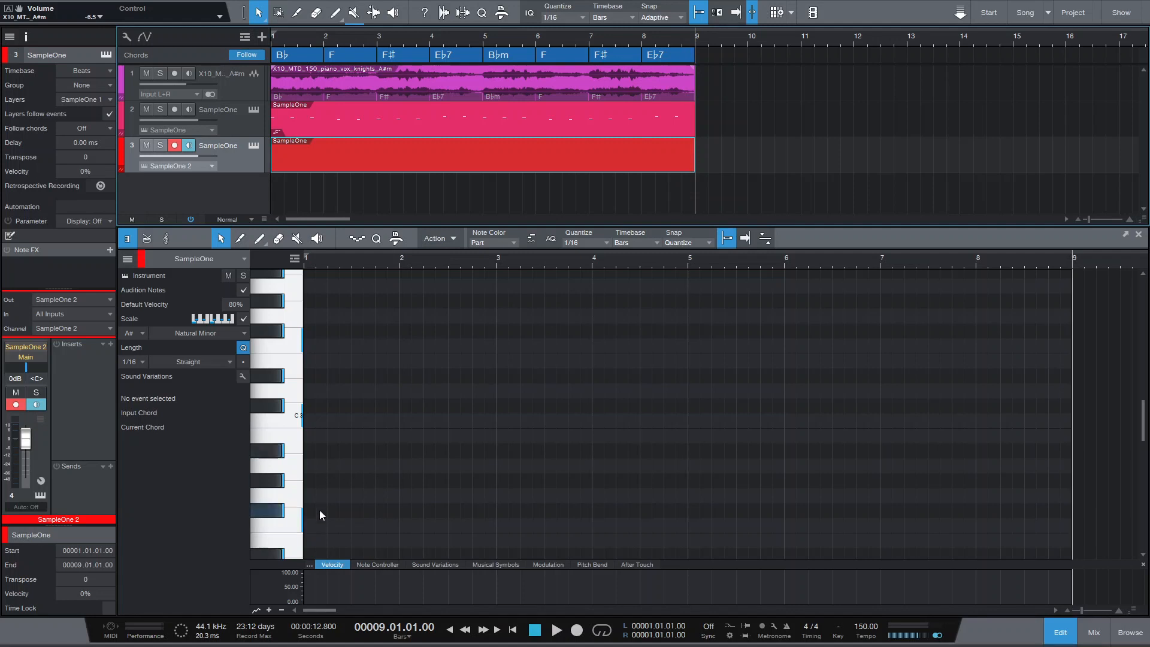
pyautogui.moveTo(314, 522)
pyautogui.mouseDown()
pyautogui.moveTo(322, 380)
pyautogui.moveTo(308, 388)
pyautogui.mouseUp()
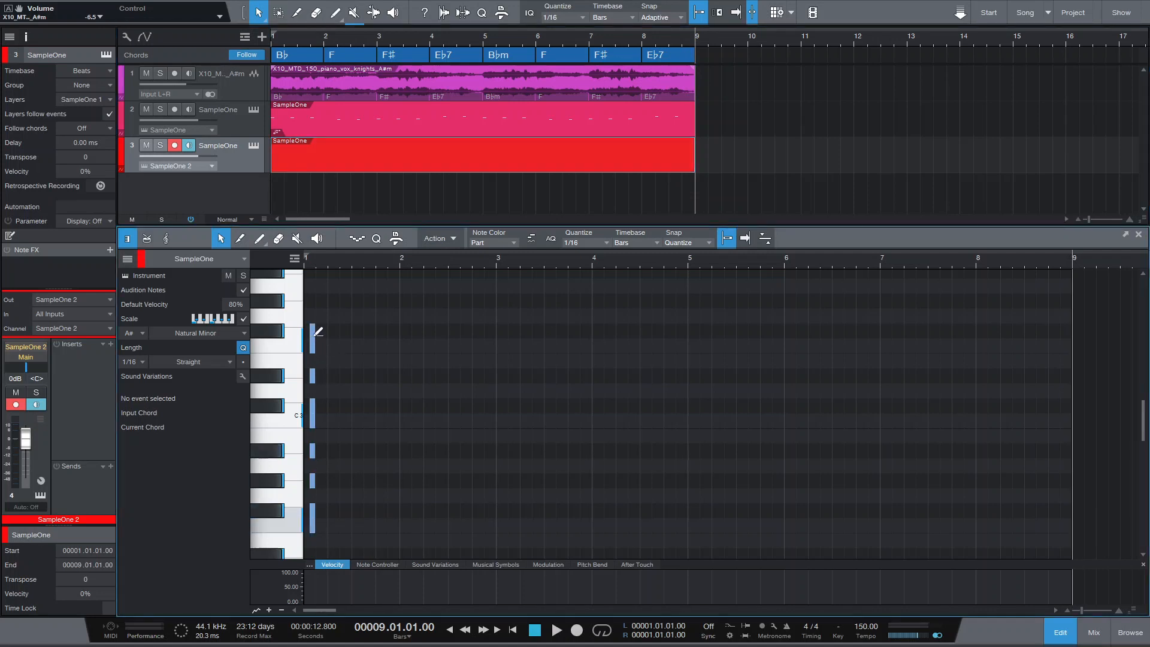
pyautogui.moveTo(397, 533)
pyautogui.mouseDown()
pyautogui.moveTo(306, 426)
pyautogui.moveTo(288, 296)
pyautogui.moveTo(969, 300)
pyautogui.mouseUp()
# Open the bass part on track 2 and display the scale part's notes behind it in the note editor
pyautogui.click(360, 127)
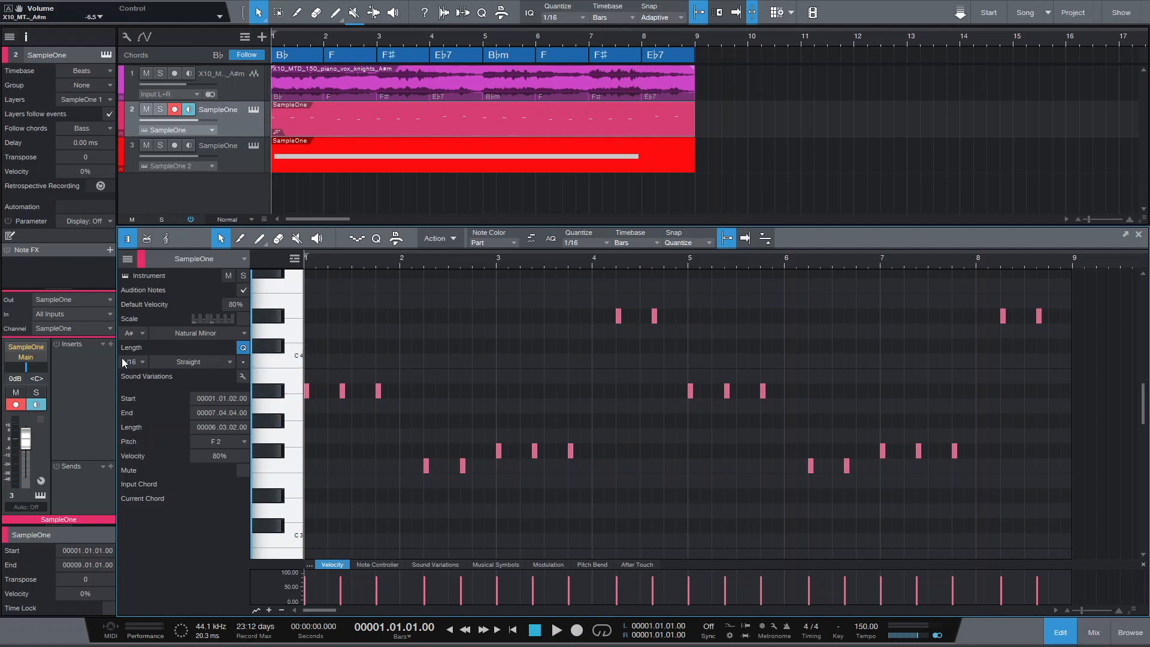
pyautogui.click(127, 259)
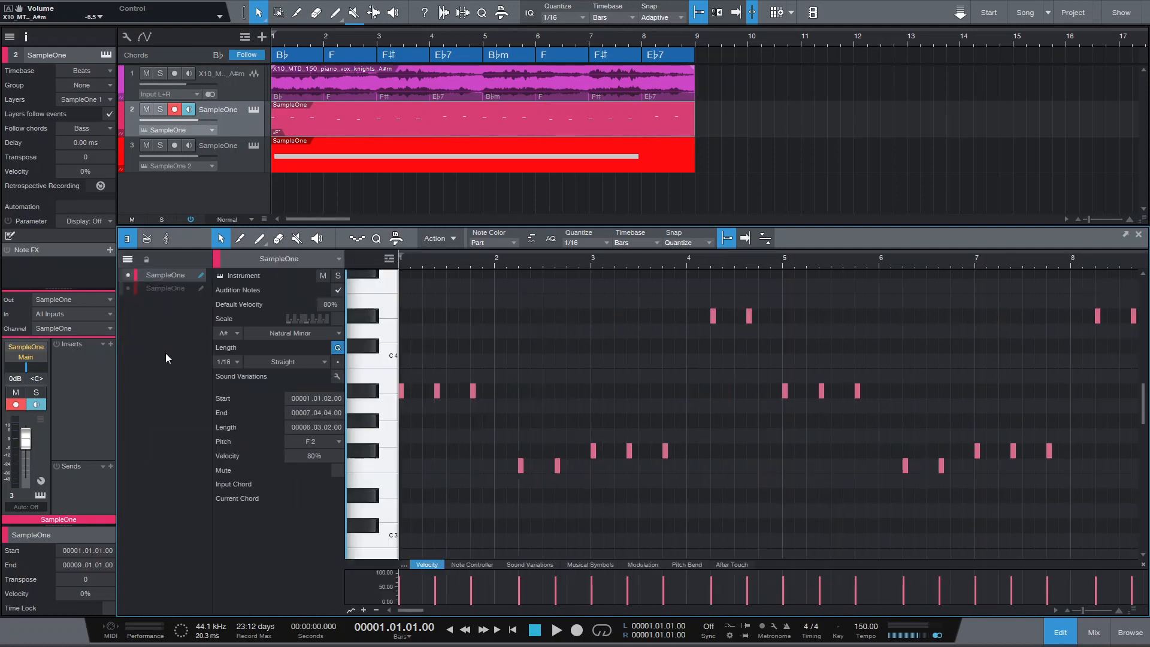
pyautogui.click(130, 288)
pyautogui.scroll(-3, 685, 361)
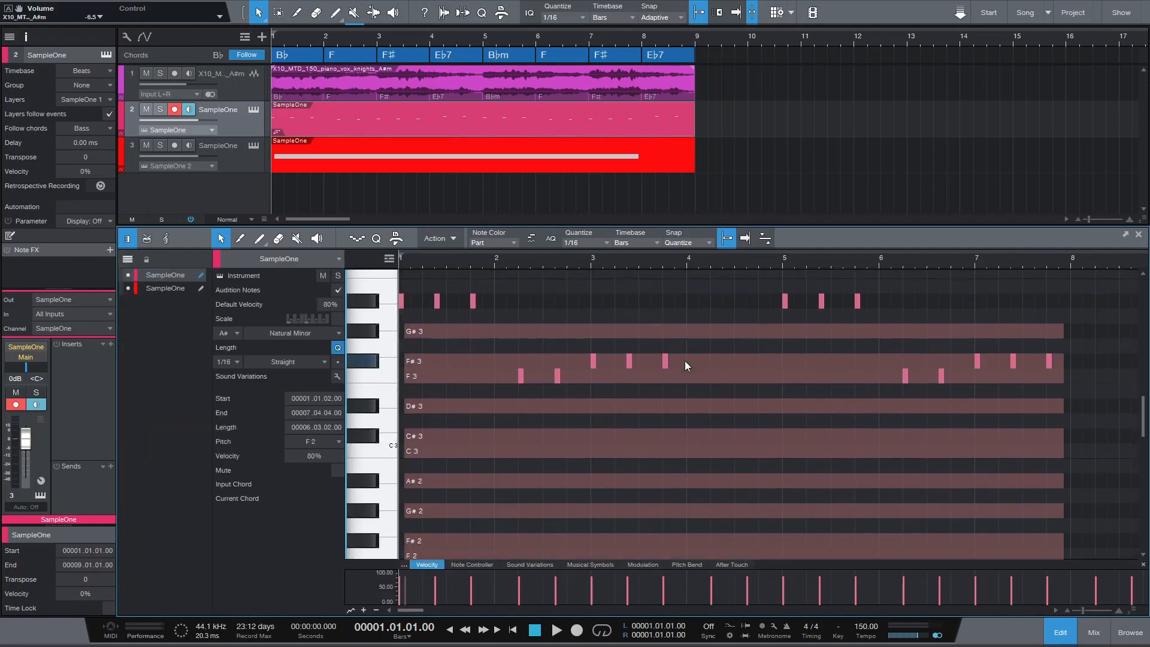
pyautogui.scroll(-1, 686, 364)
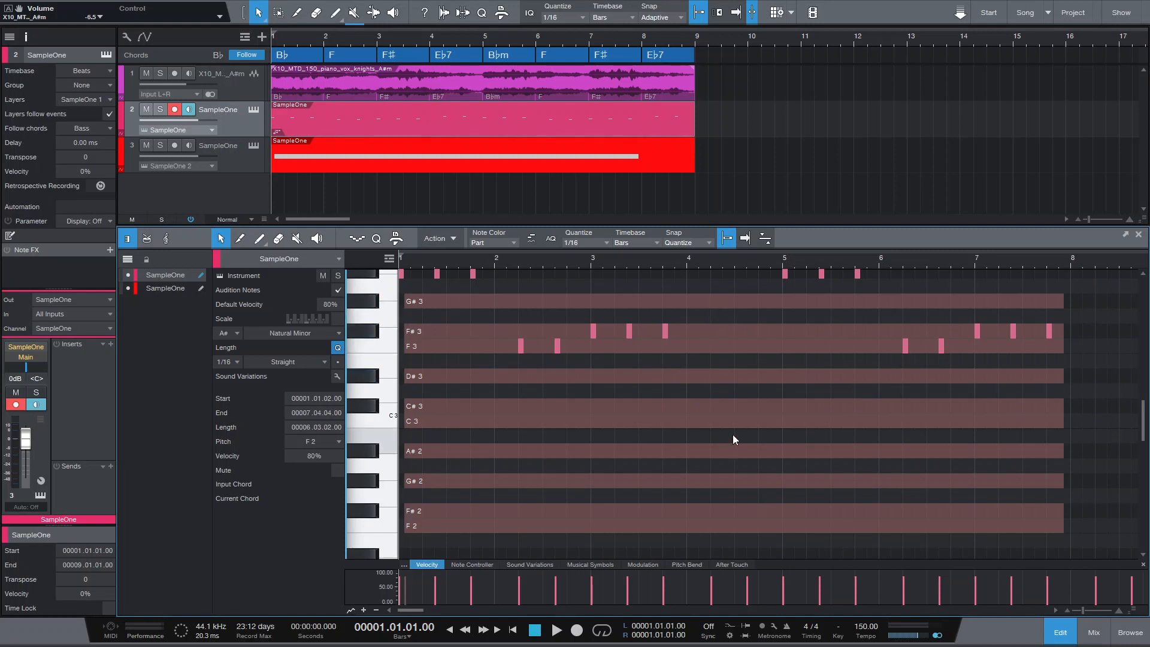
pyautogui.scroll(2, 734, 434)
pyautogui.scroll(1, 683, 447)
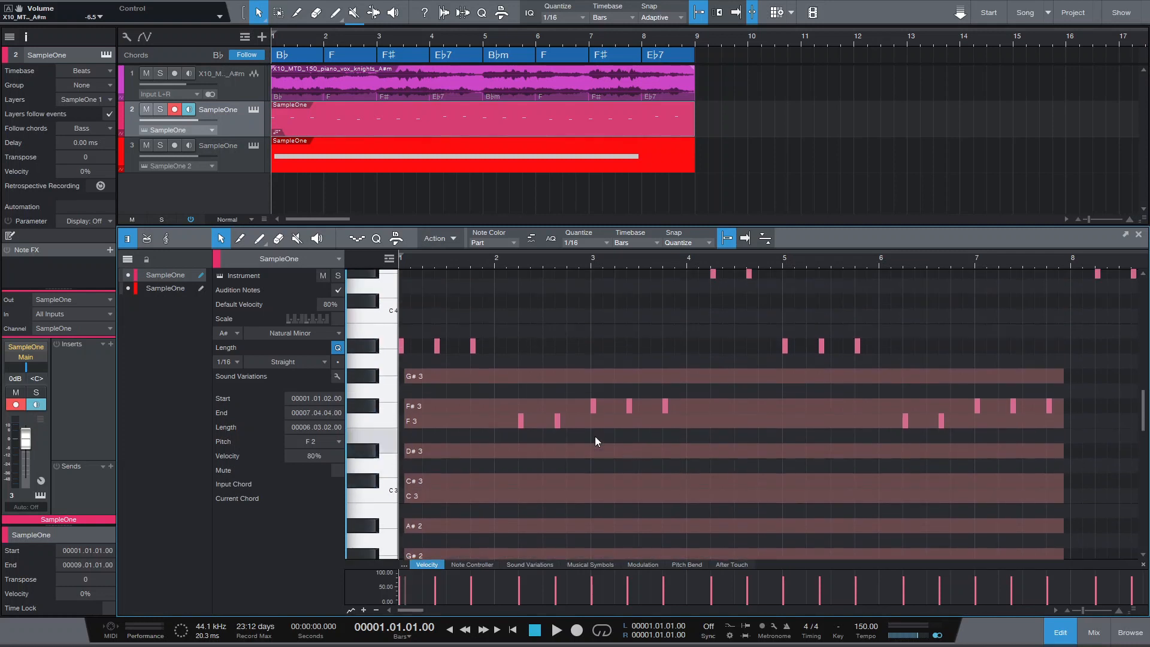
# Transpose all notes of the scale part up one octave and show them again behind the bass part
pyautogui.click(364, 160)
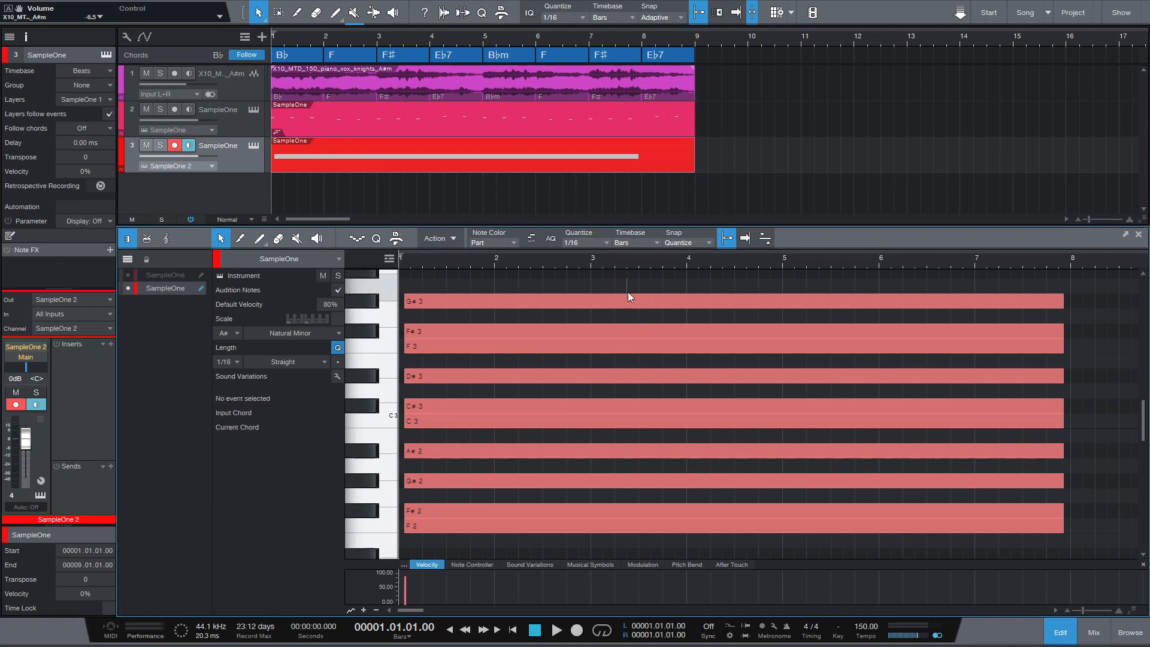
pyautogui.moveTo(628, 293); pyautogui.dragTo(903, 576)
pyautogui.hotkey('shift', 'Up')
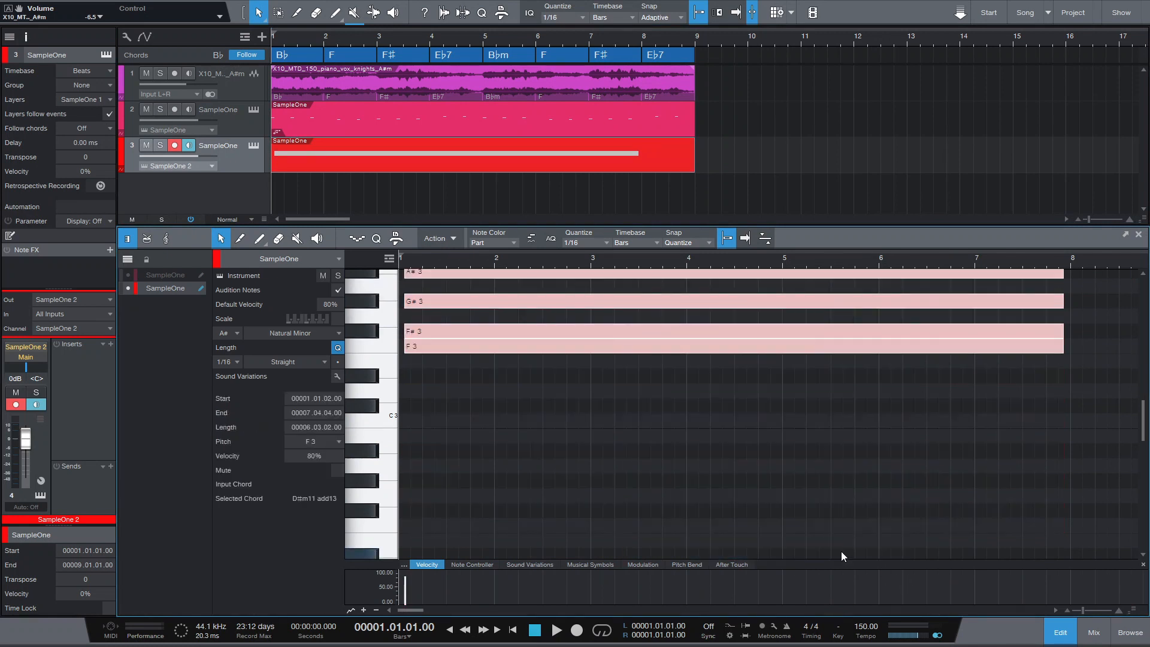
pyautogui.click(402, 123)
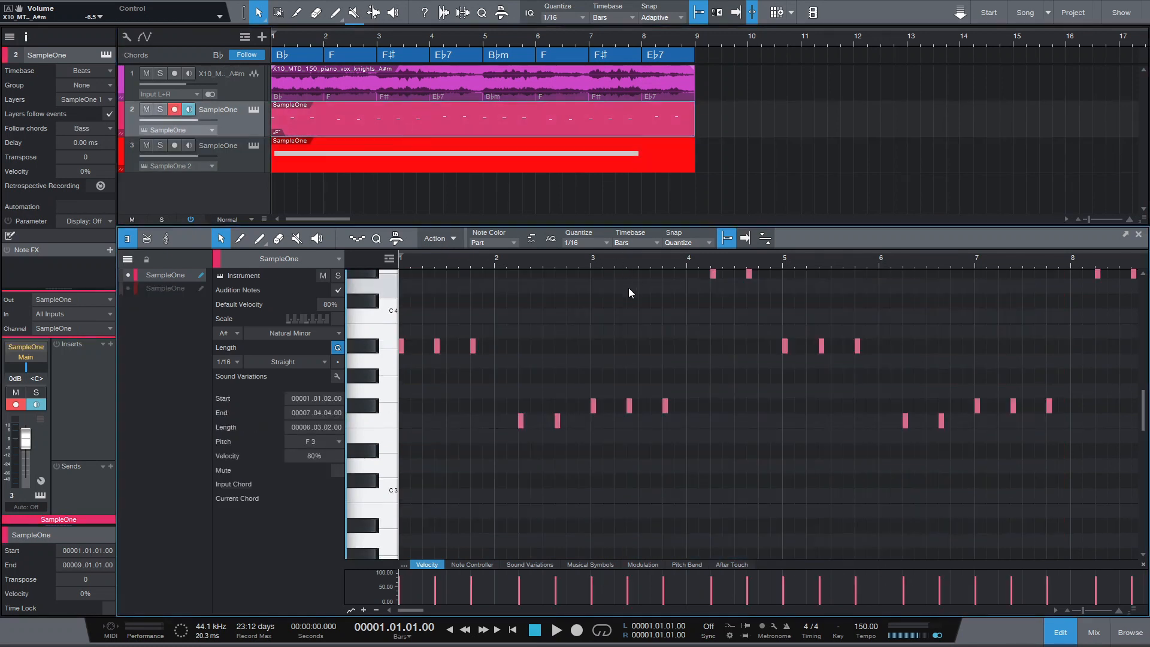
pyautogui.scroll(-1, 754, 424)
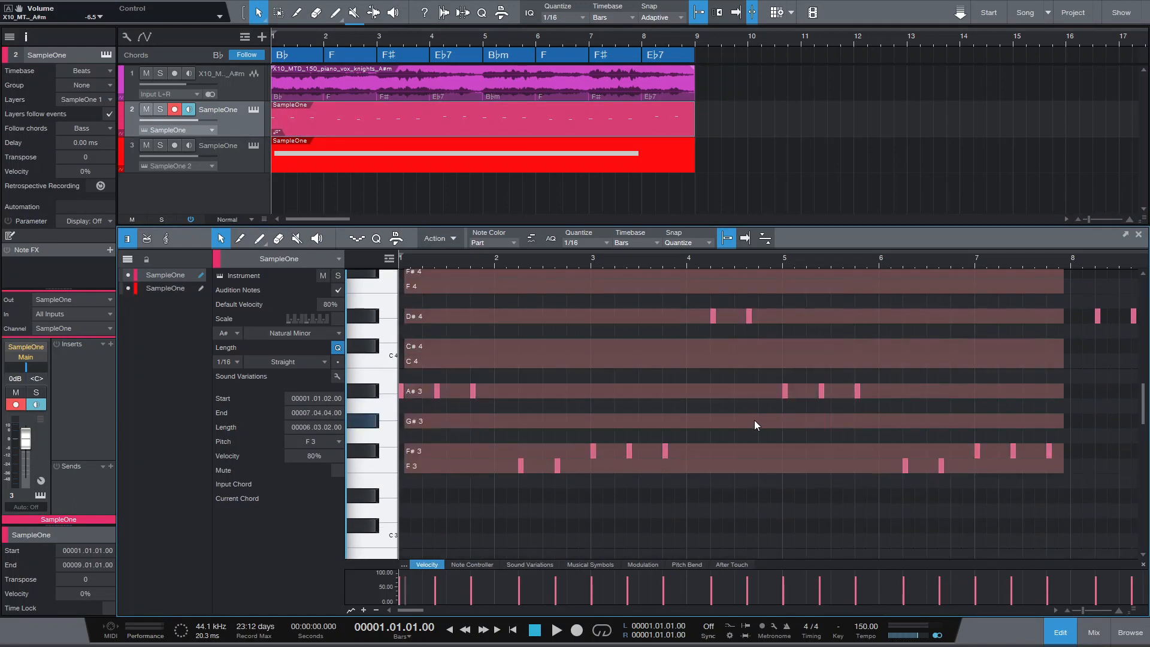
# Play the bassline, move the bass note at 2.3.3 to G# 3 and play it again to check
pyautogui.press('f')
pyautogui.press('space')
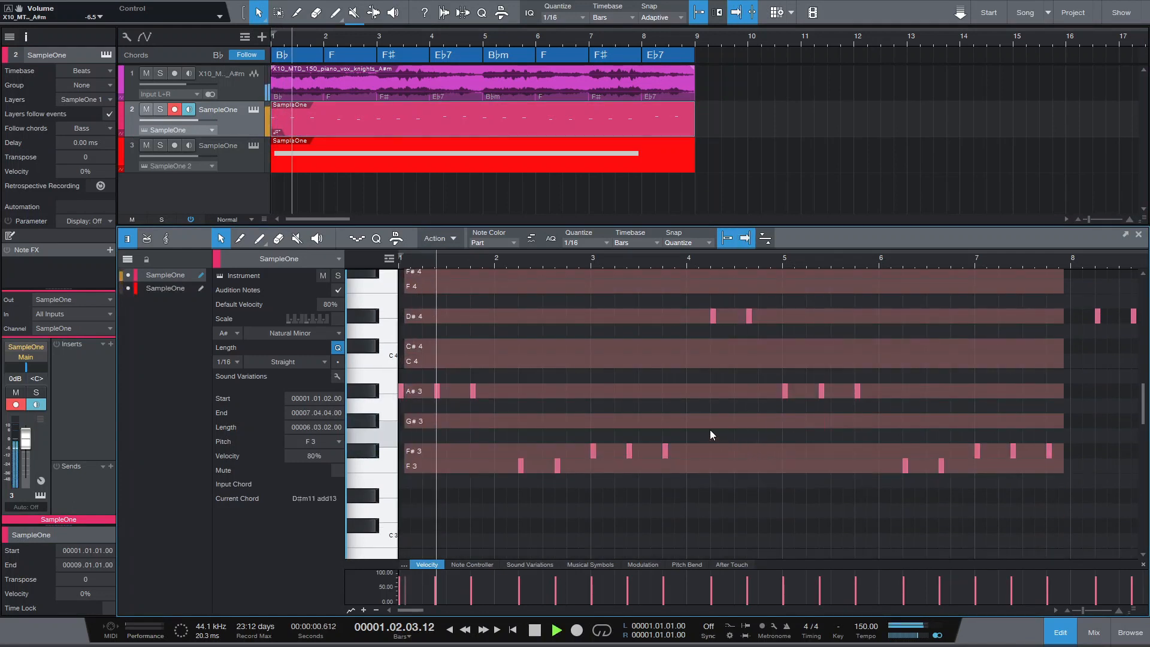
pyautogui.press('space')
pyautogui.press('space')
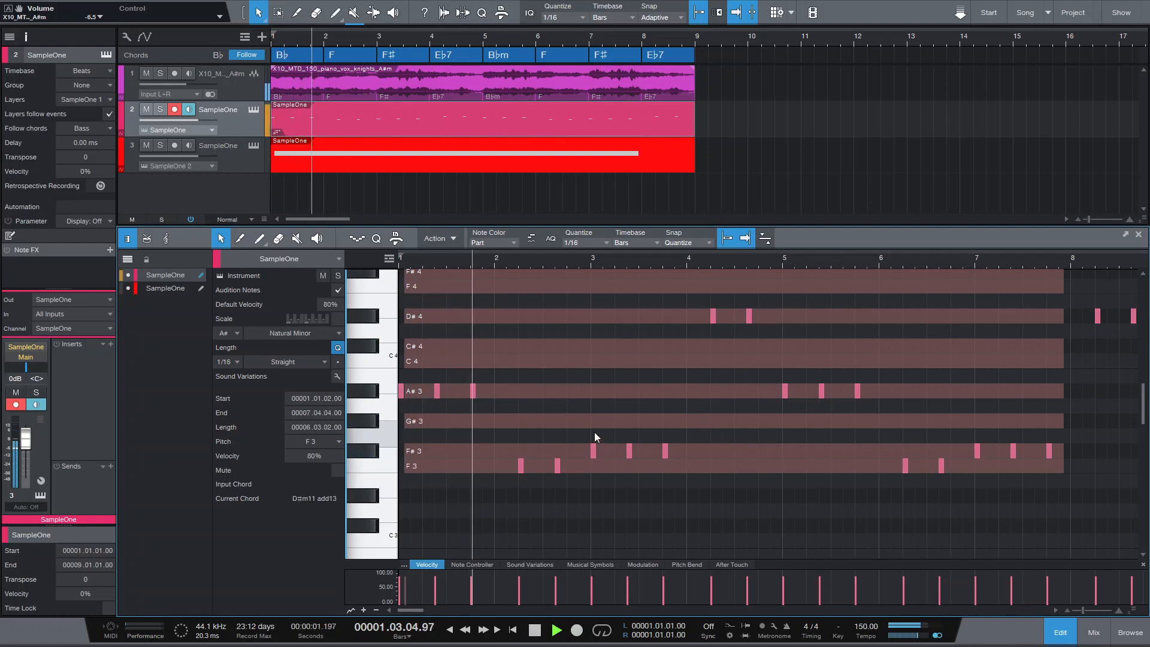
pyautogui.press('space')
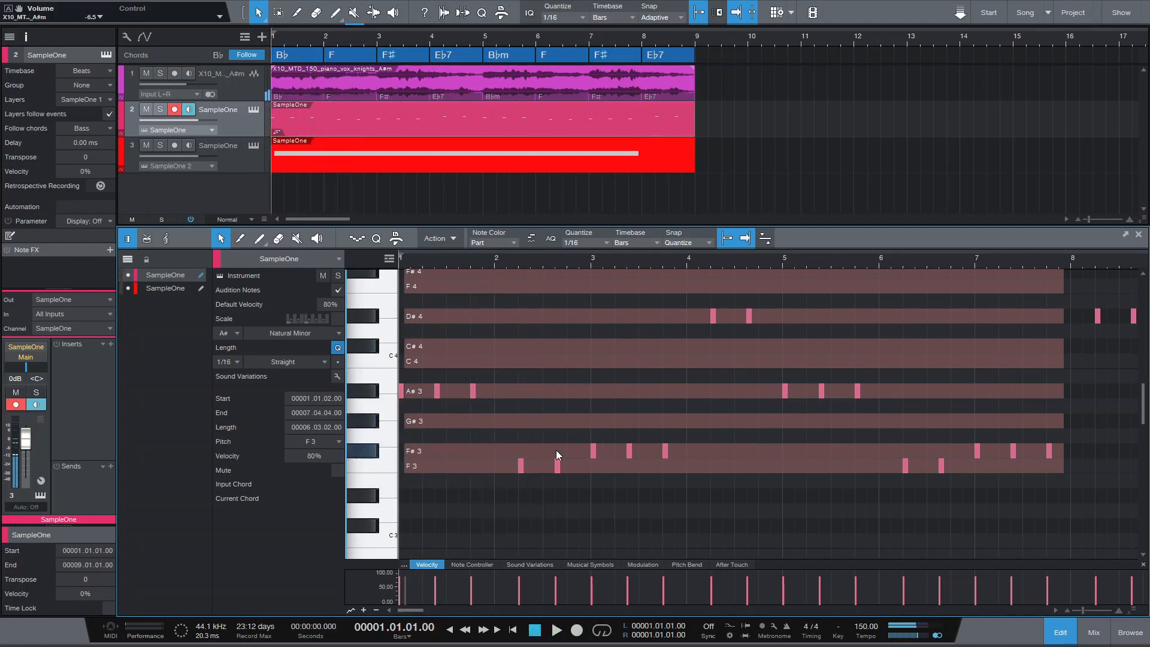
pyautogui.moveTo(558, 468); pyautogui.dragTo(557, 419)
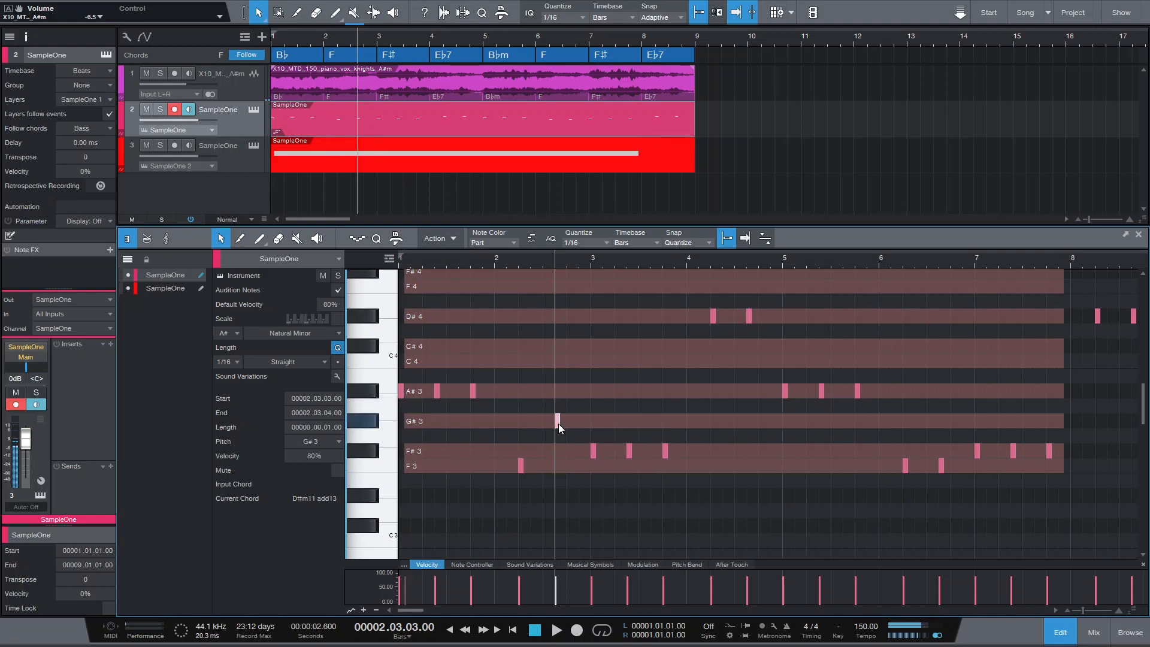
pyautogui.press('space')
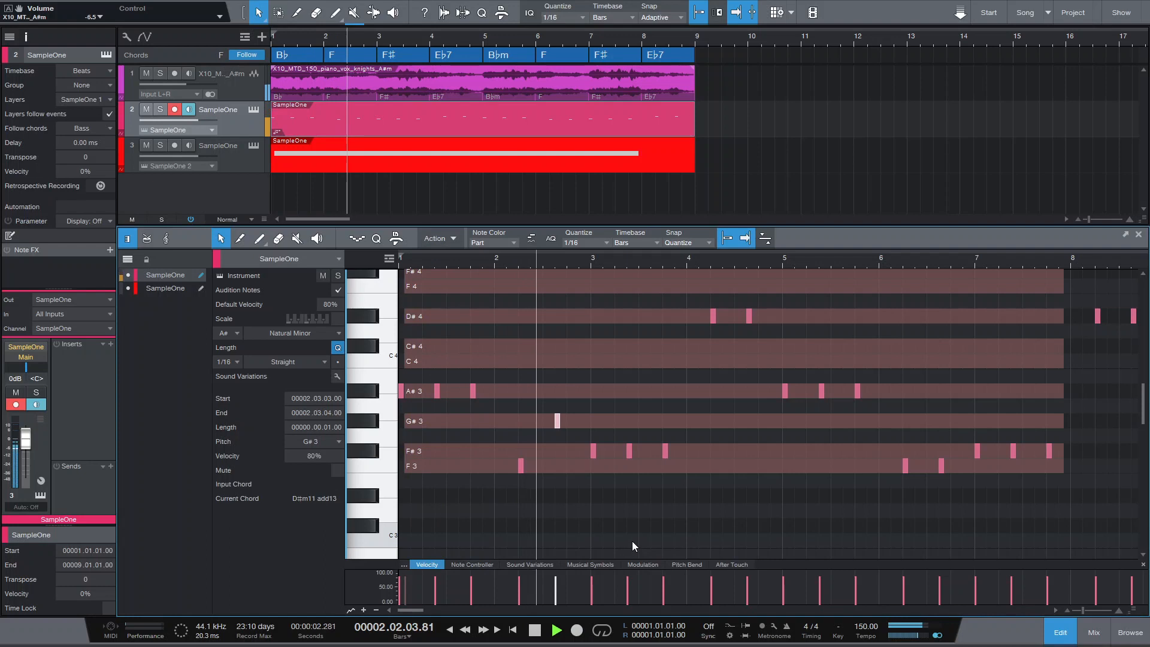
pyautogui.press('space')
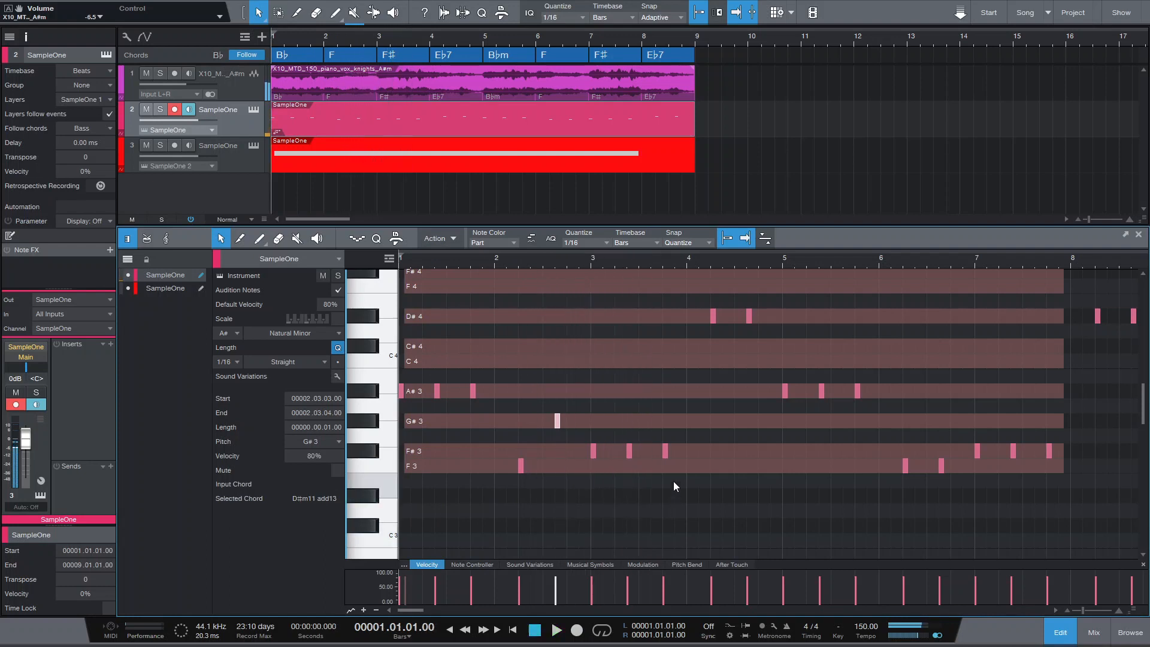
# Move the bass note at 3.4.1 to C# 4 and play the passage to check it
pyautogui.click(666, 450)
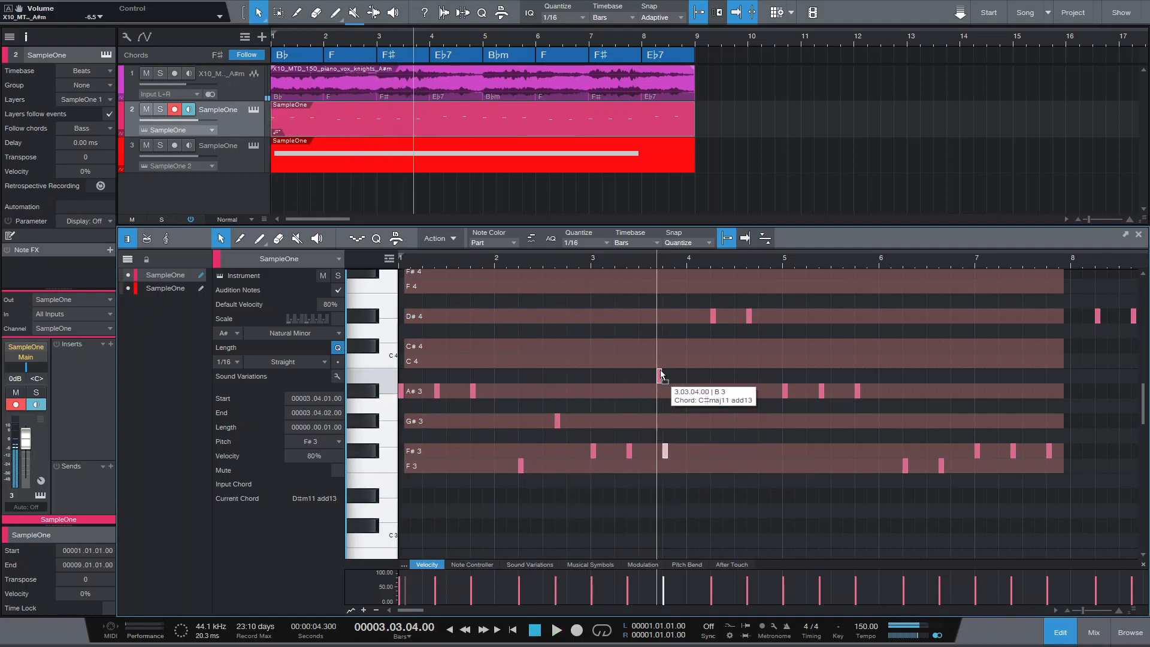
pyautogui.doubleClick(659, 361)
pyautogui.moveTo(661, 366); pyautogui.dragTo(665, 347)
pyautogui.click(536, 629)
pyautogui.press('space')
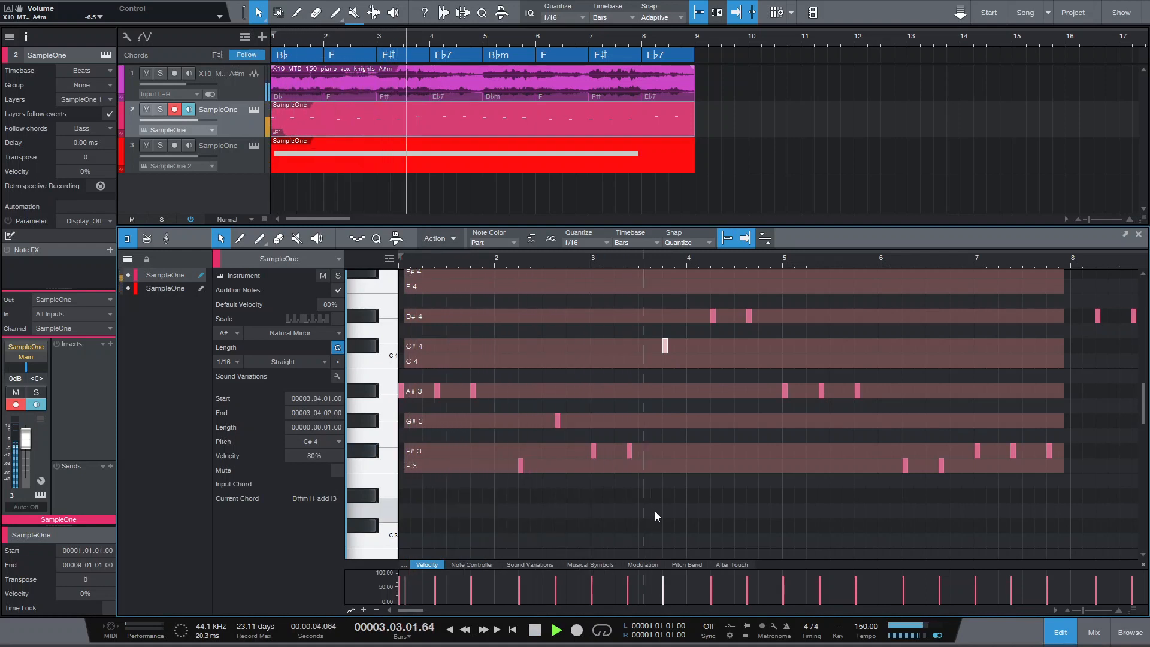
pyautogui.press('space')
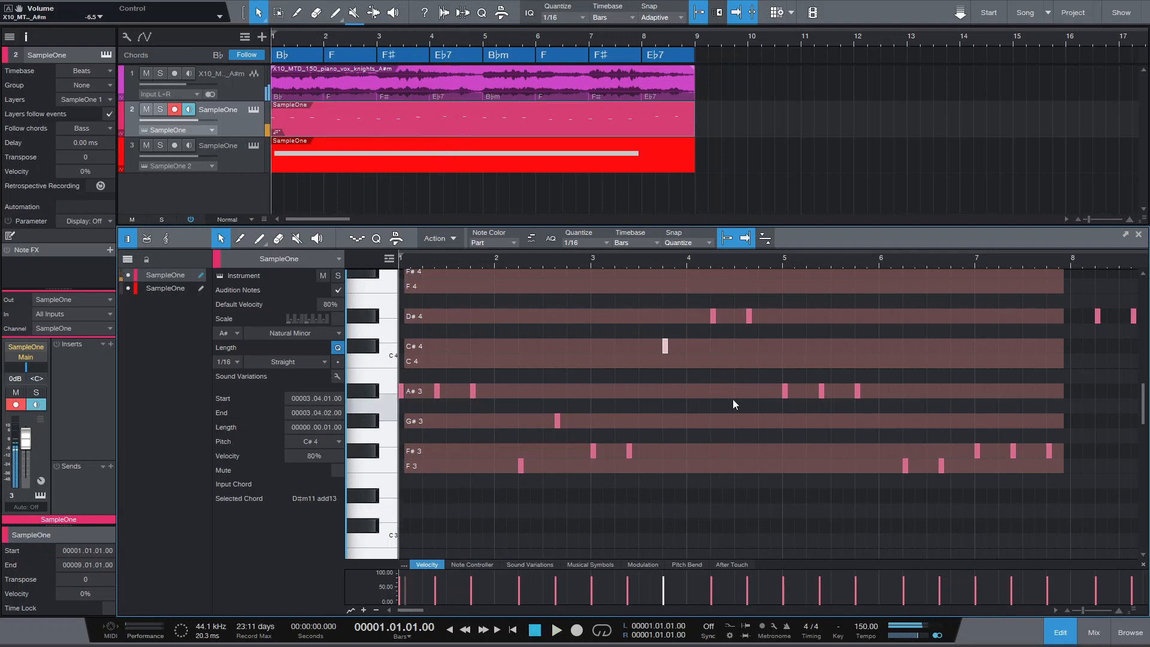
# Move the bass note at 4.3.3 to C 4 and play from bar 3 to check it
pyautogui.moveTo(750, 317); pyautogui.dragTo(755, 363)
pyautogui.click(637, 264)
pyautogui.press('space')
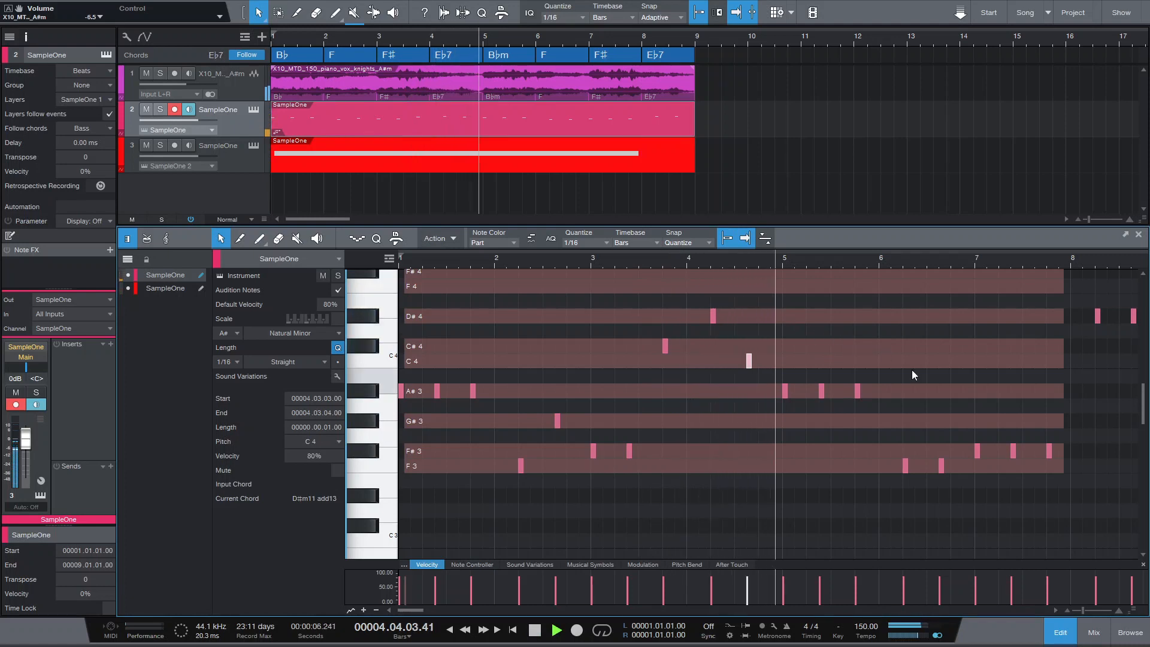
pyautogui.press('space')
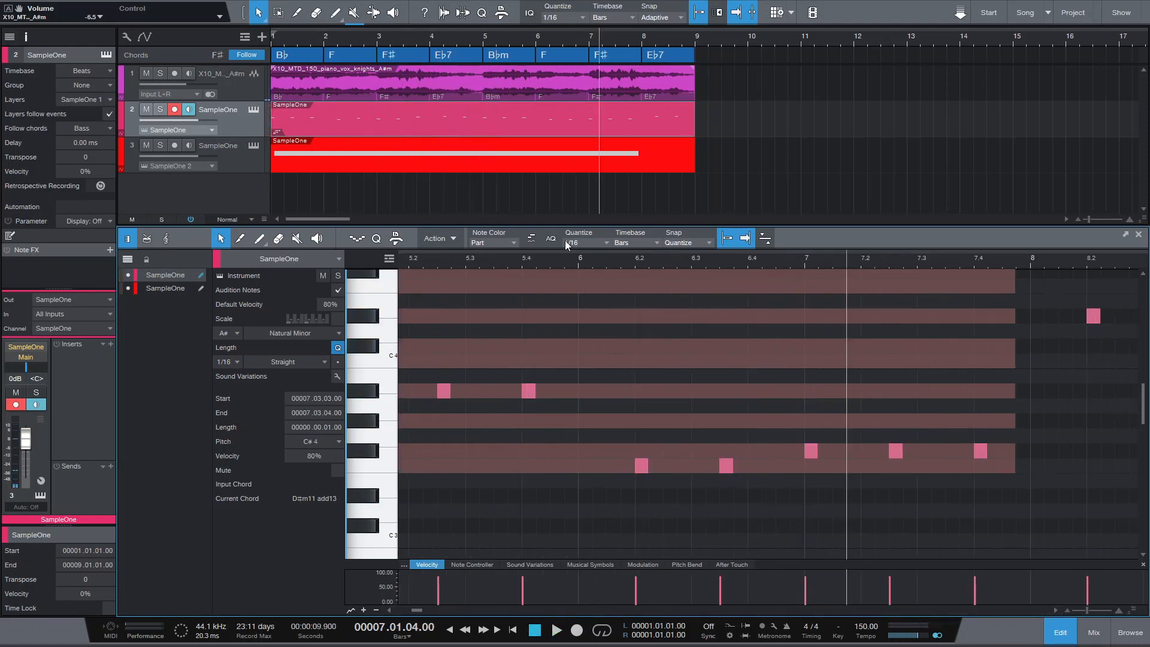
# Set the quantize value to 1/8, add A# 3 at 7.2.3, C 4 at 7.3.1 and C# 4 at 7.3.3, and play the result
pyautogui.click(566, 245)
pyautogui.click(667, 260)
pyautogui.click(921, 390)
pyautogui.click(929, 360)
pyautogui.click(958, 346)
pyautogui.press('space')
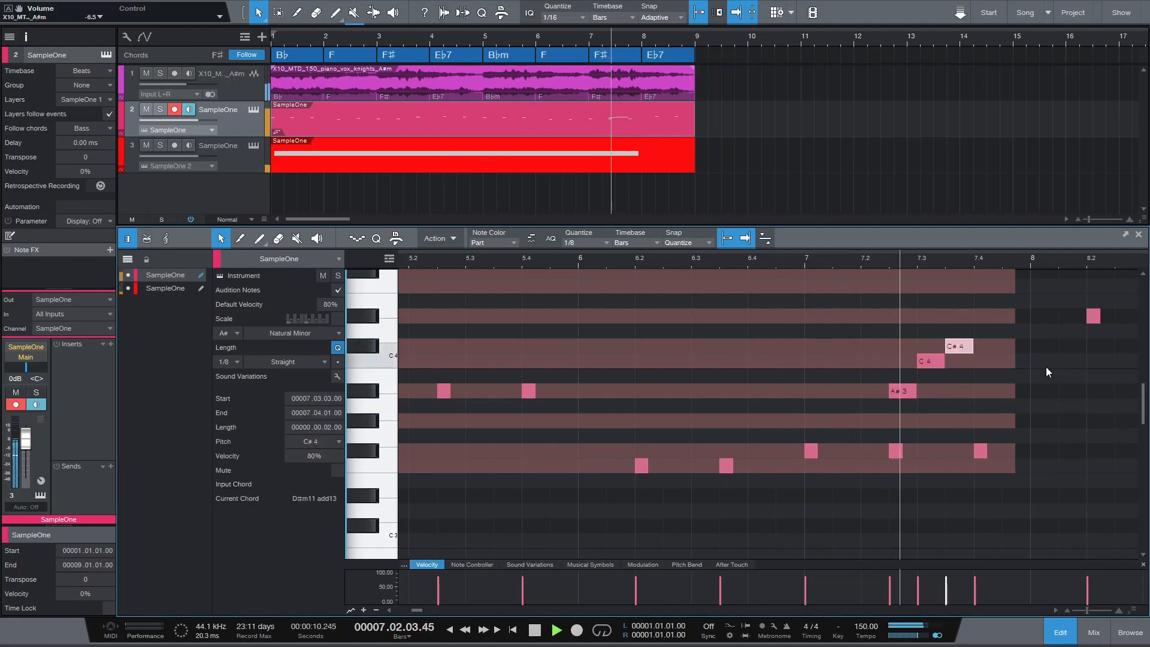